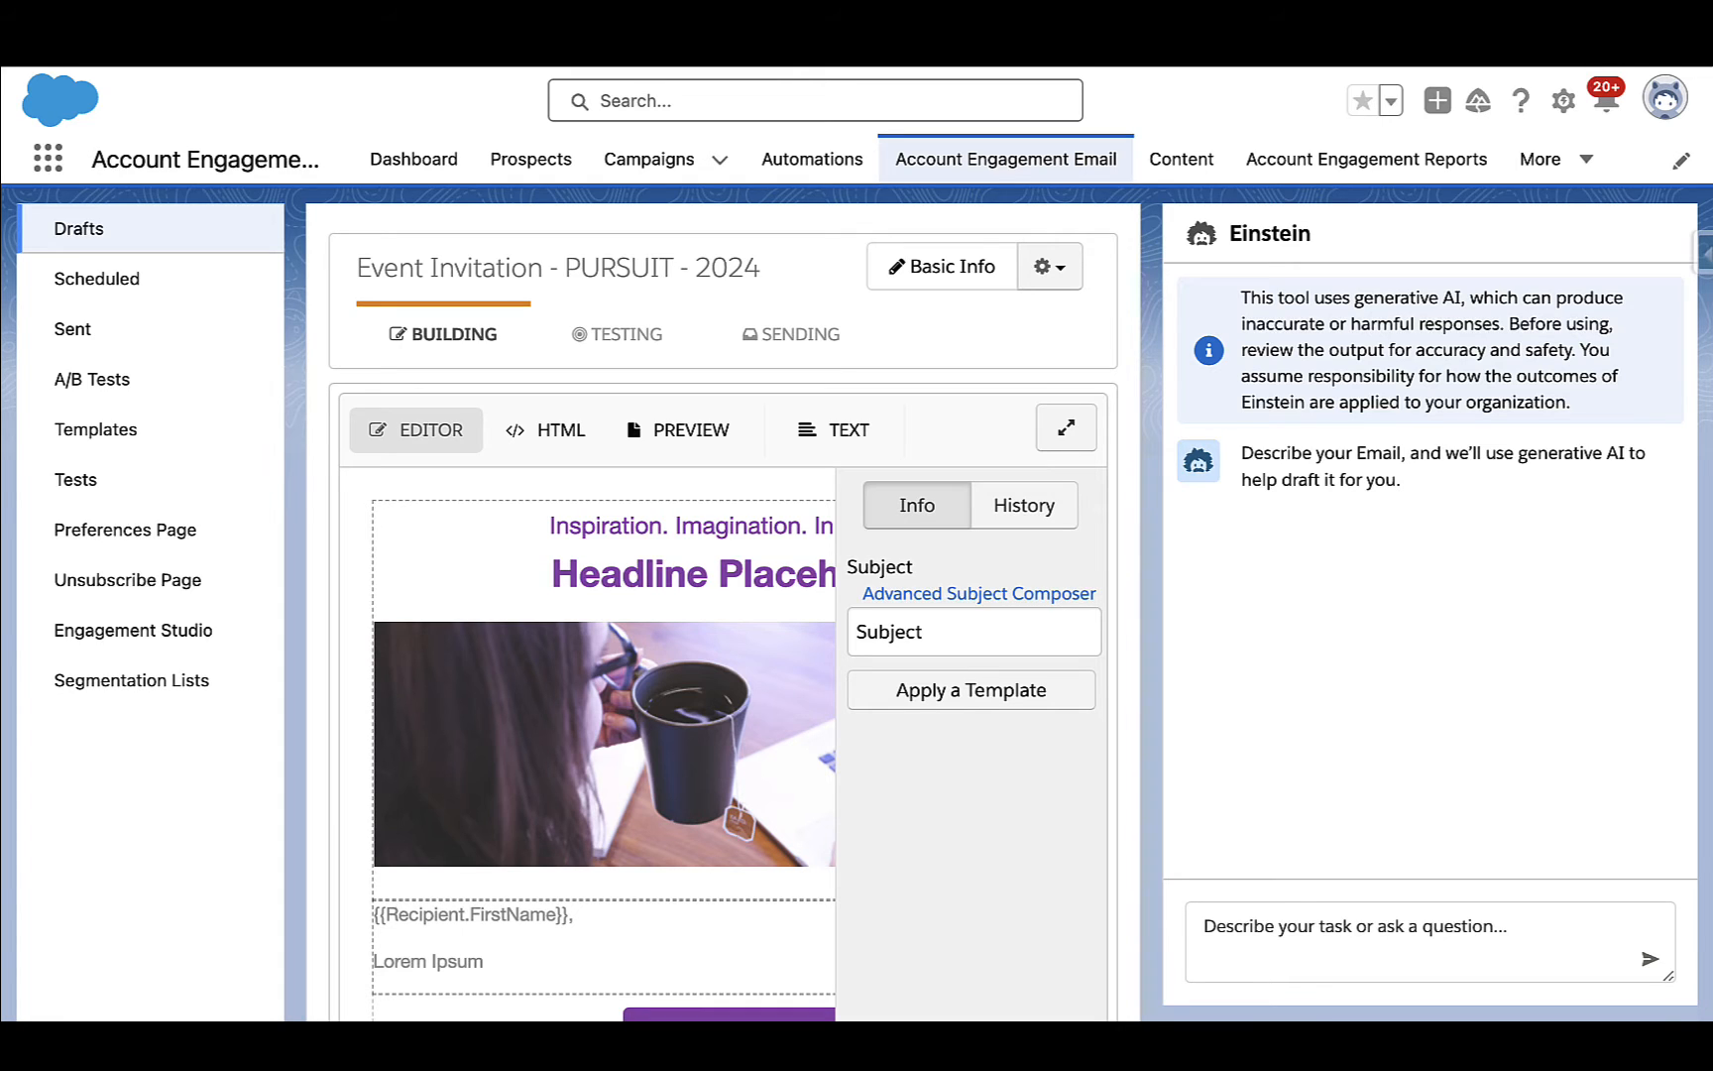
Give Einstein the PURSUIT beauty event description with an instruction to write a promotional email increasing registrations, and draft a headline.
click(1326, 928)
key(ctrl+v)
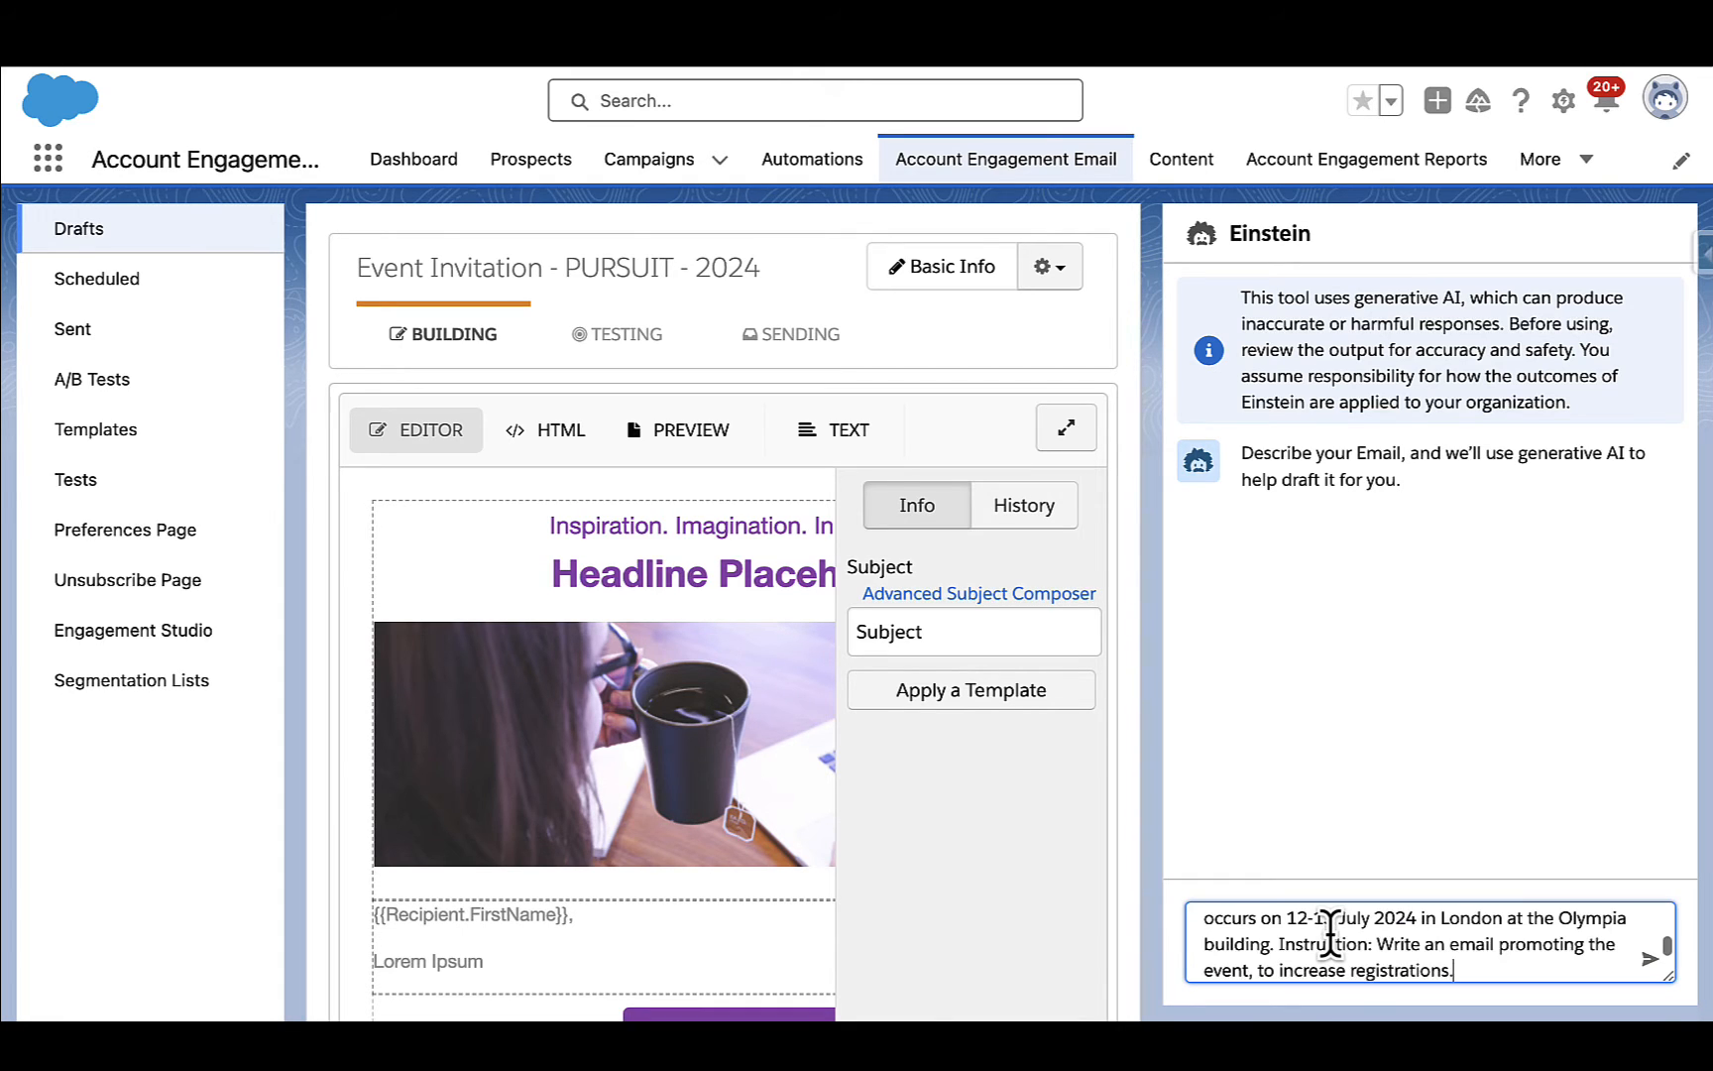
click(1652, 959)
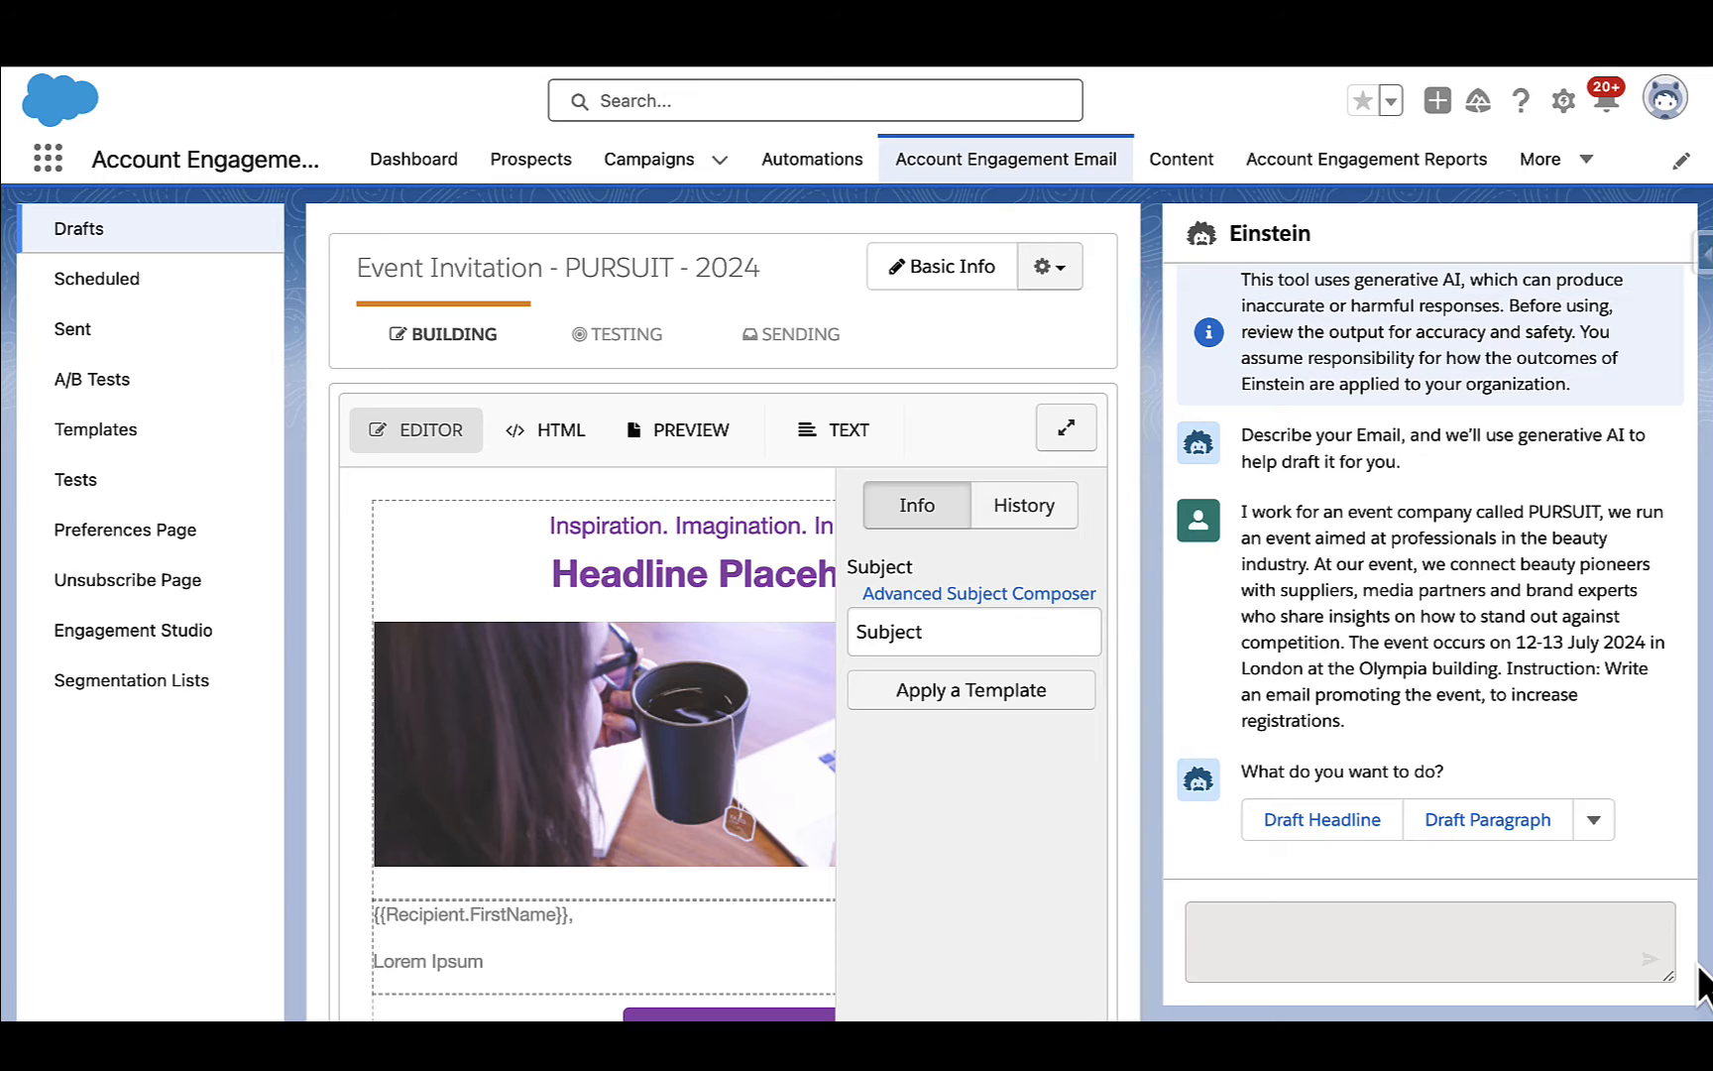
click(1356, 824)
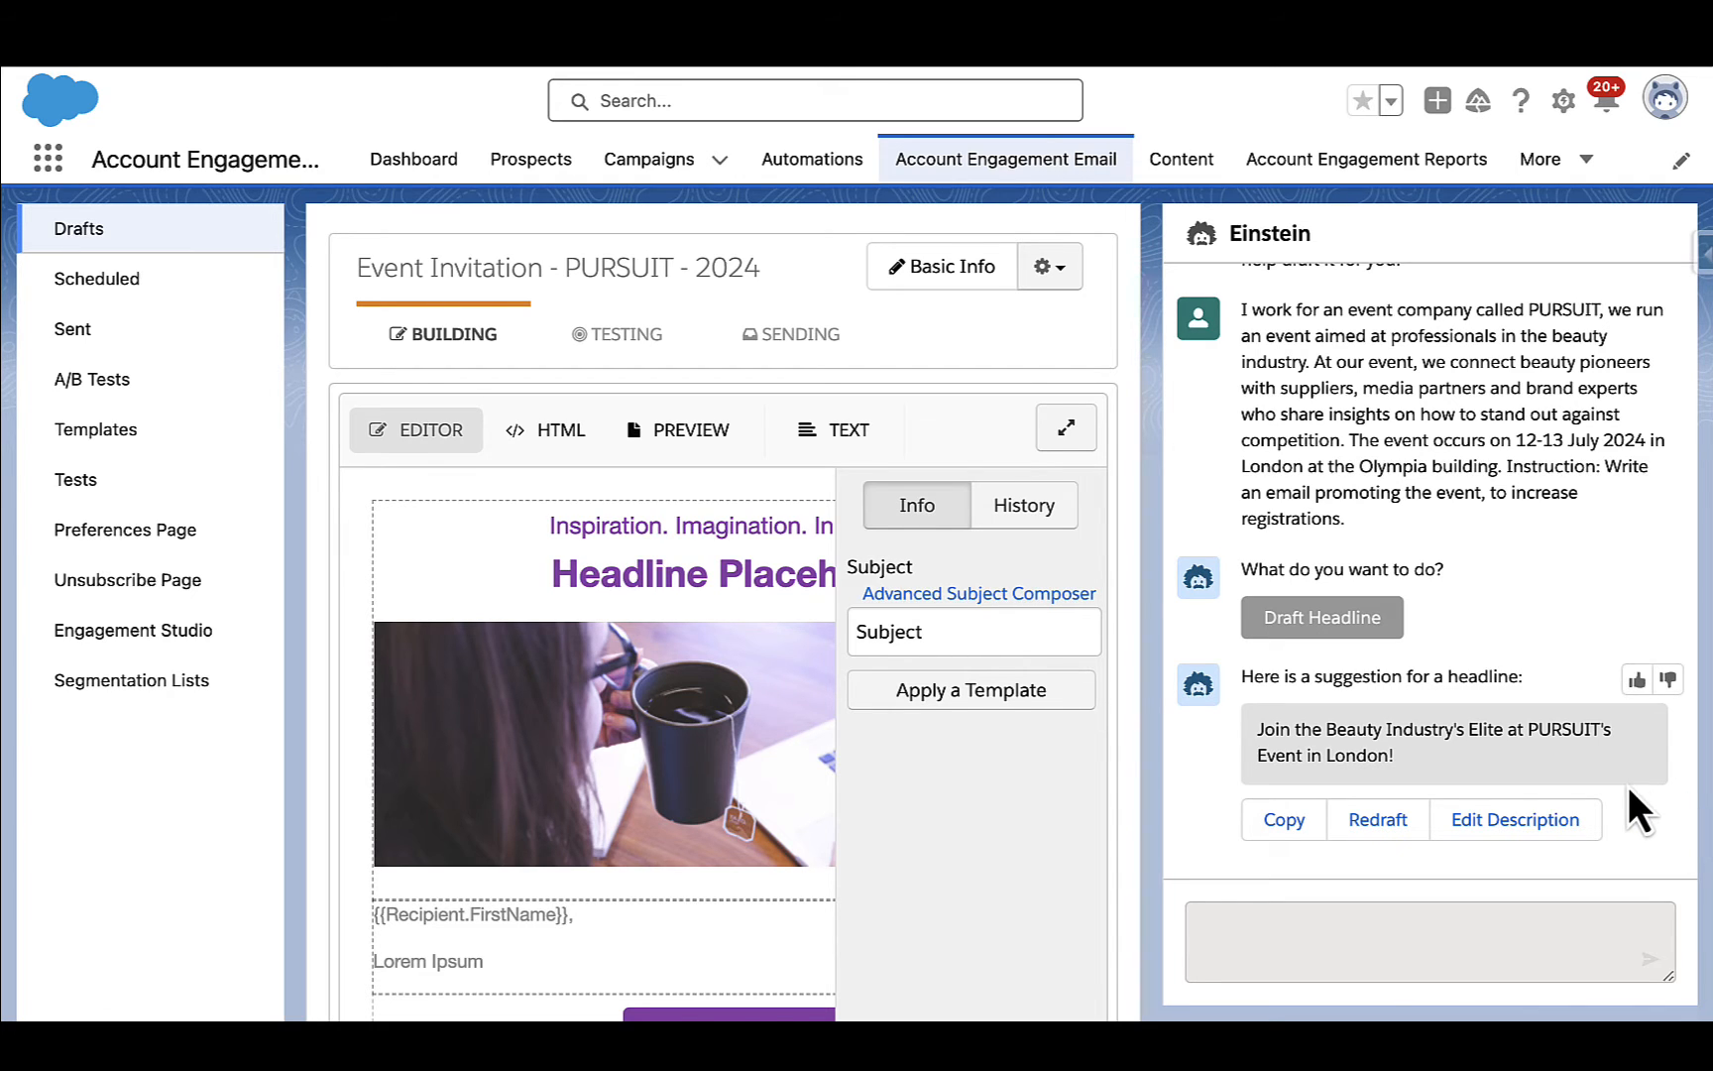
Copy the suggested headline and replace the email's "Headline Placeholder" text with it.
scroll(1624, 785, down, 1)
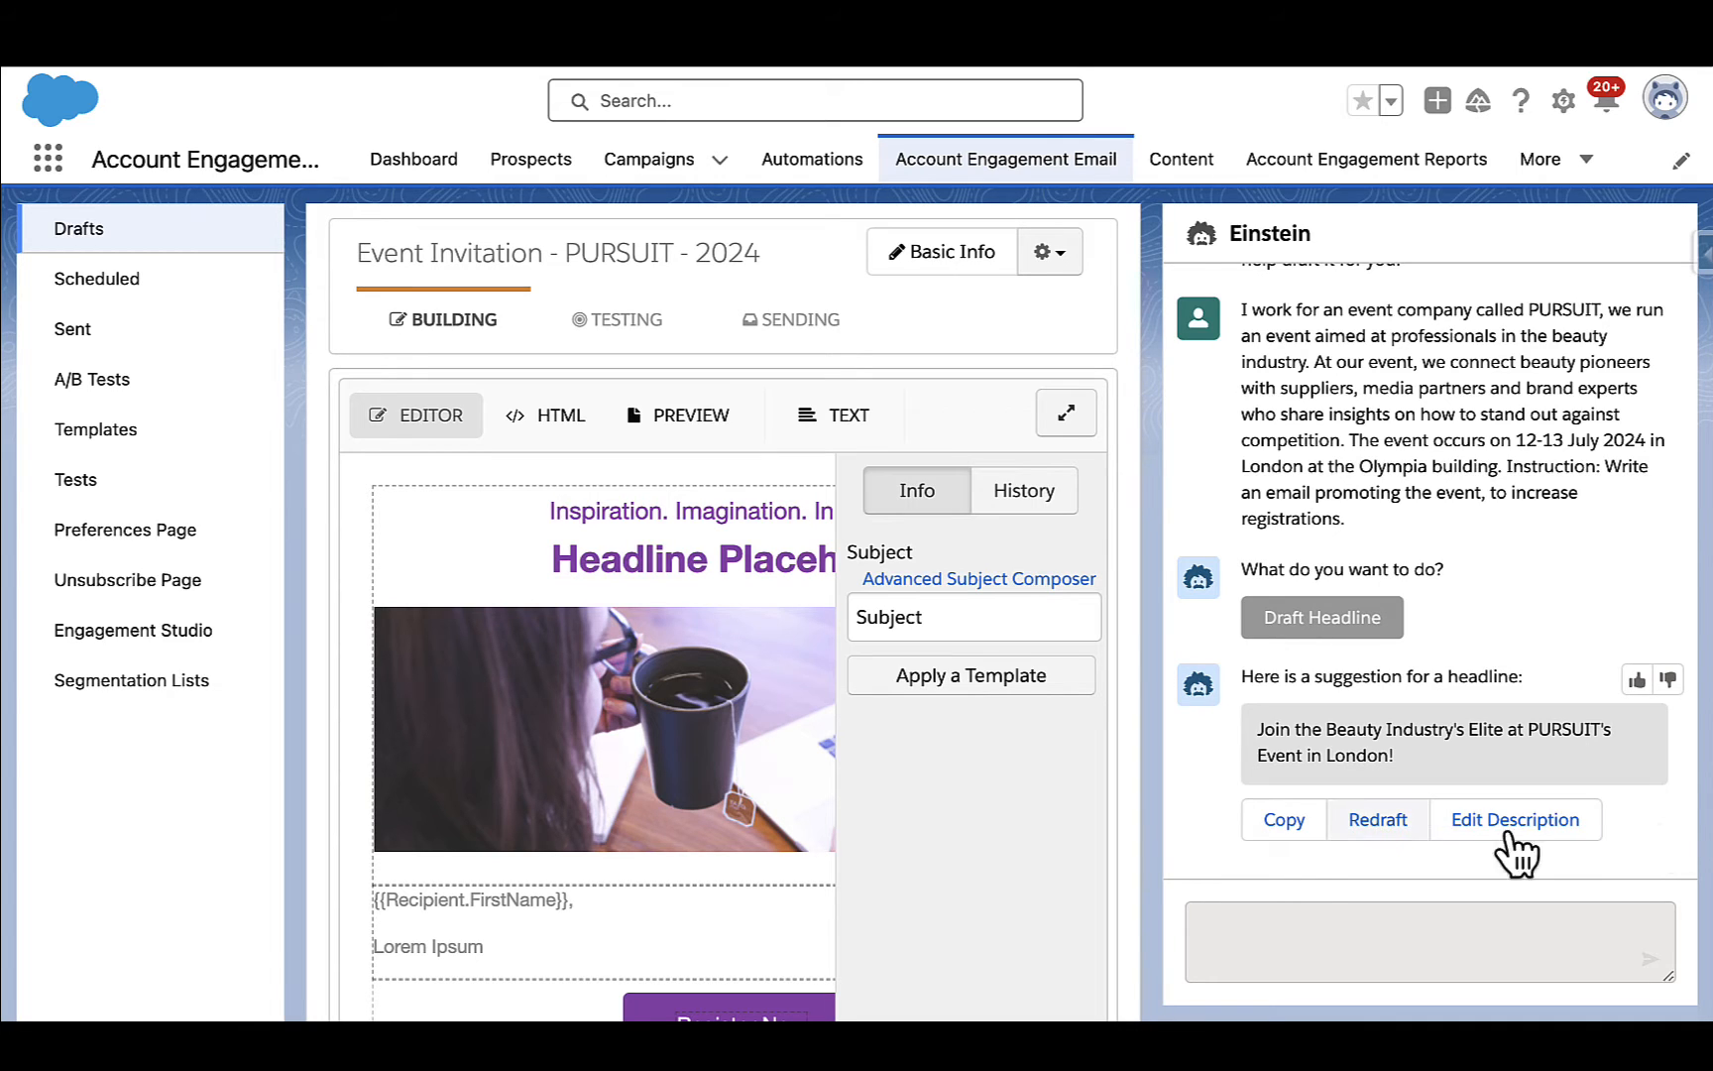
click(1287, 822)
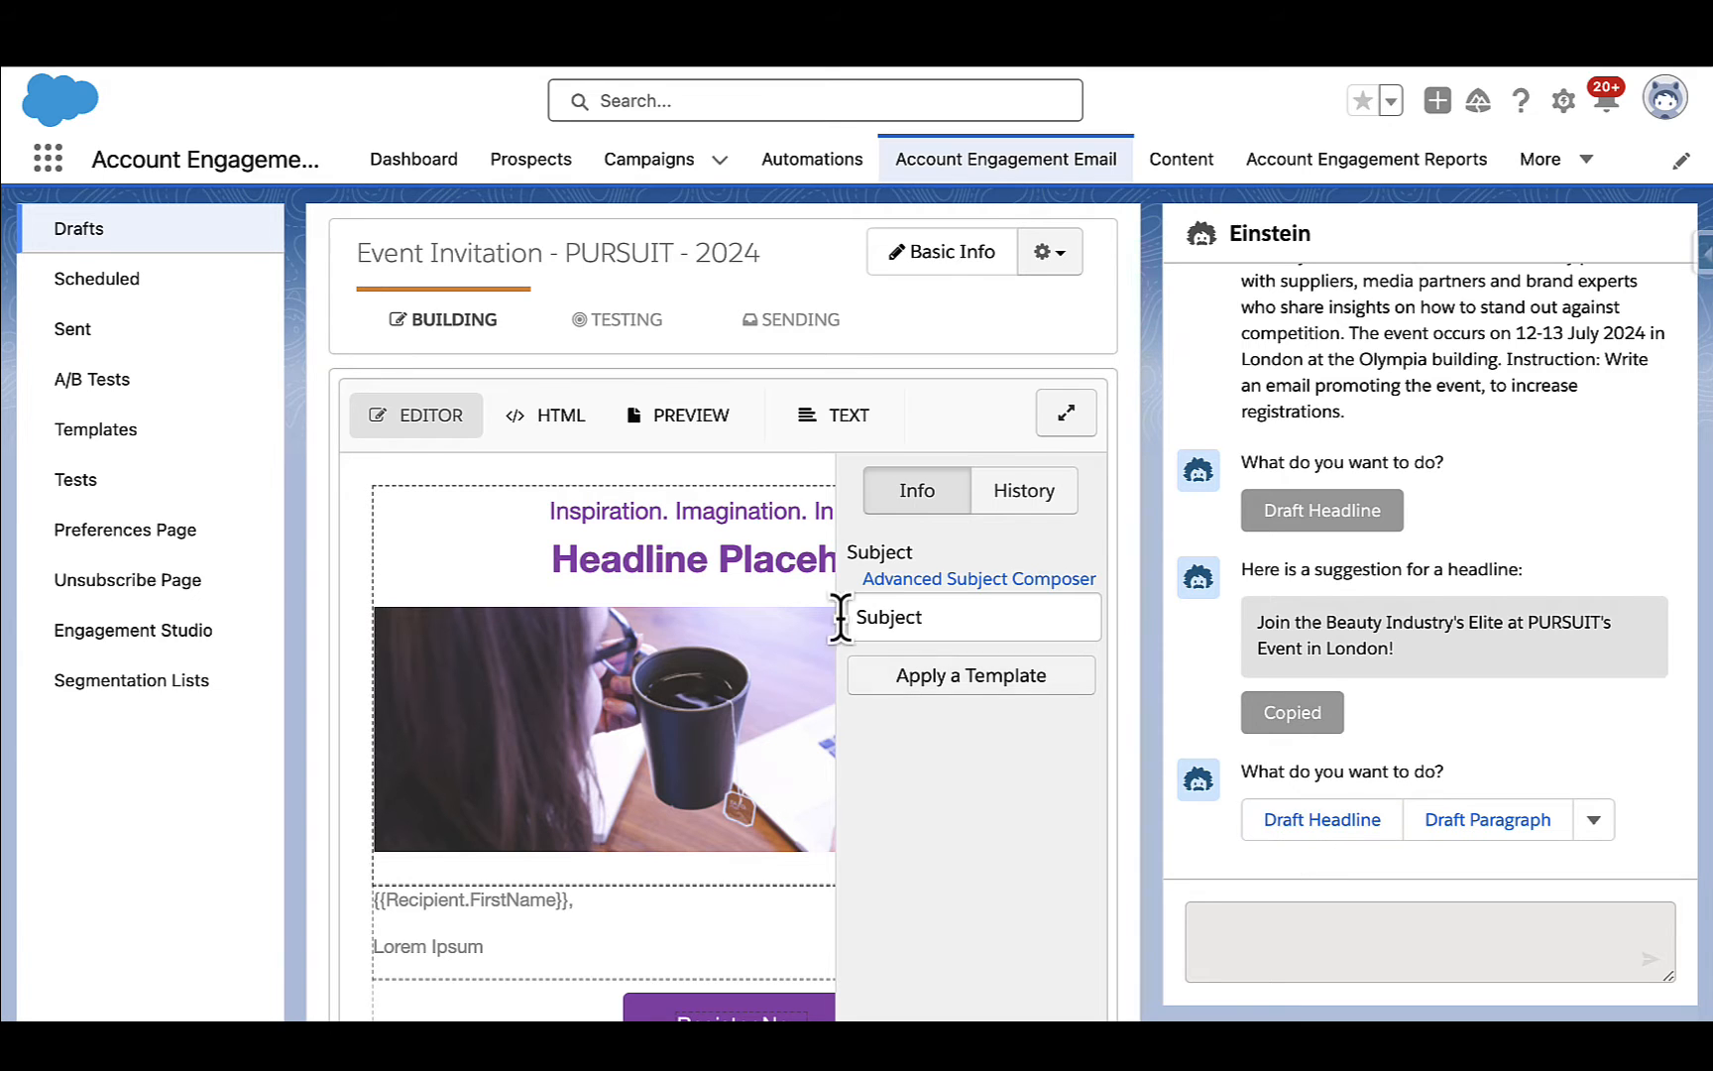
click(716, 557)
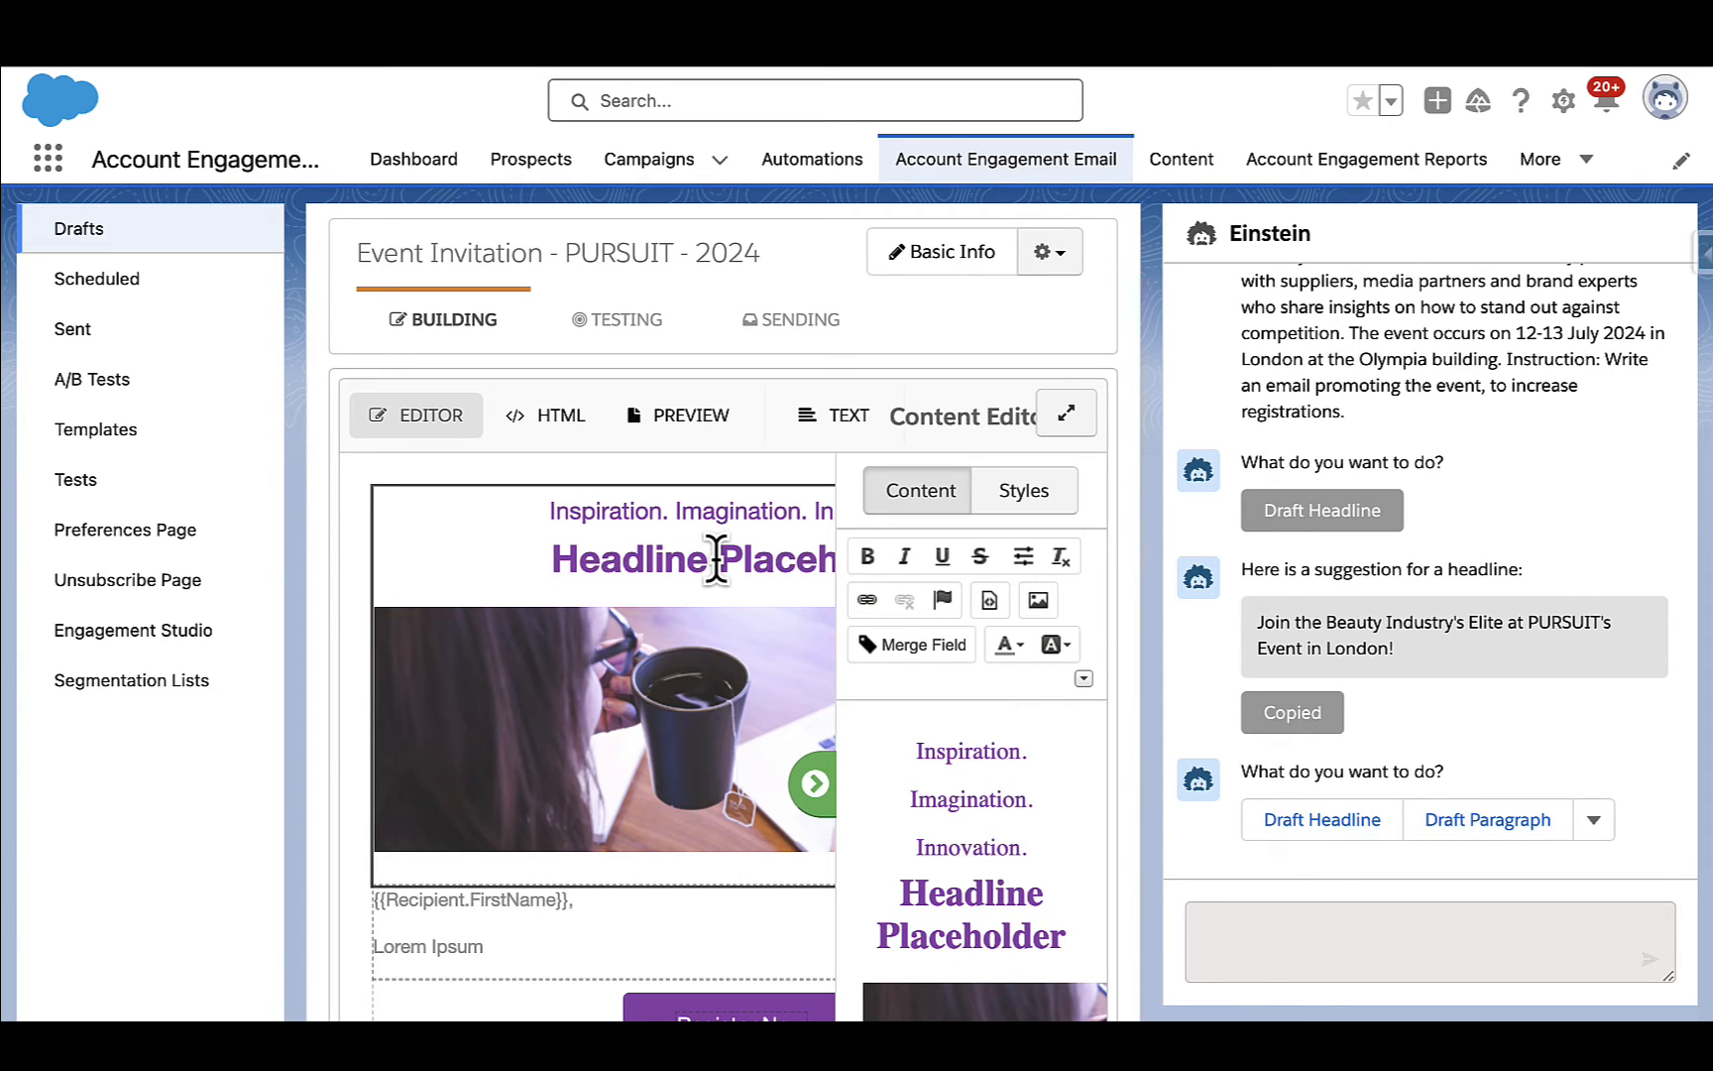
drag(1069, 937, 902, 872)
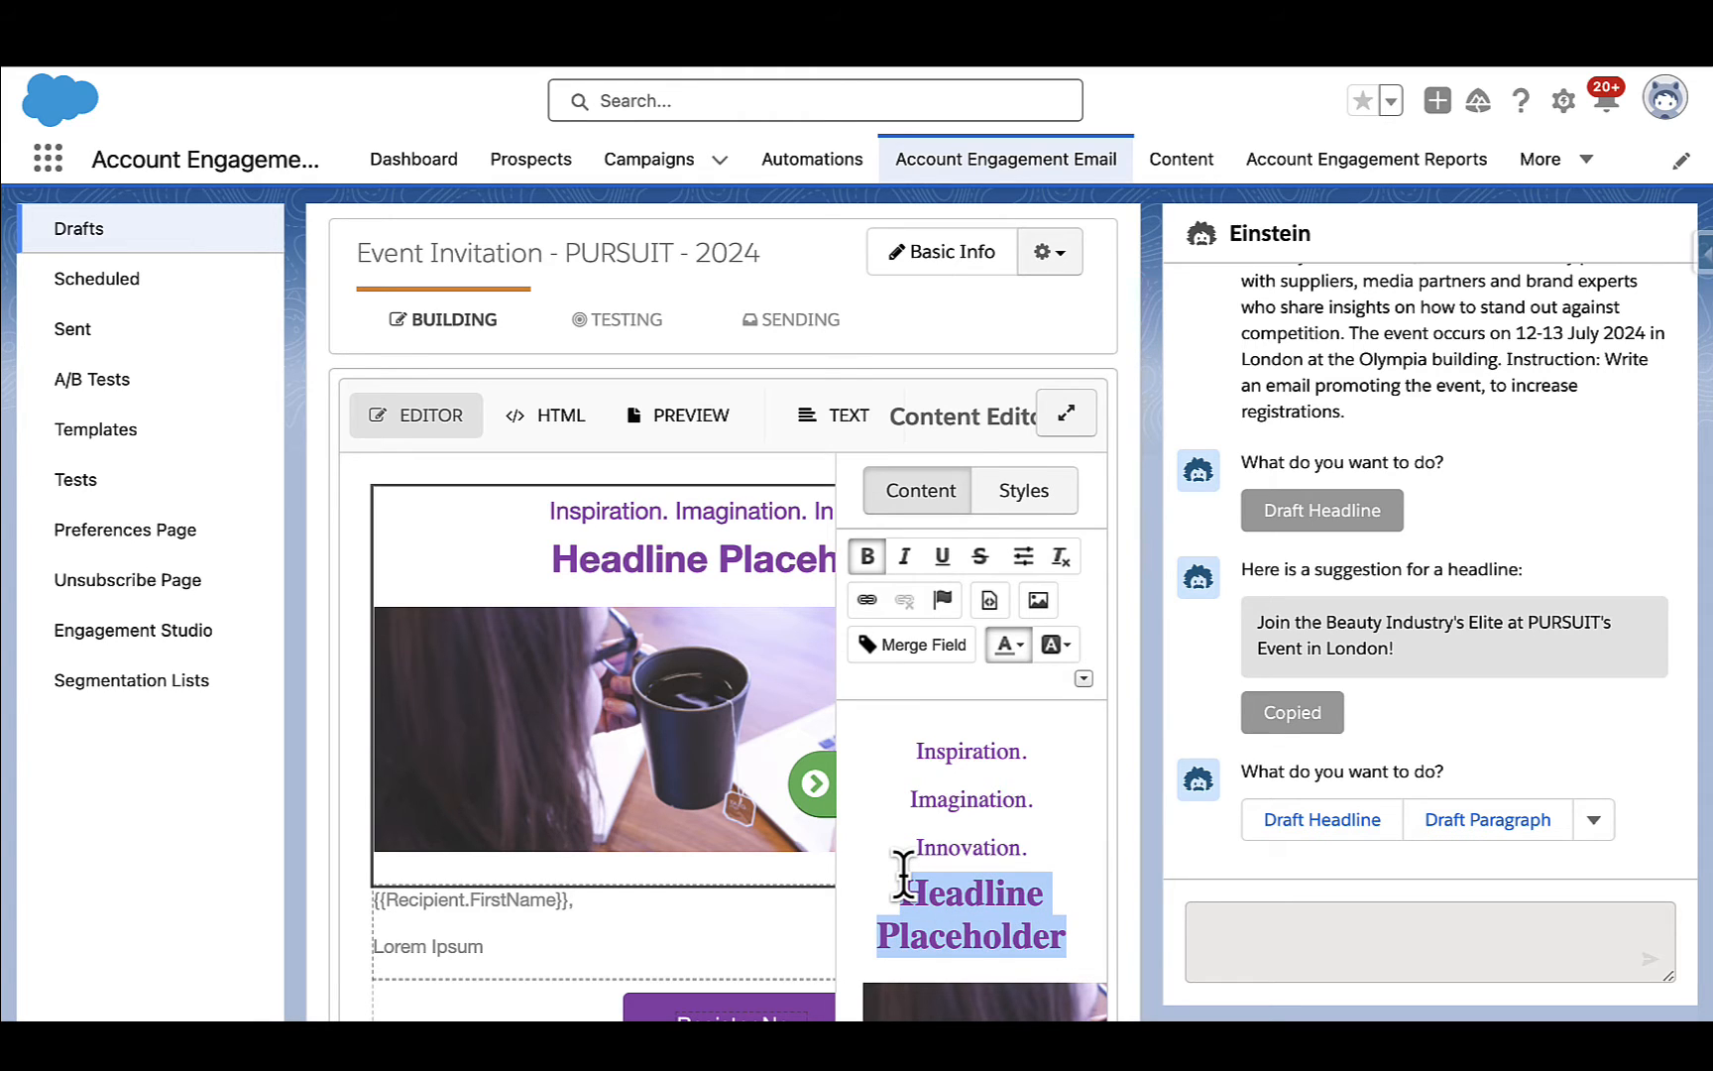
key(ctrl+v)
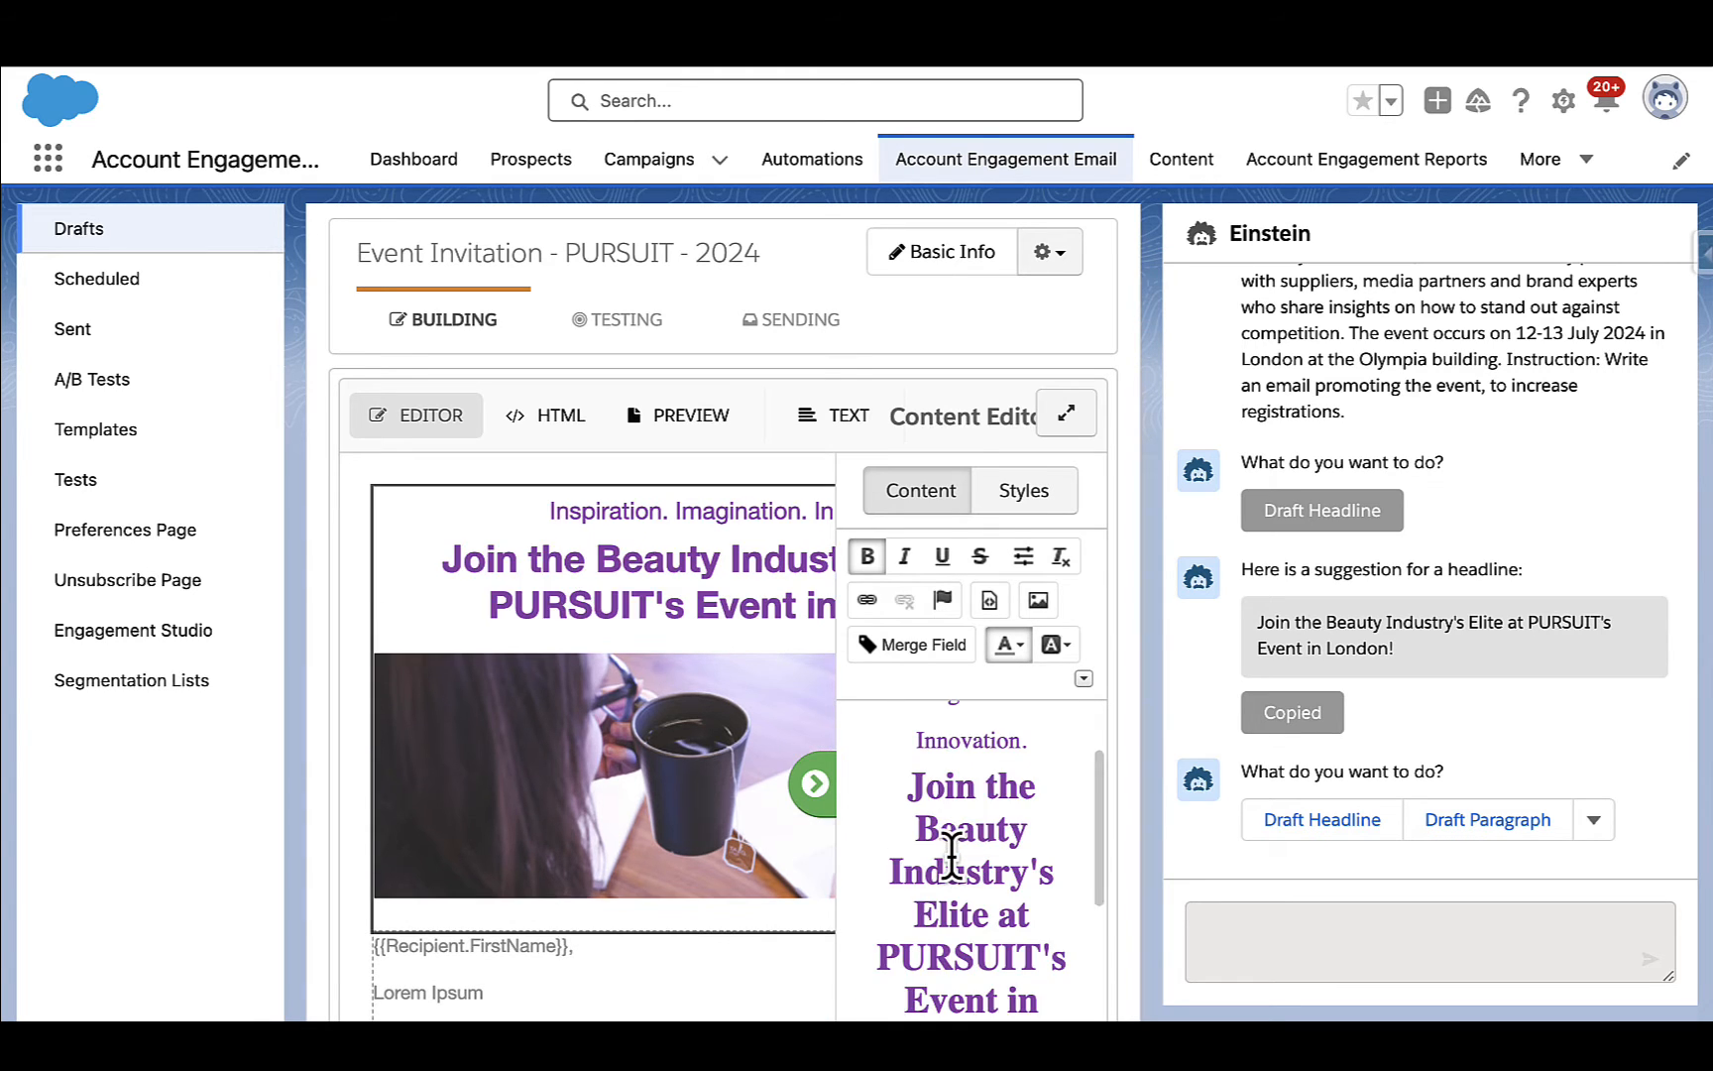
Check the new headline in the full-screen email editor, widen the content editing area, and return to the normal view.
scroll(951, 854, down, 3)
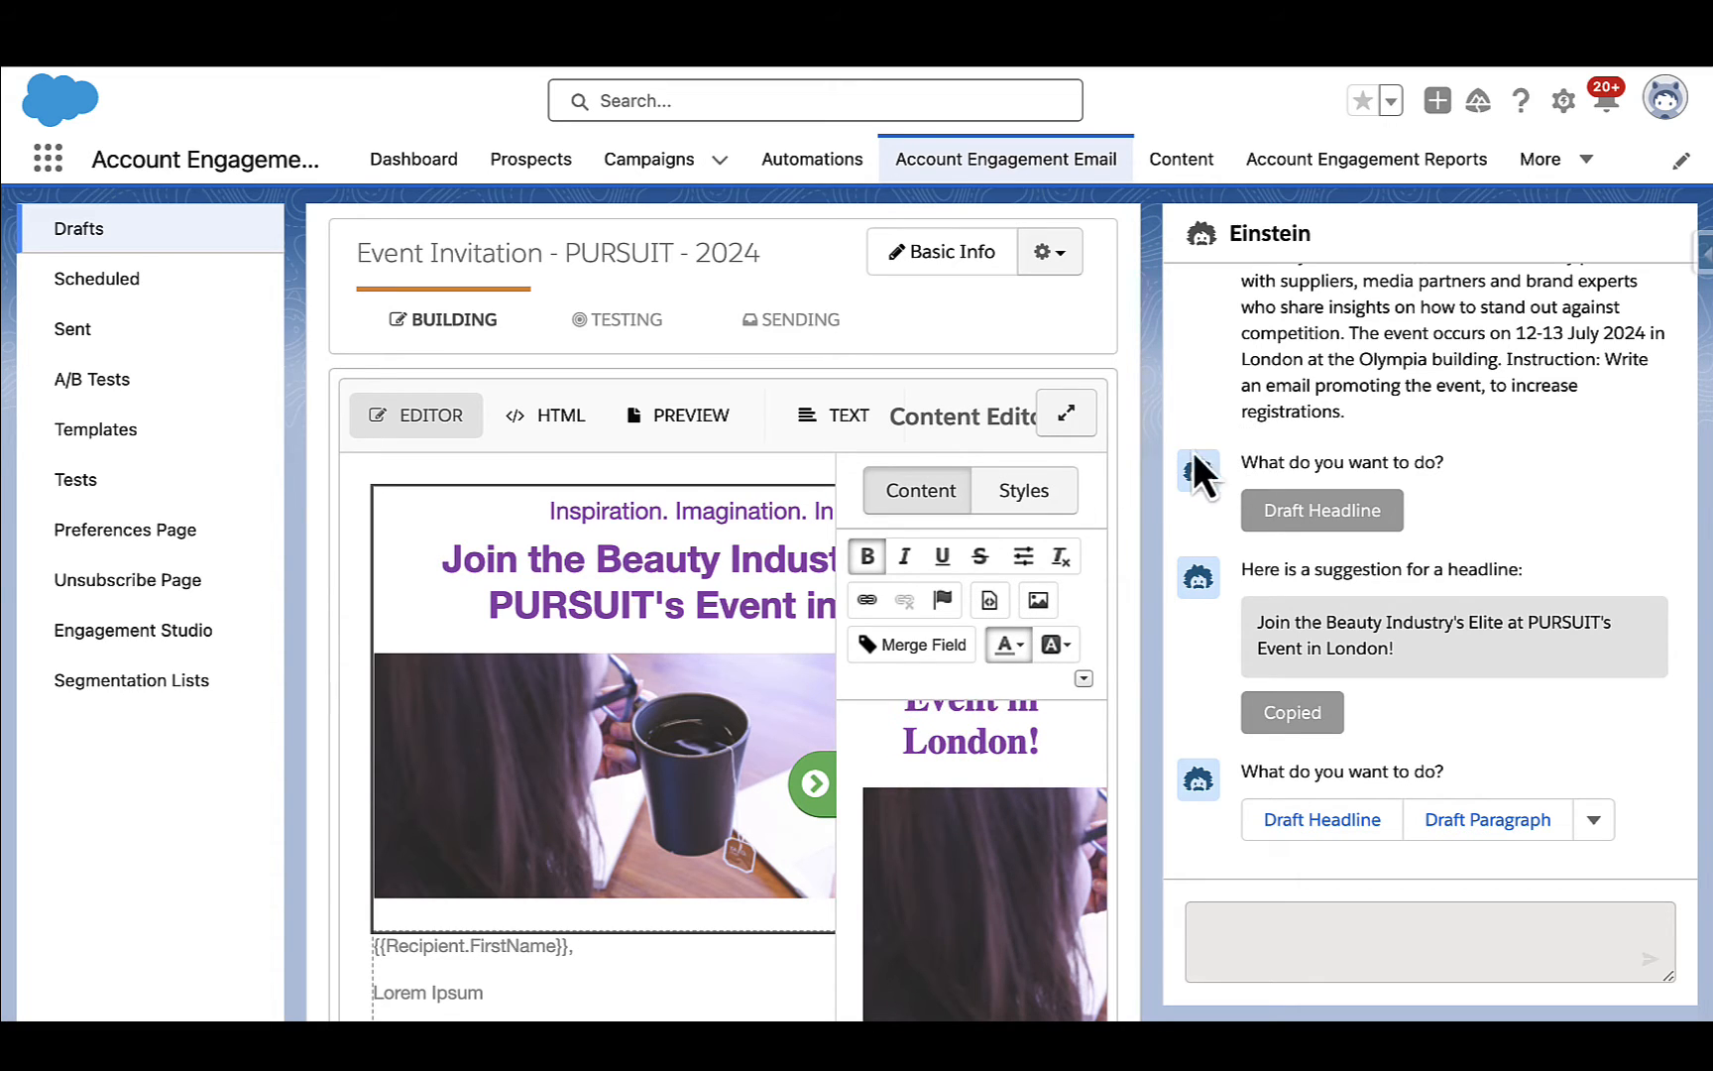
click(1067, 414)
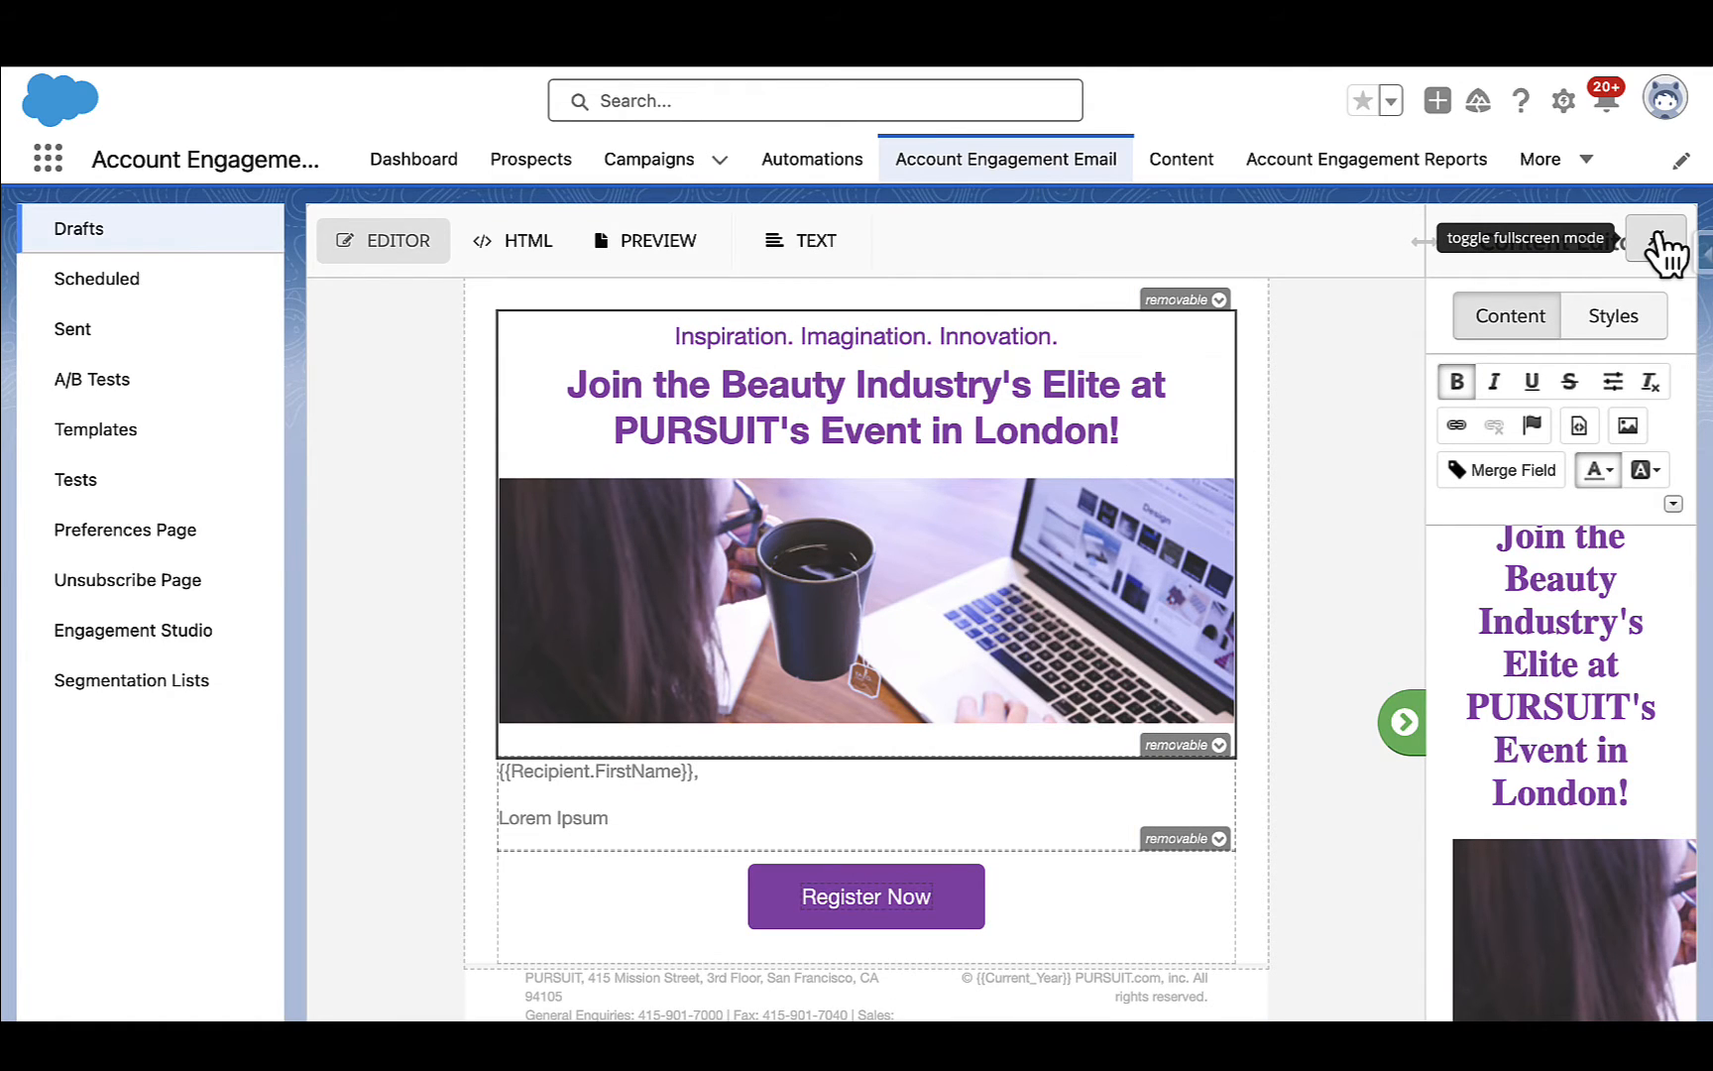
drag(1428, 239, 1106, 252)
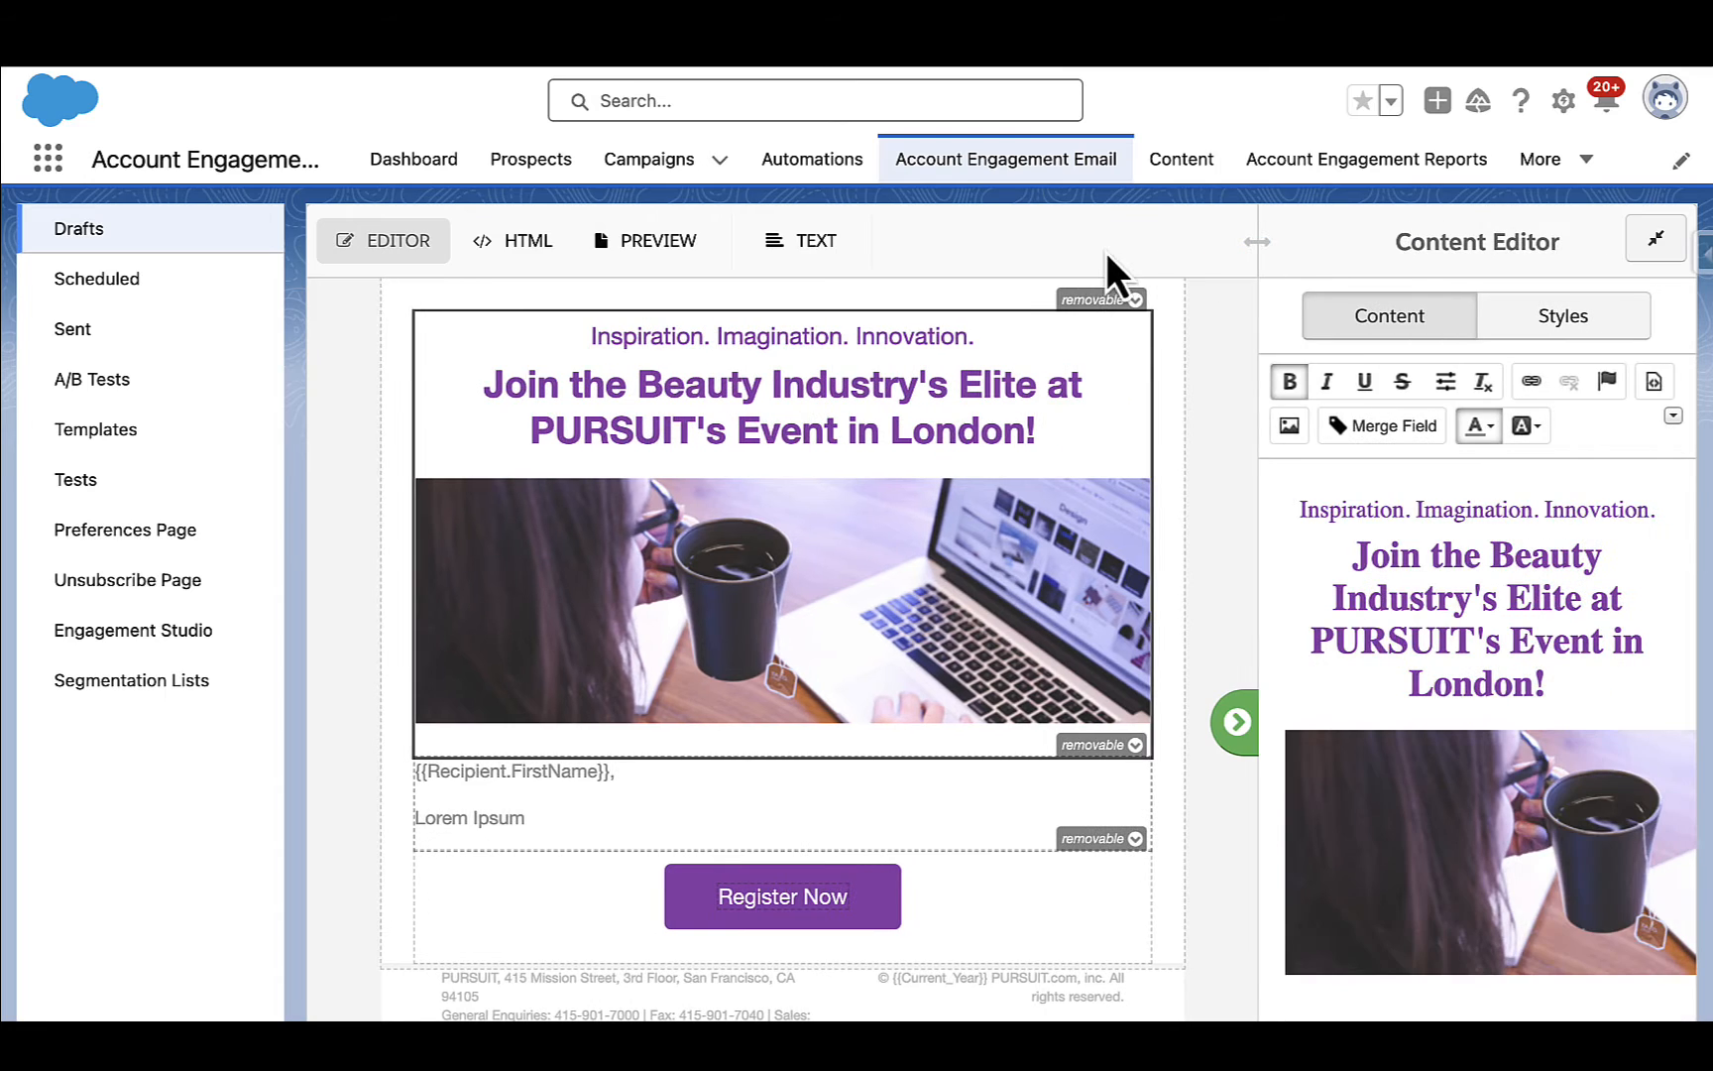
click(1664, 249)
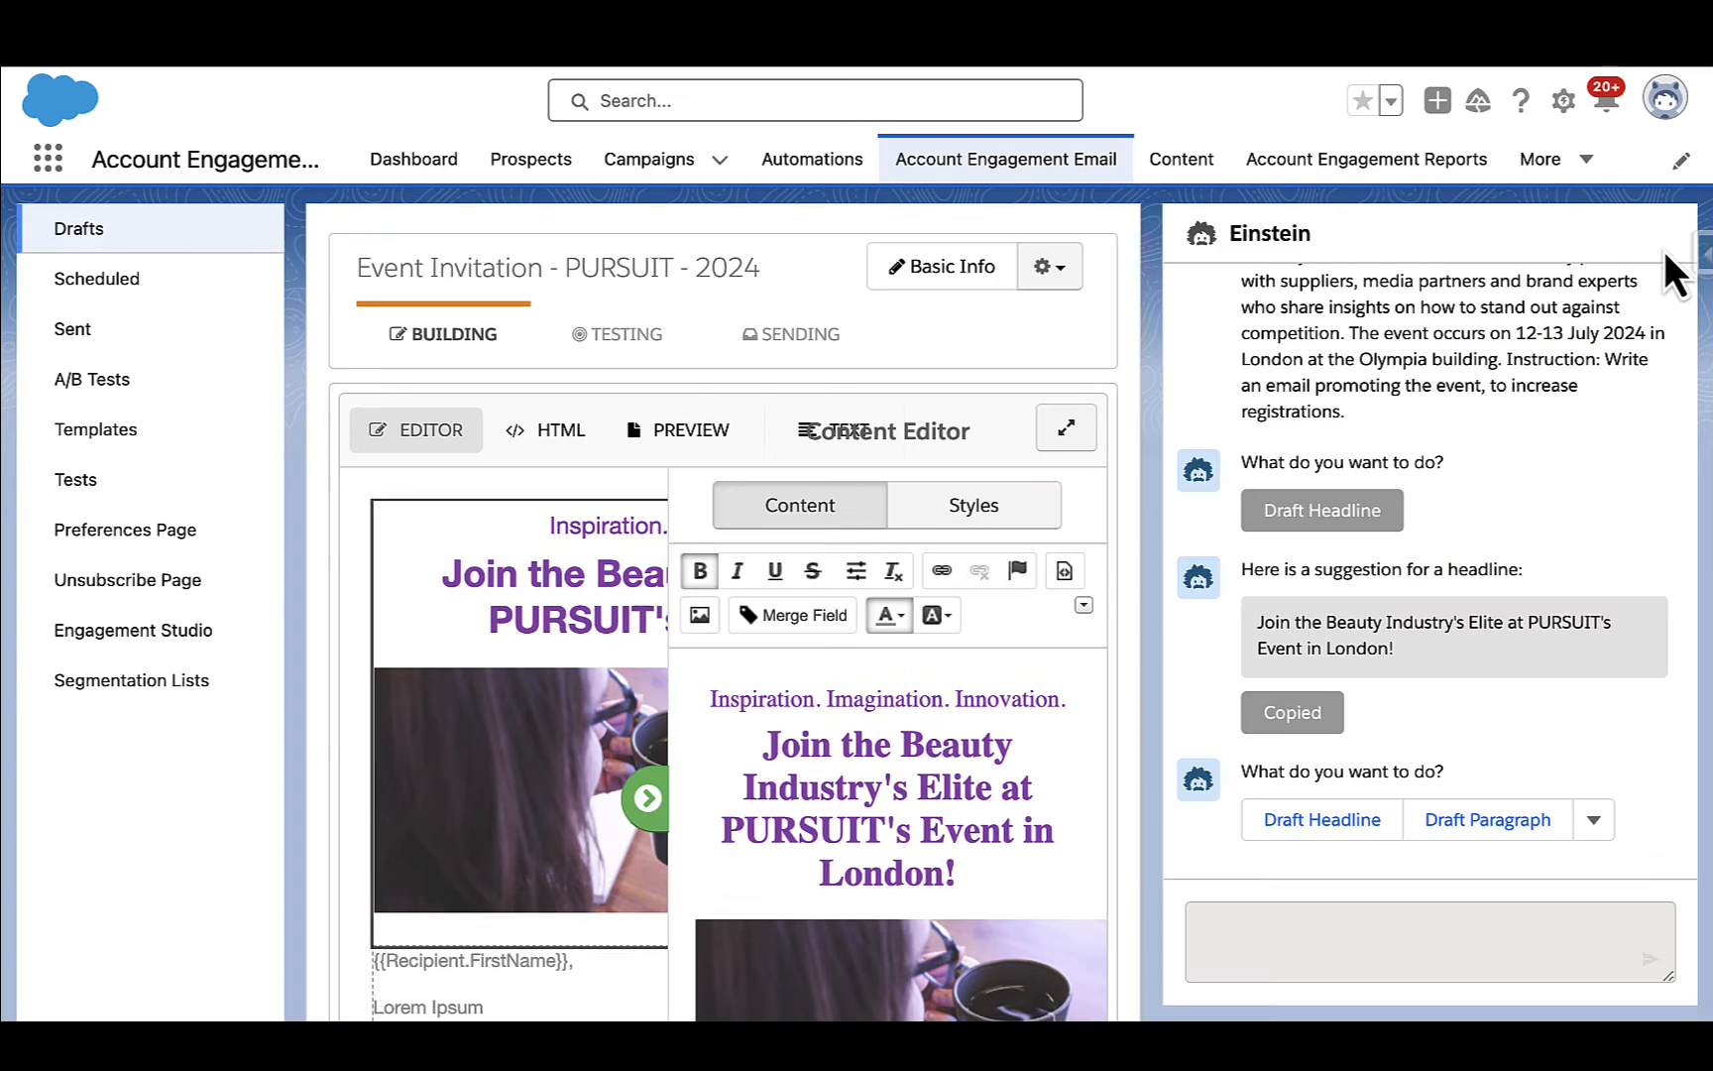
Have Einstein draft a paragraph for the email, redraft it once, and copy the new version.
click(1489, 820)
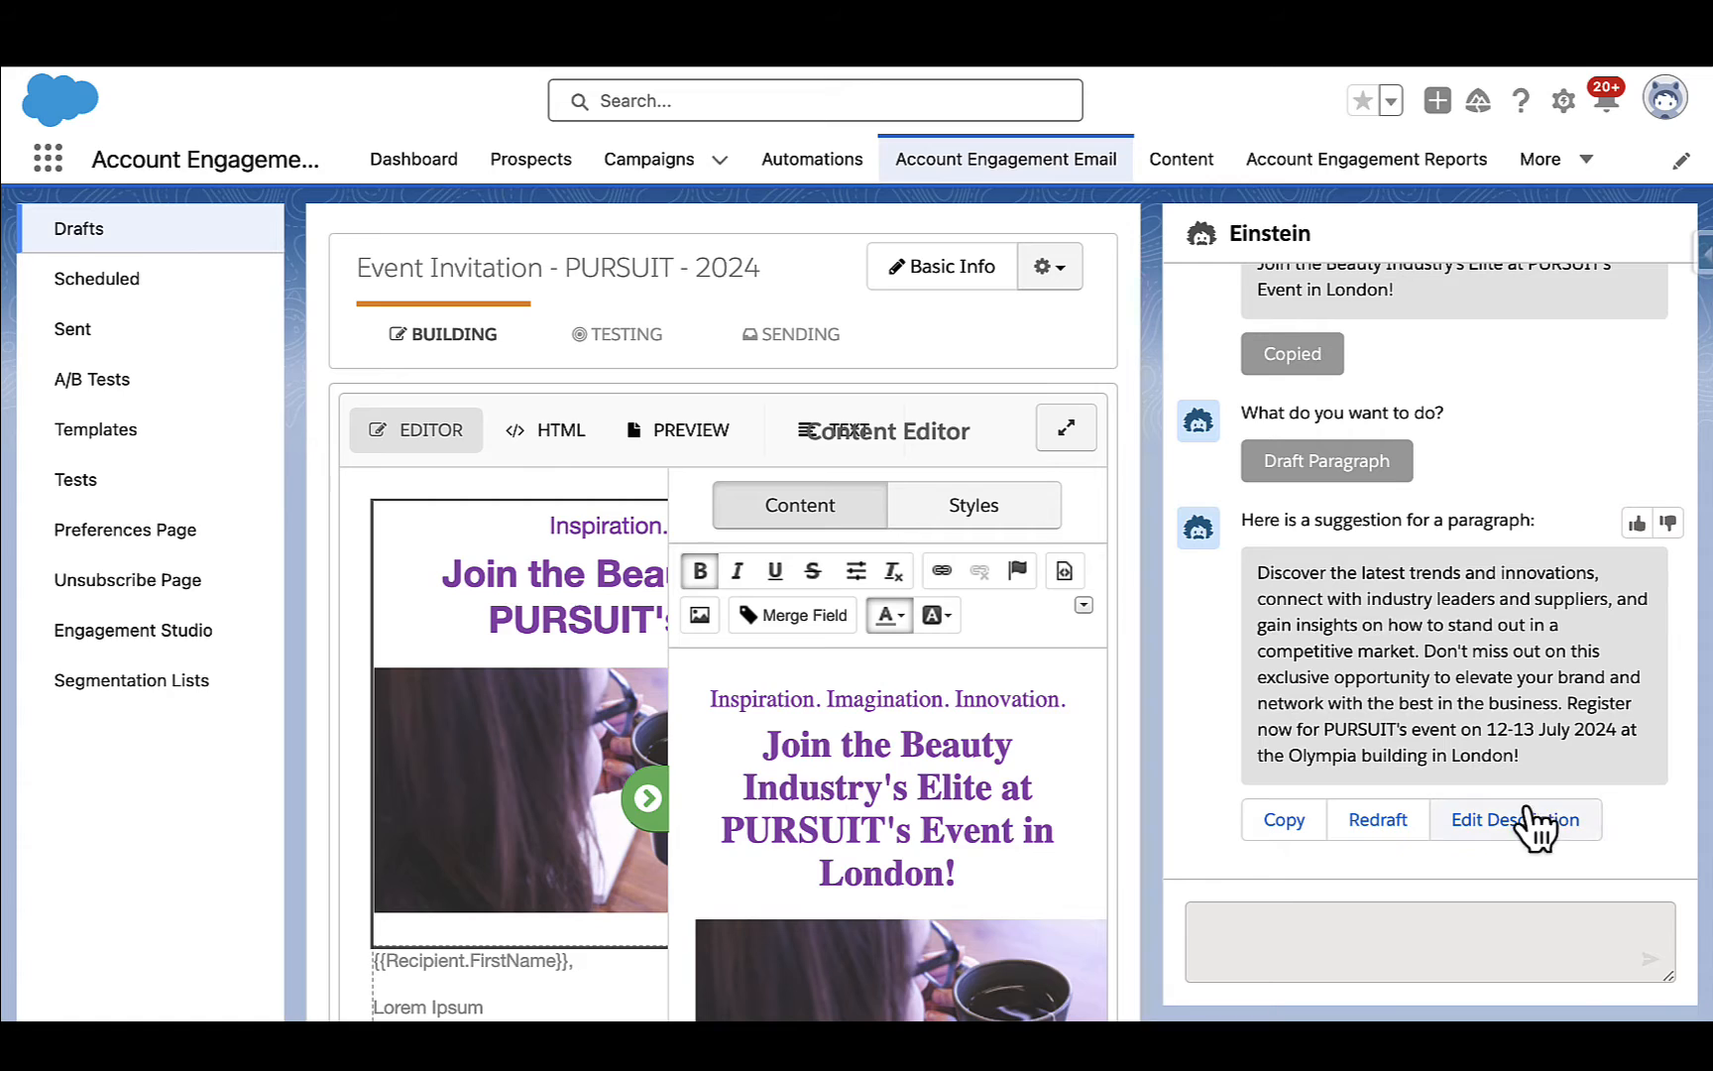
click(1386, 827)
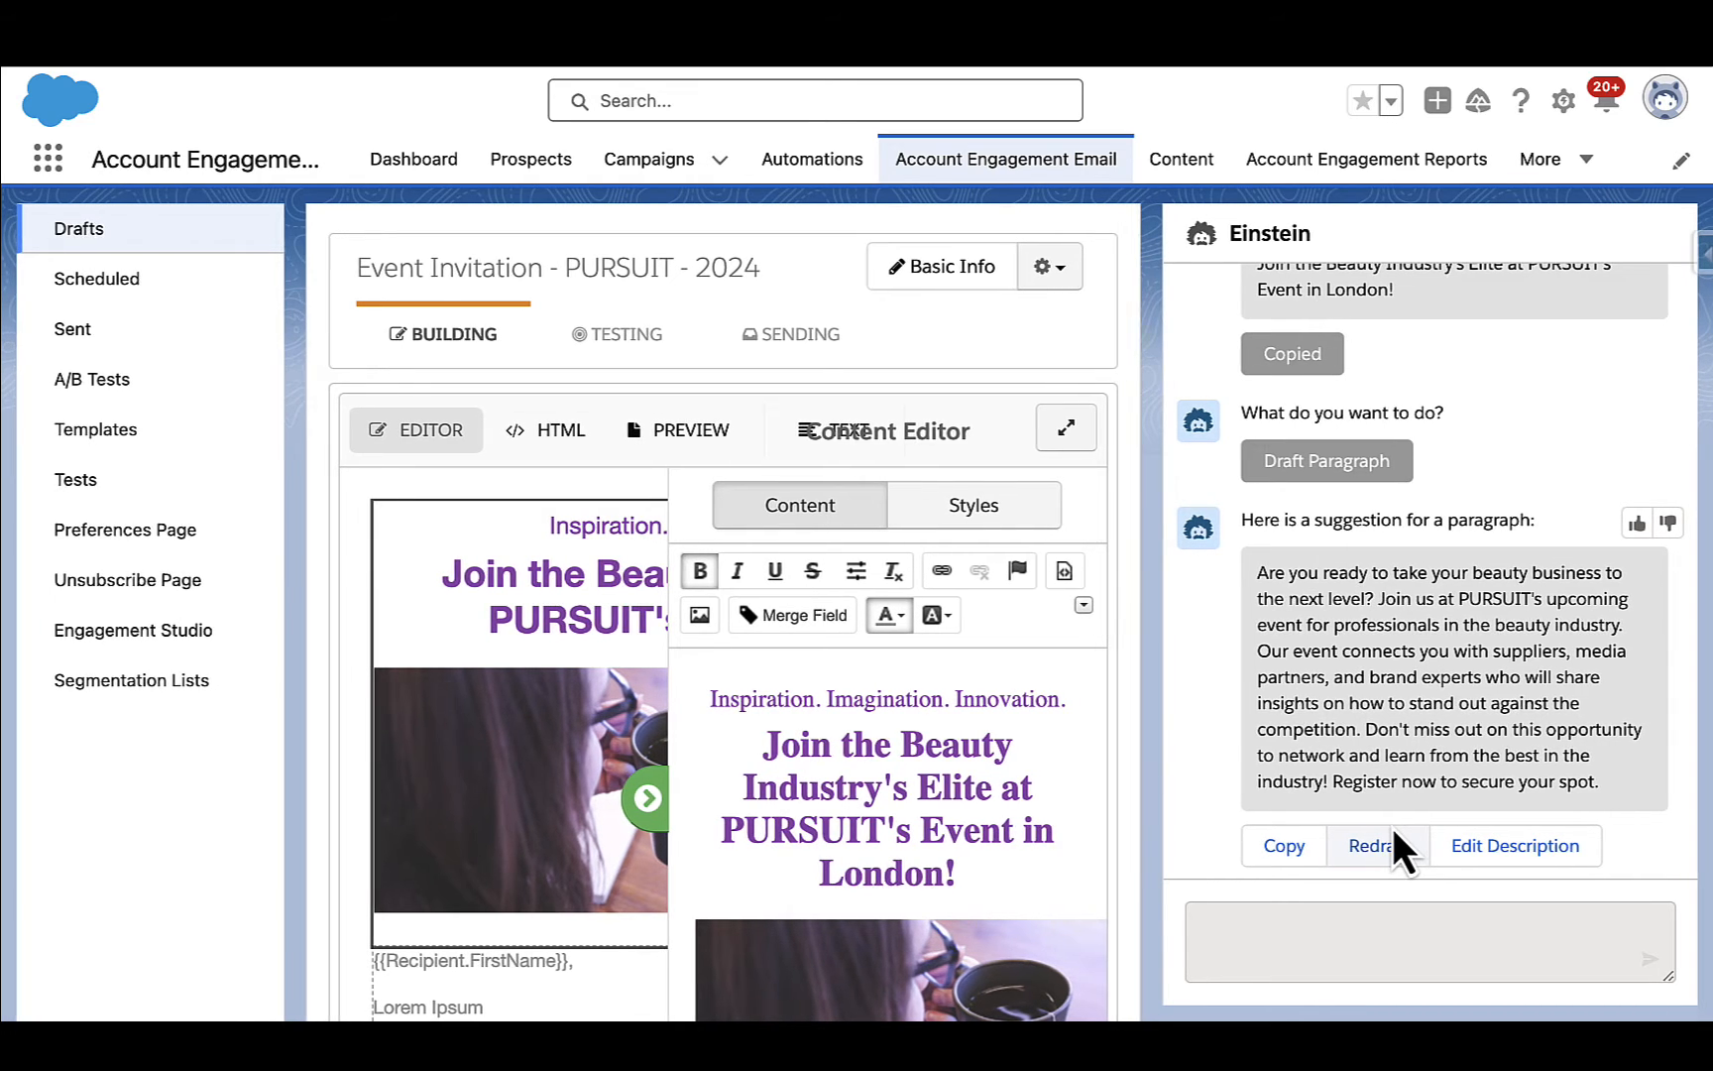
click(1284, 849)
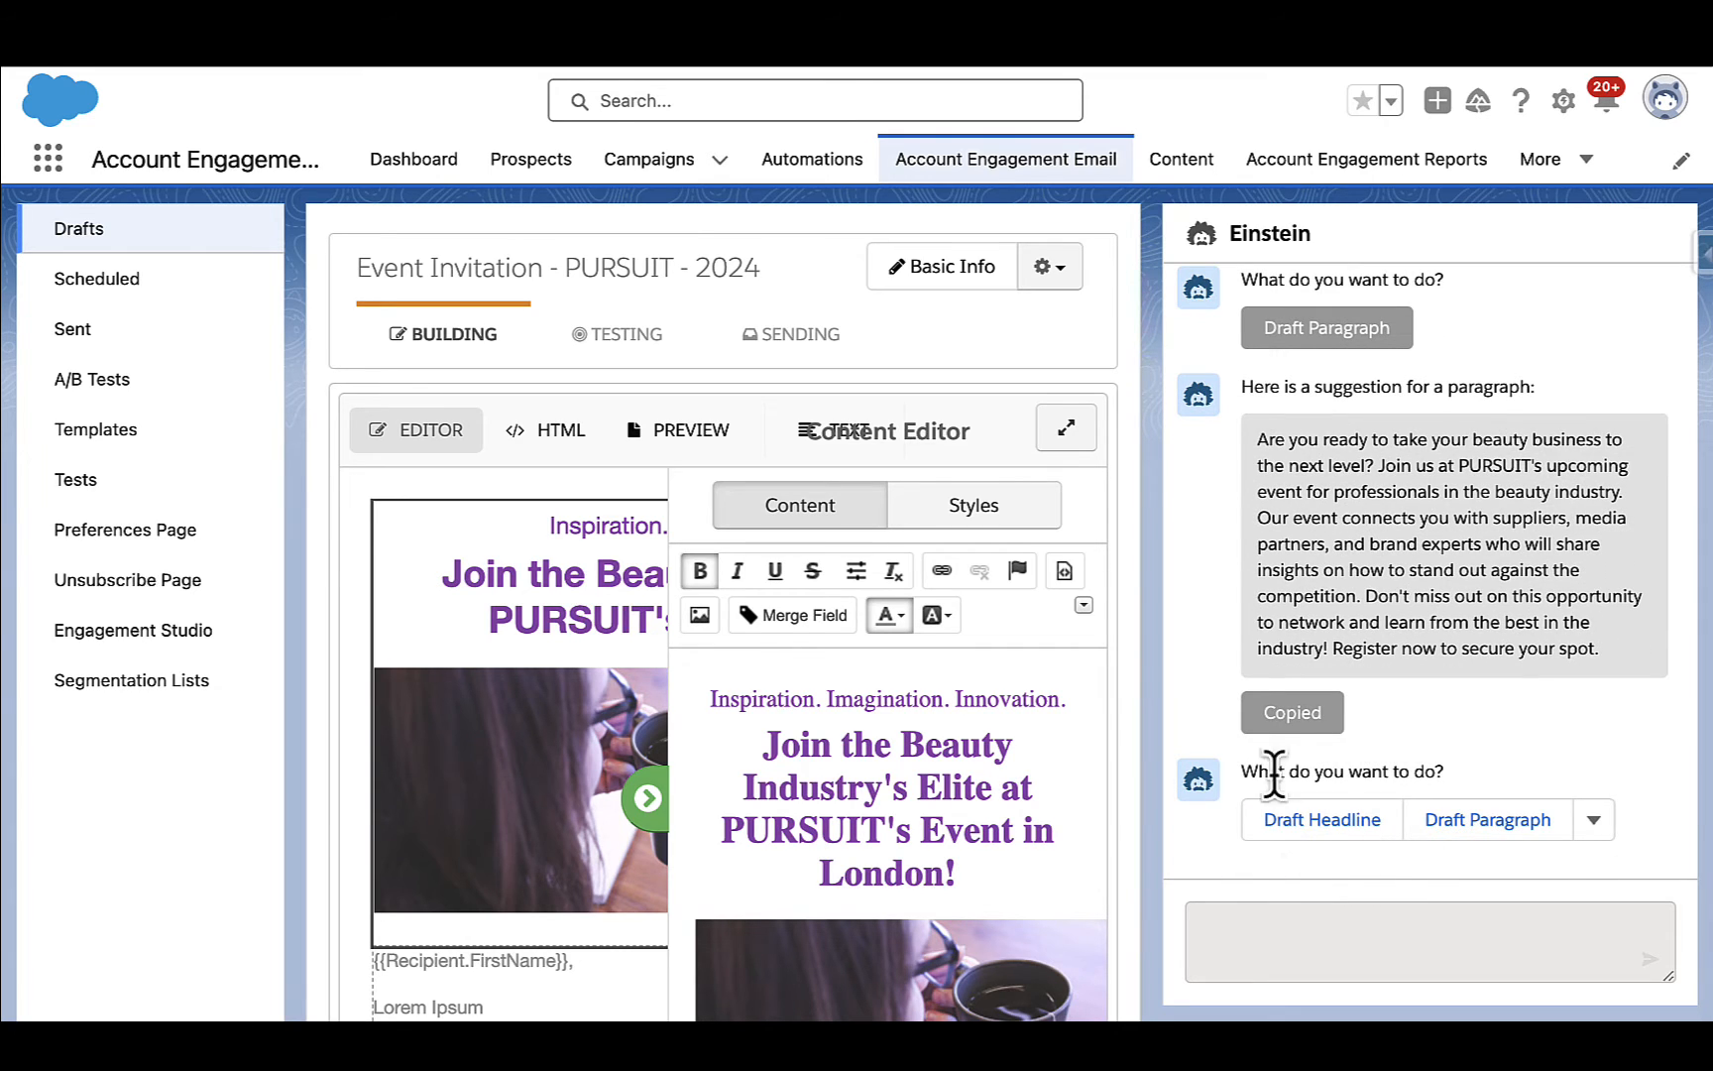
Replace the "Lorem Ipsum" text below the recipient greeting with the copied paragraph, working in full screen, and restore the normal view.
click(1067, 431)
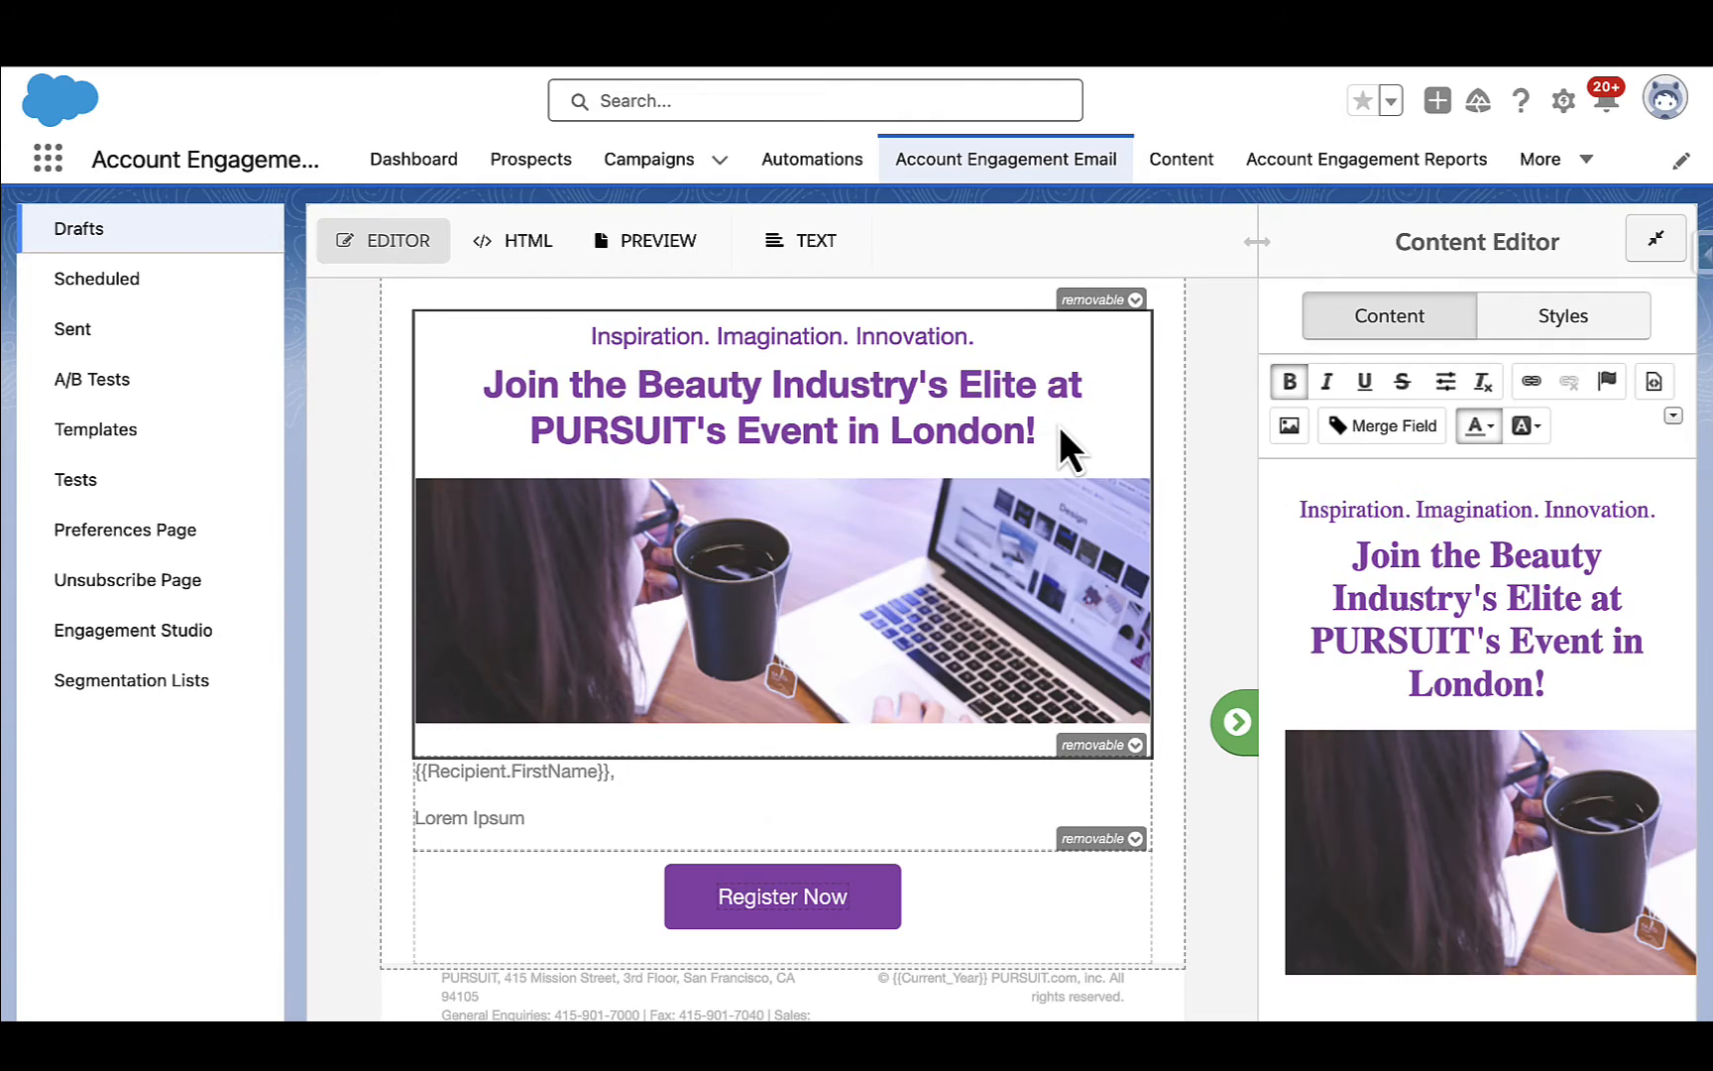
click(654, 798)
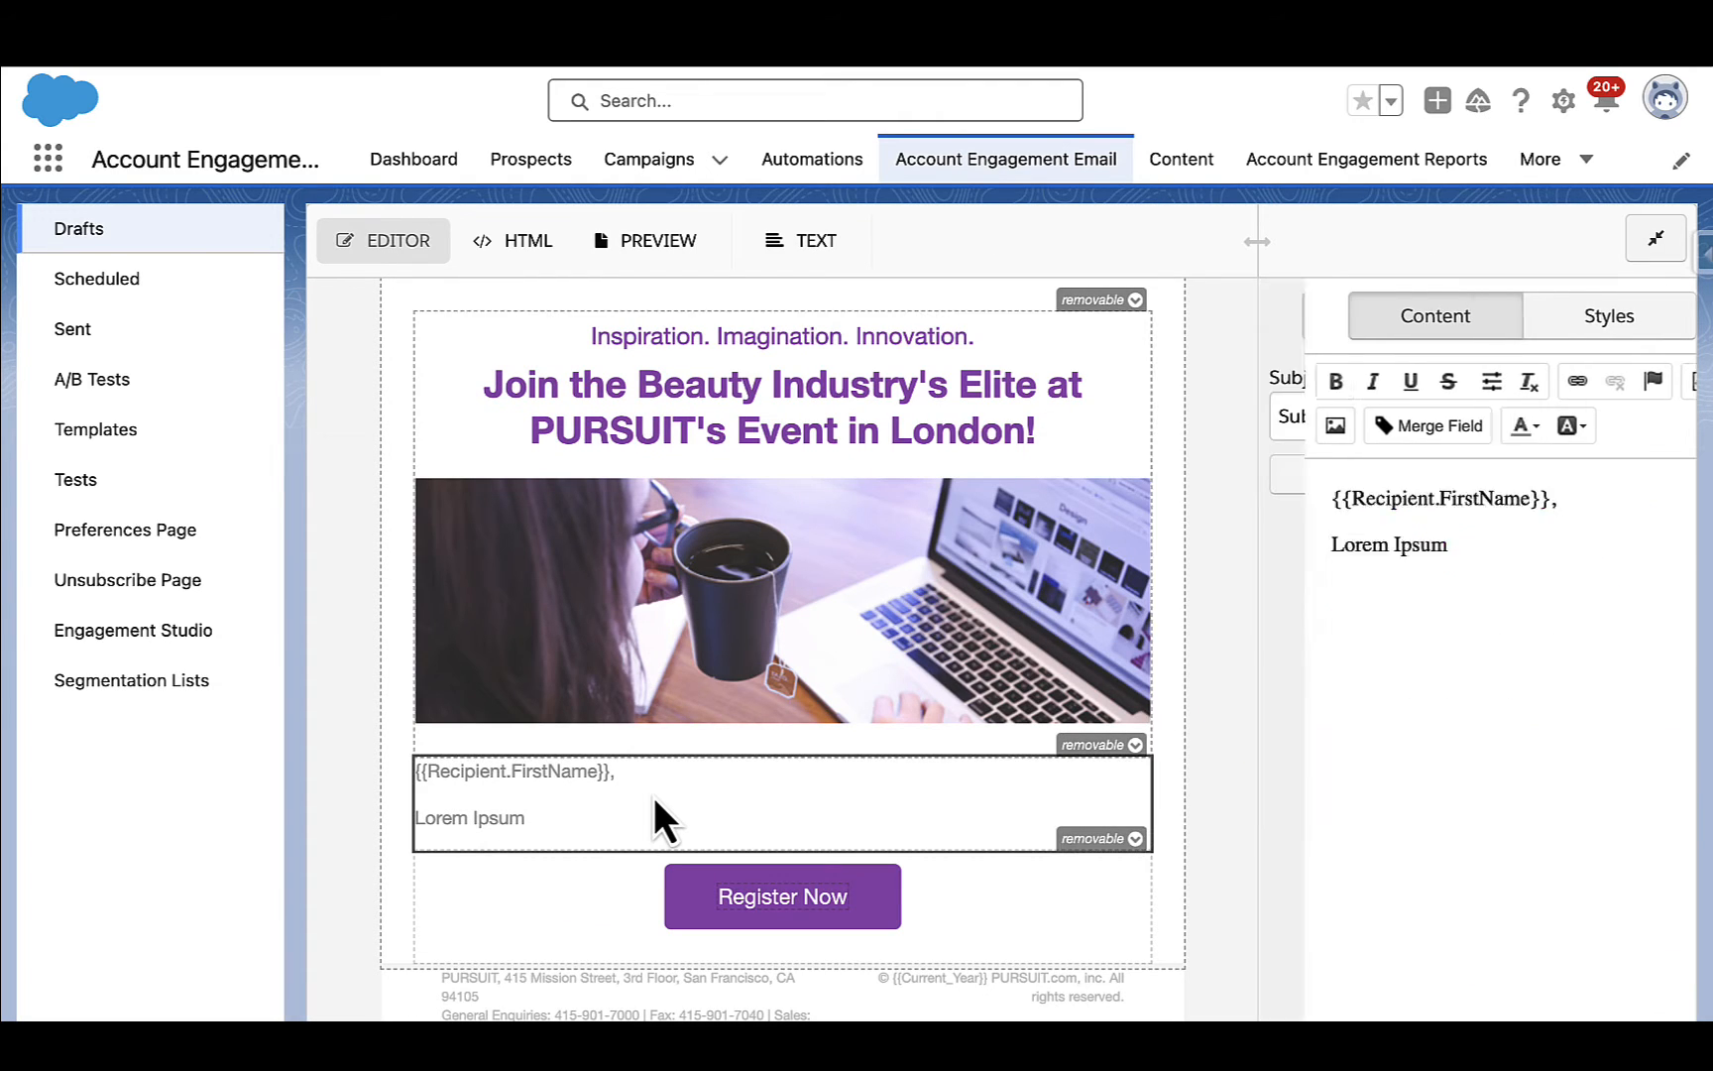
drag(1418, 546, 1269, 544)
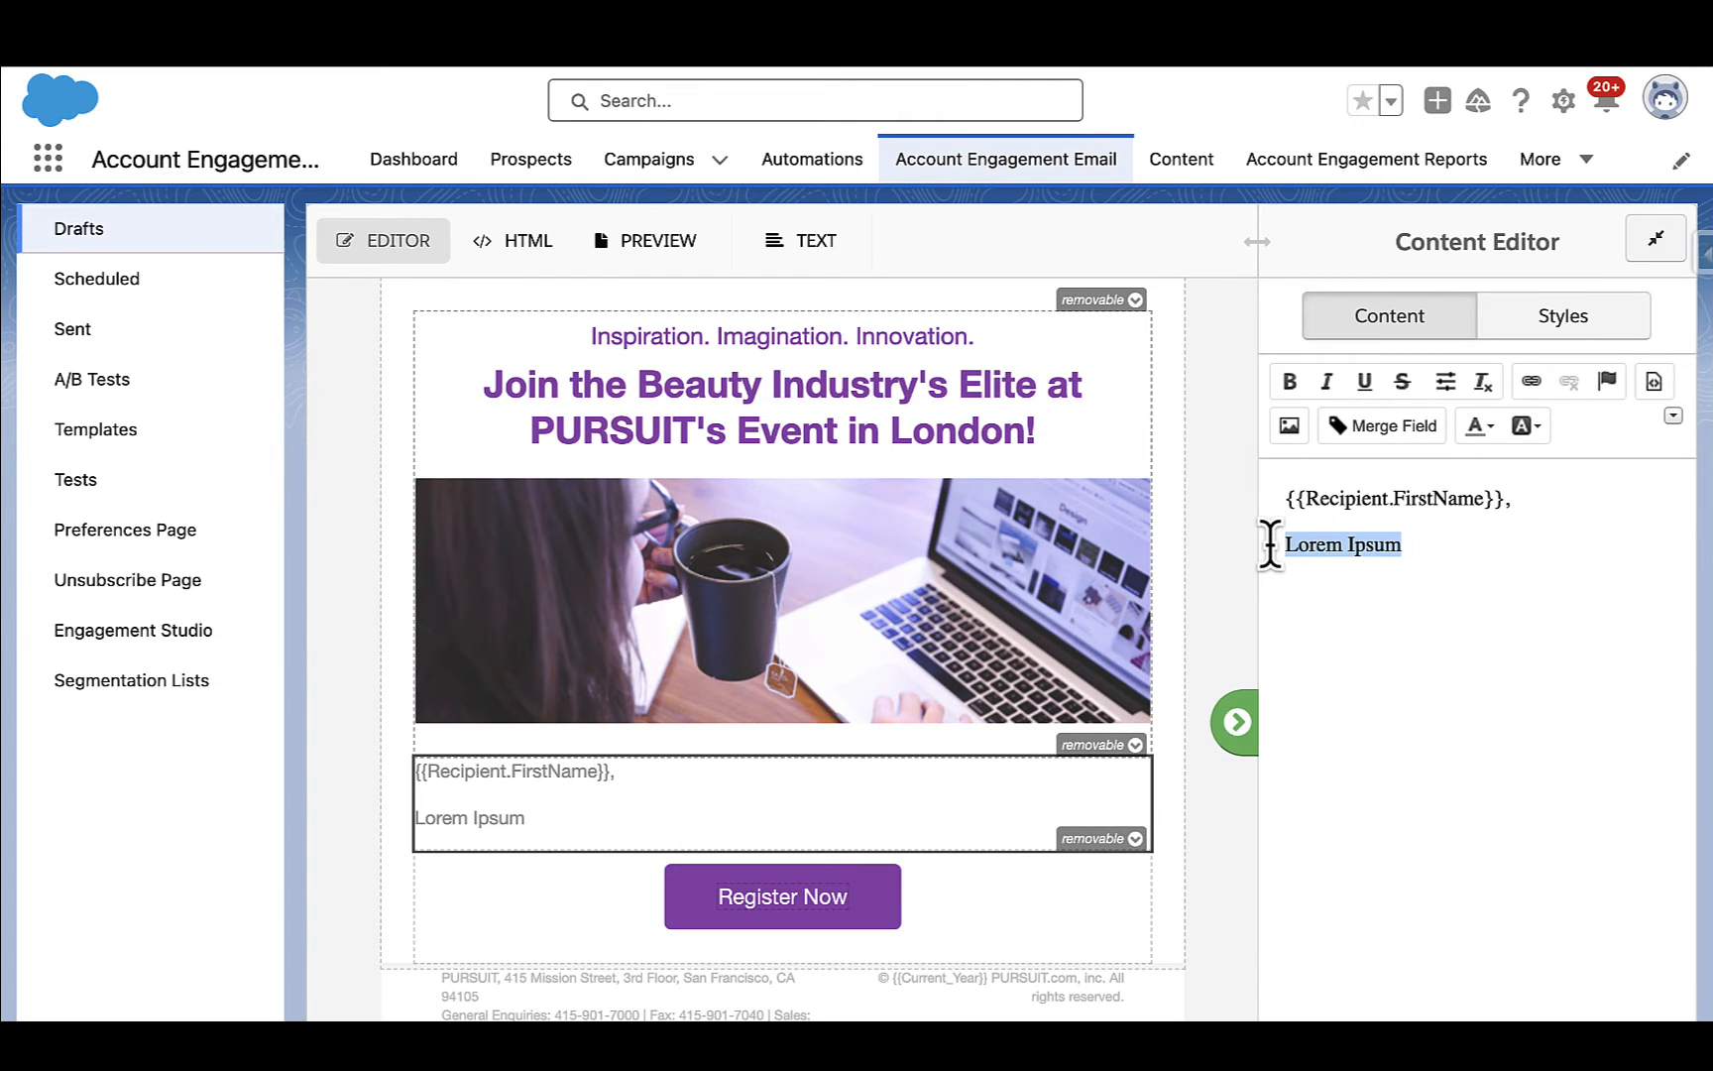
key(ctrl+v)
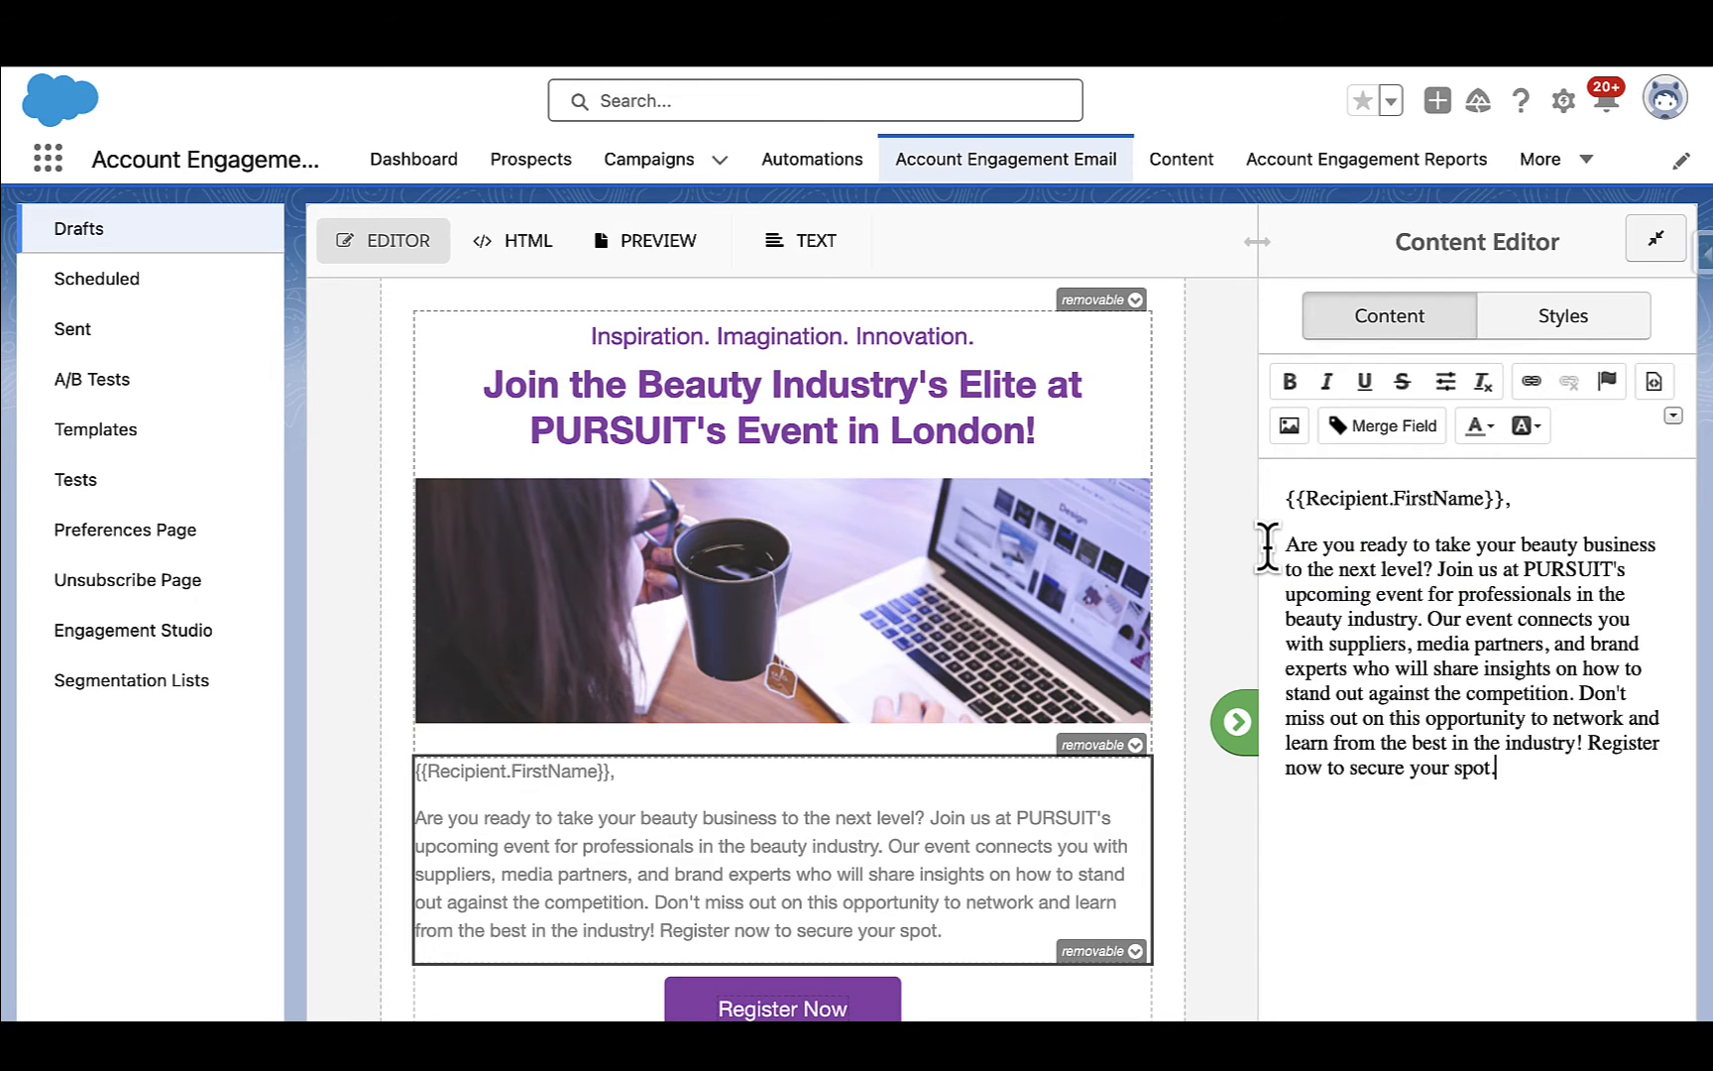
click(1653, 241)
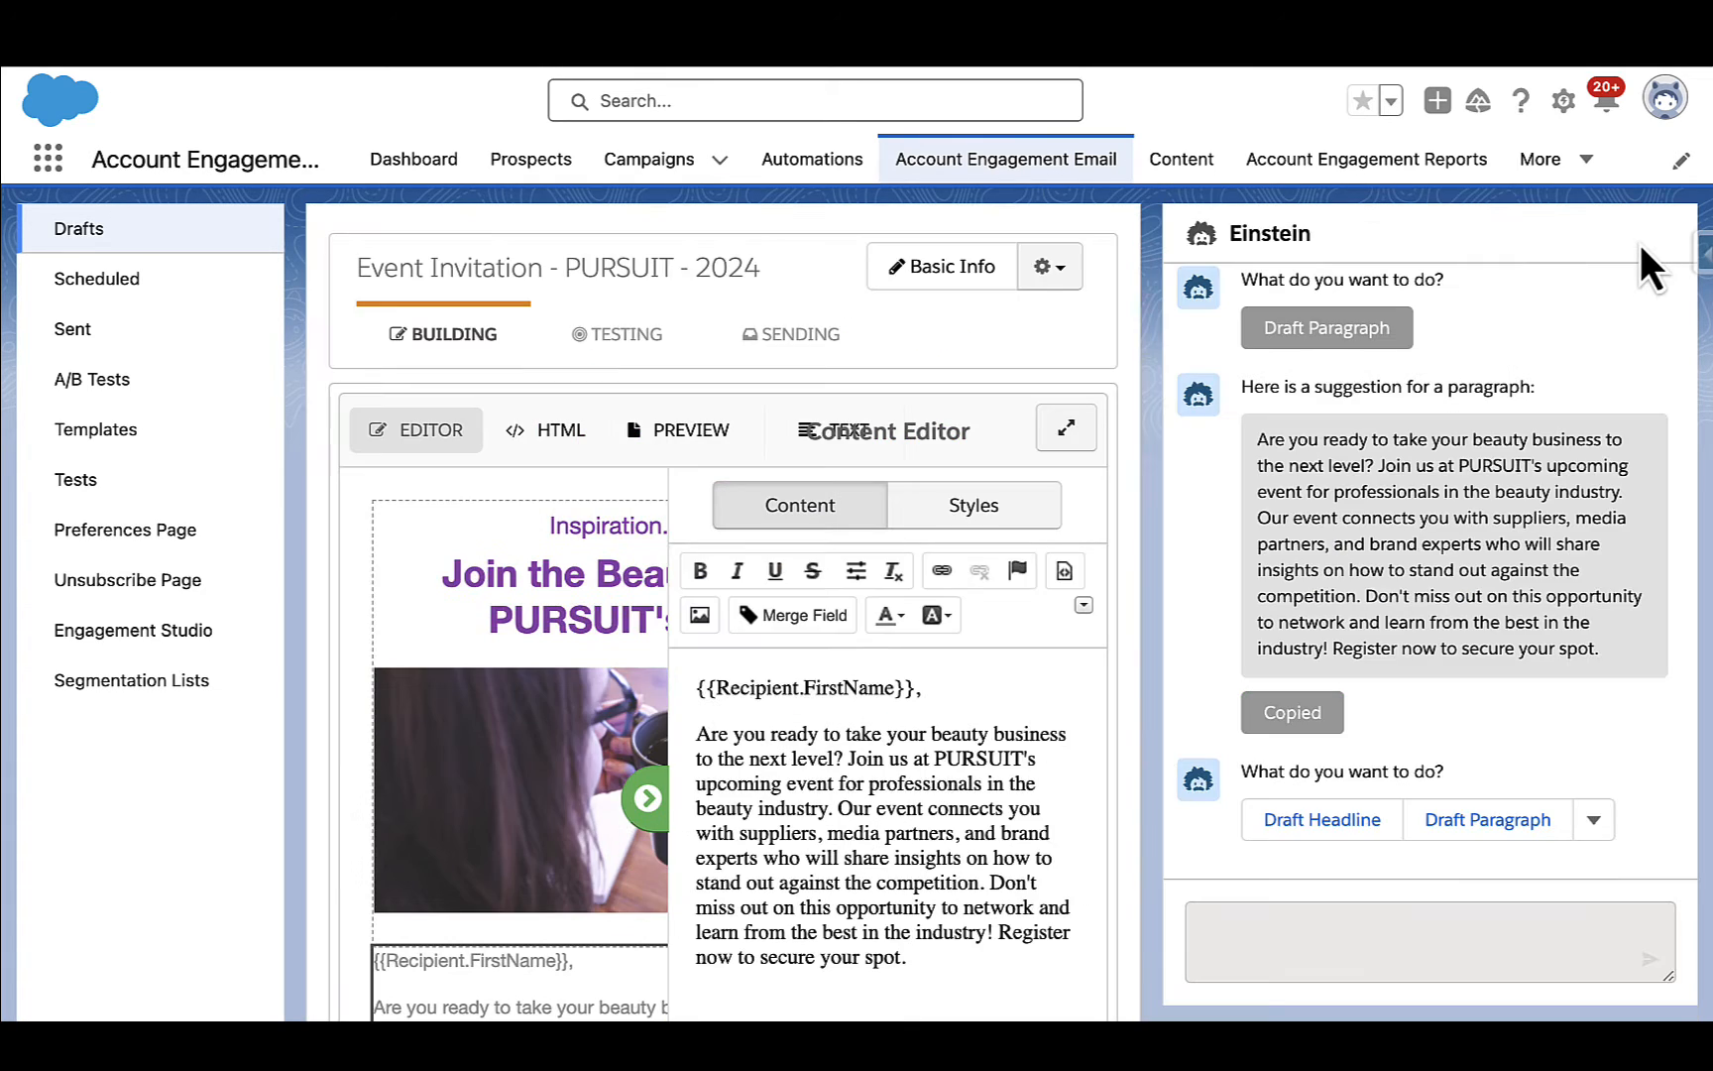
Have Einstein draft a subject line for the event invitation and copy the suggestion.
click(1593, 821)
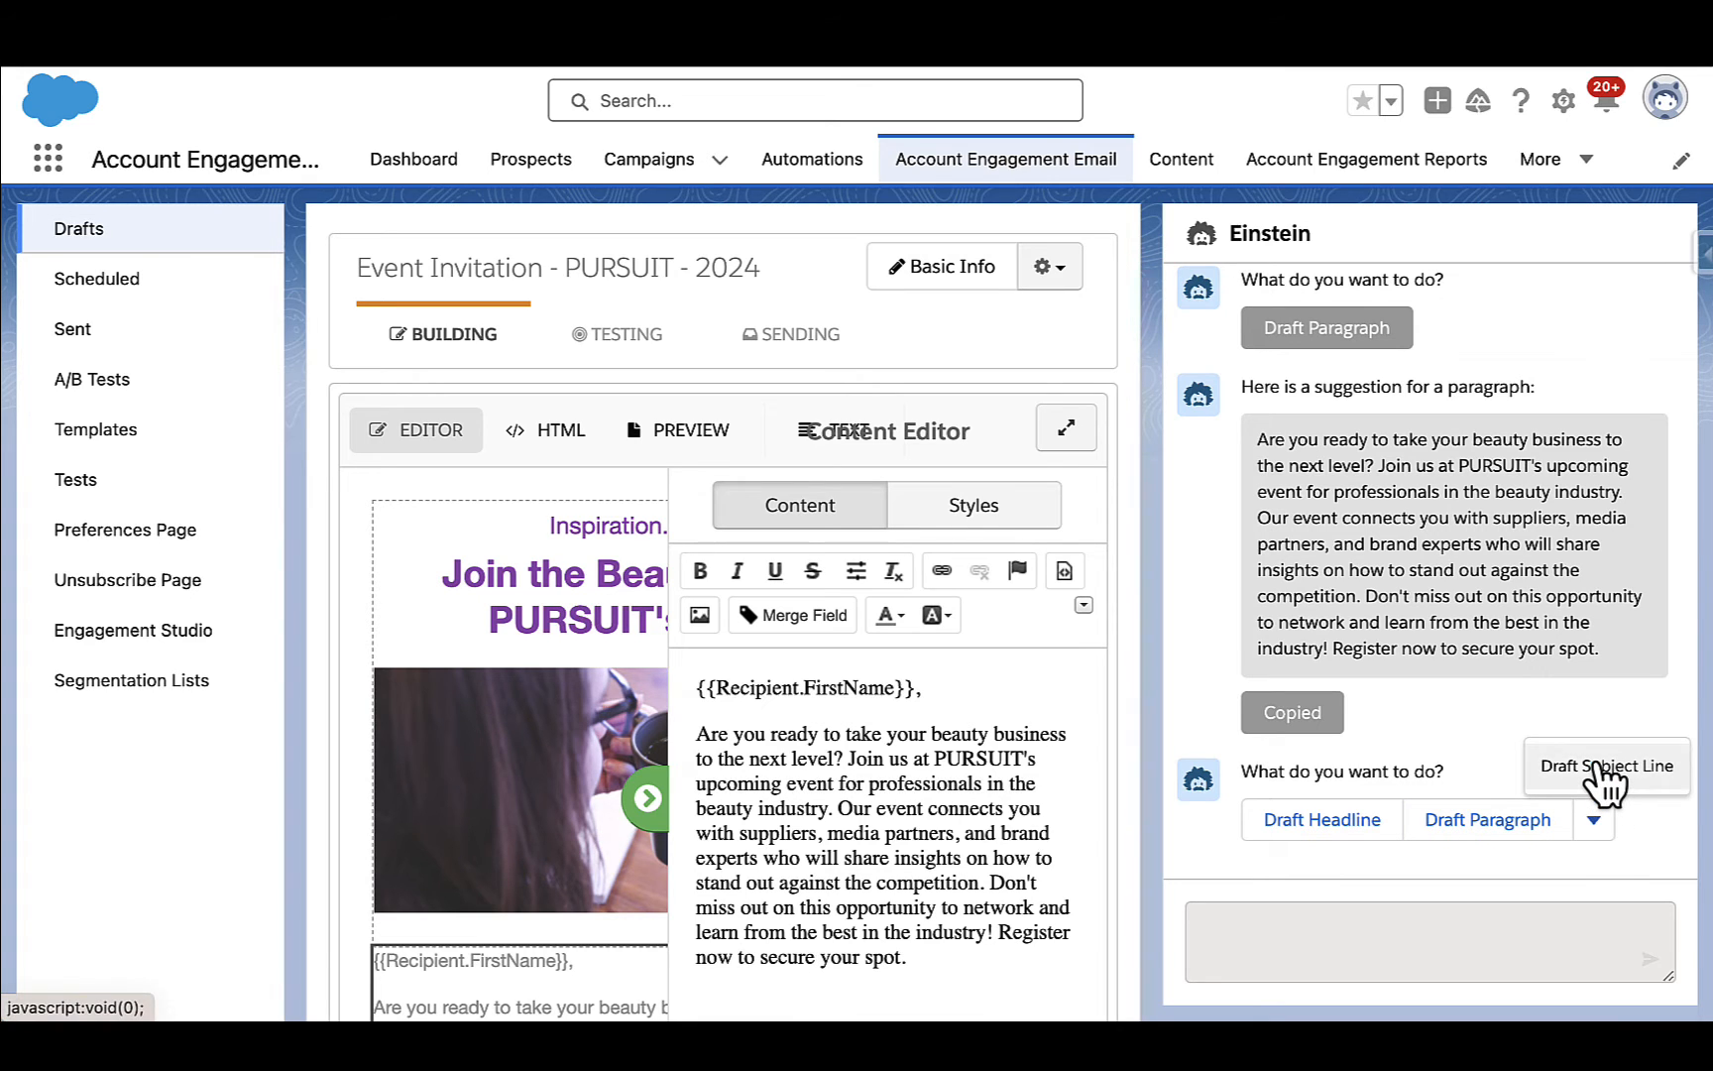
click(1603, 766)
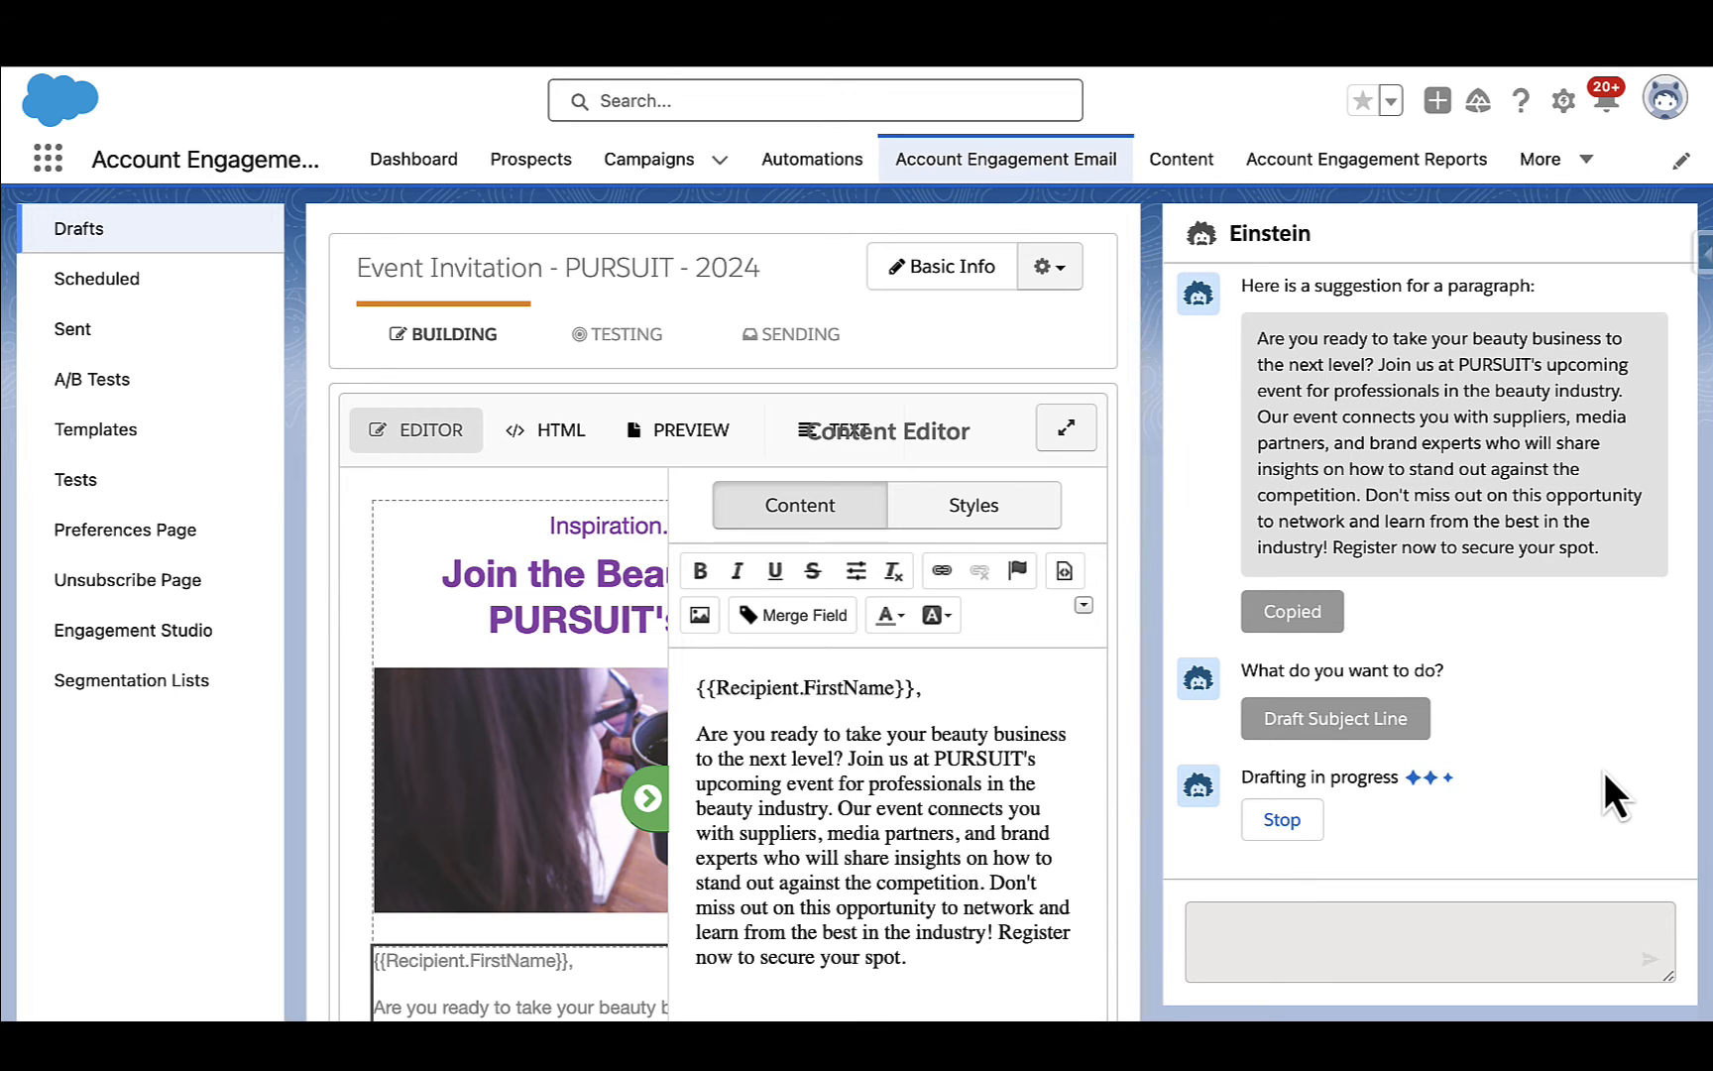
click(1378, 818)
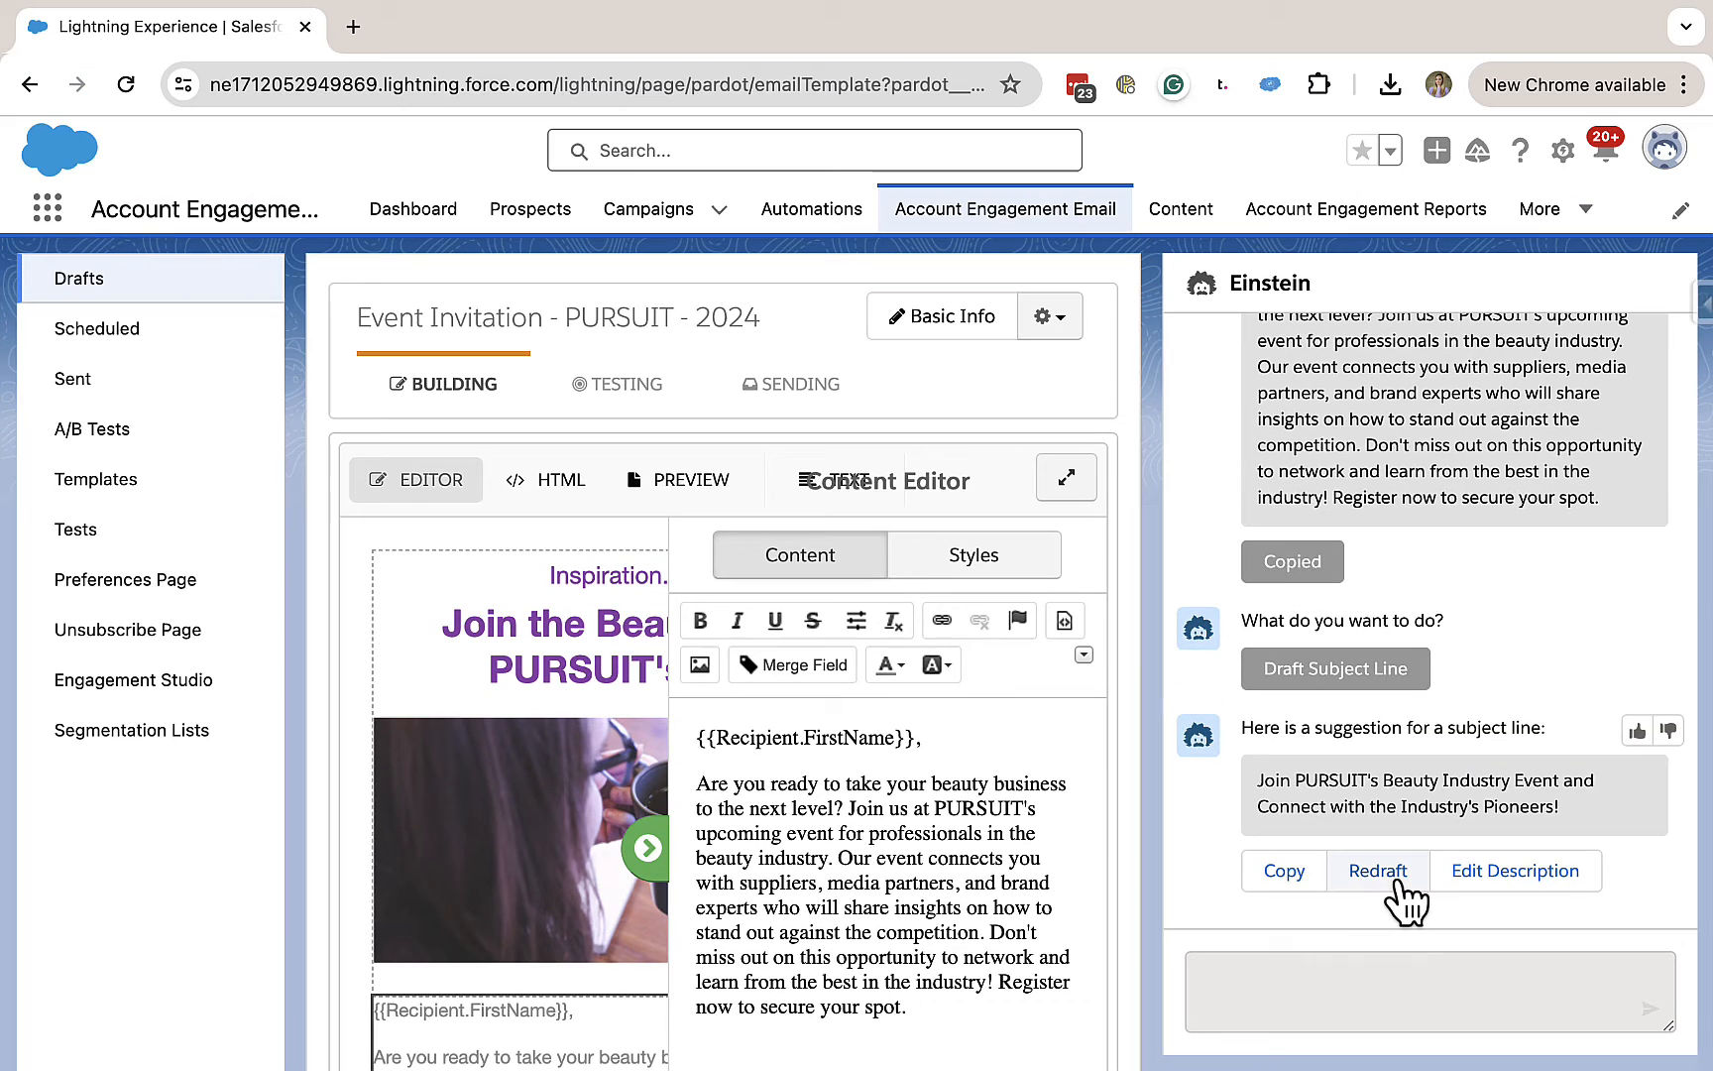
click(1296, 872)
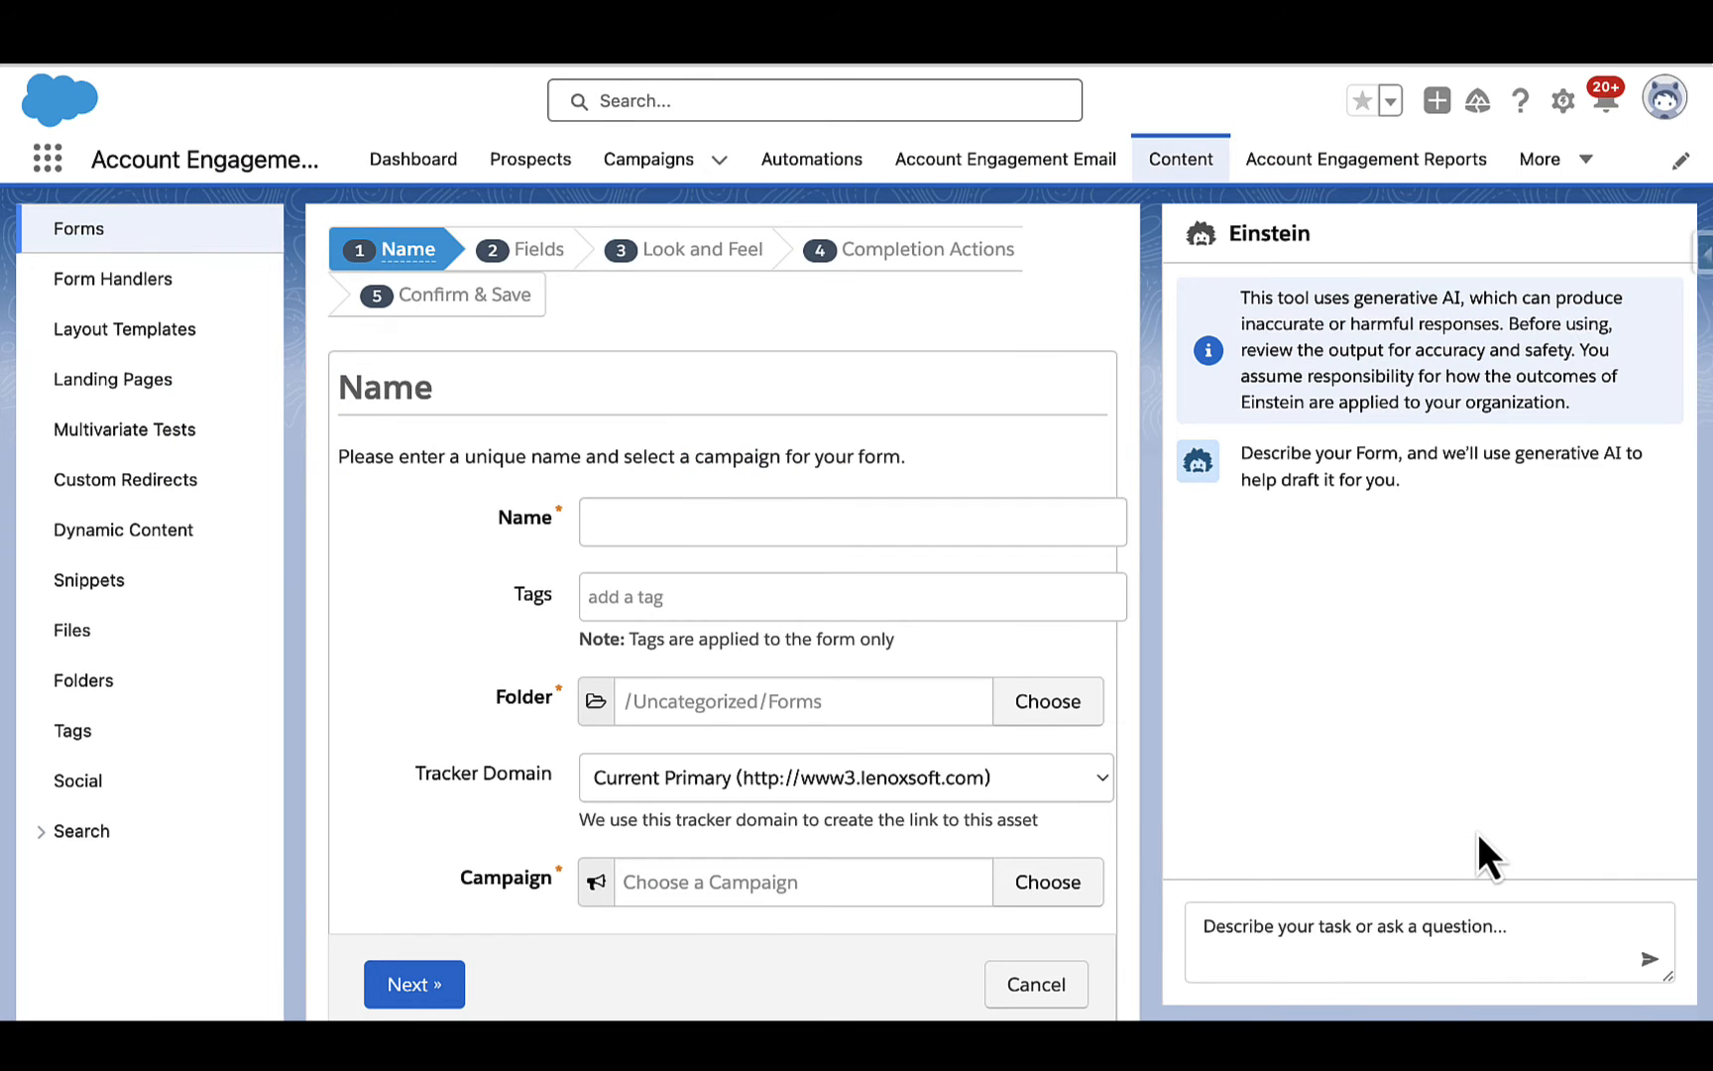
In the new form, submit the PURSUIT event description to Einstein with the instruction "Create a form for event registrations.".
click(1364, 916)
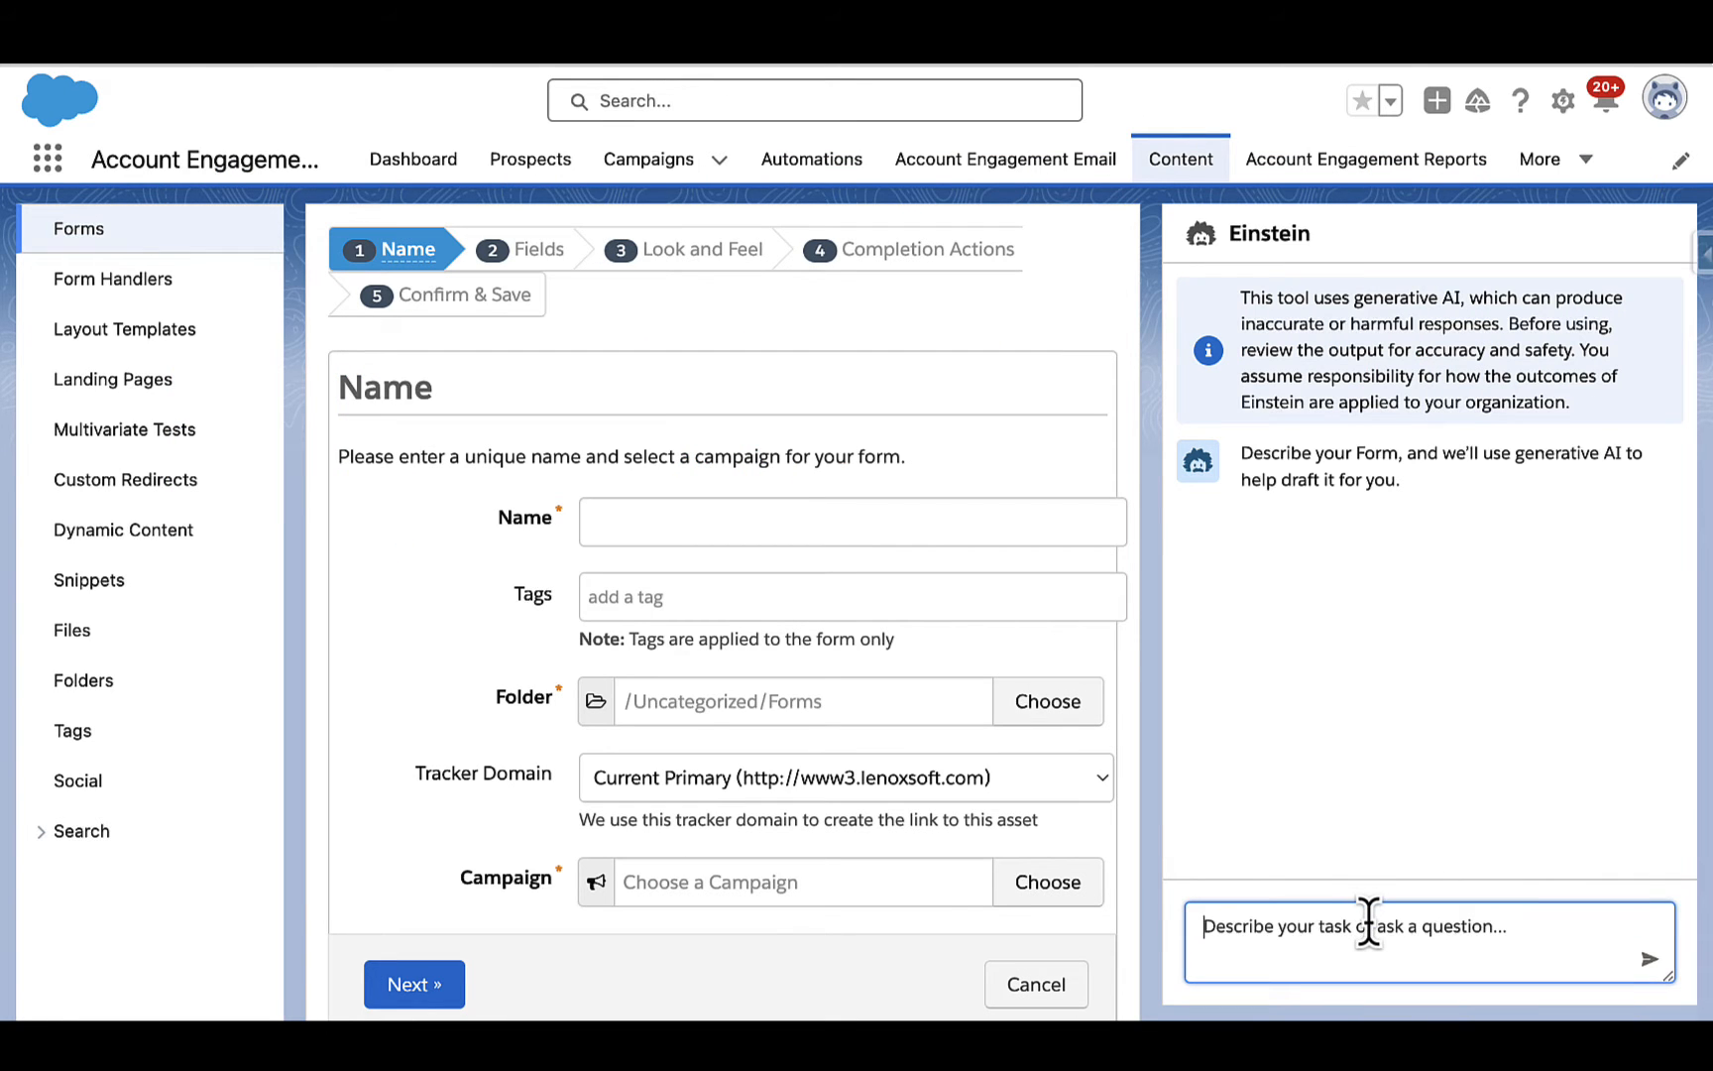
key(ctrl+v)
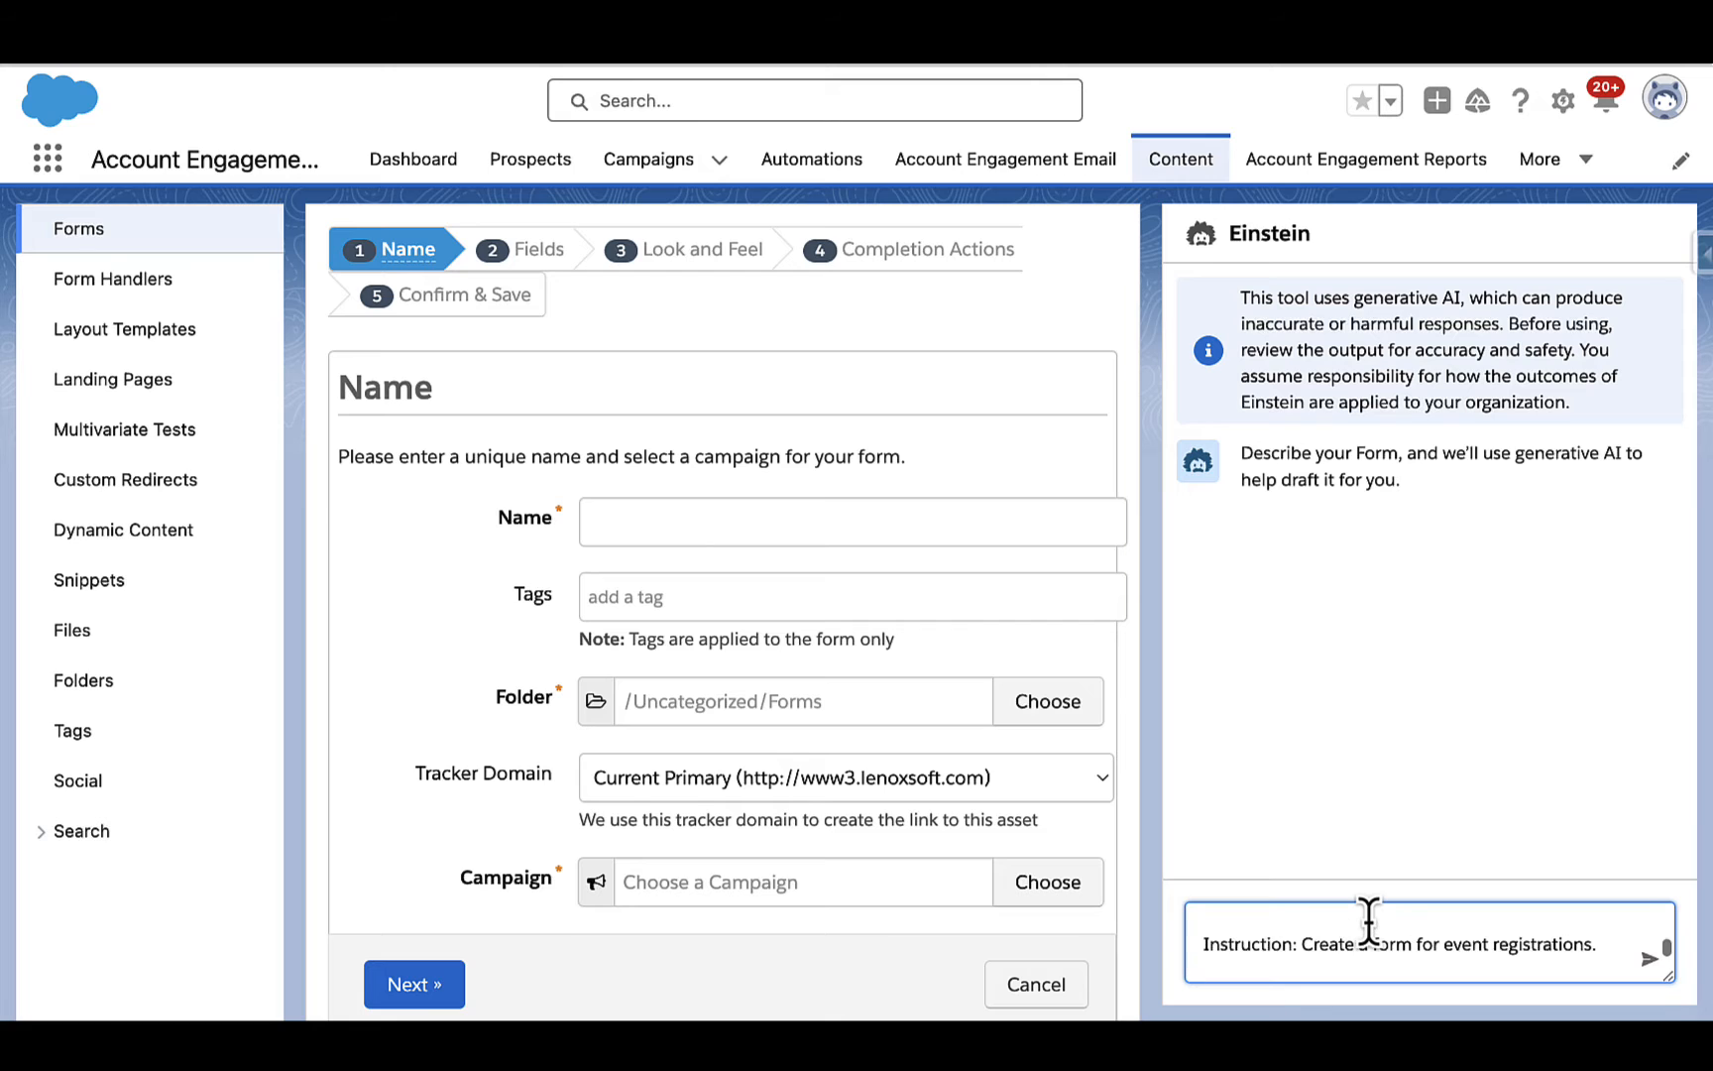
key(Return)
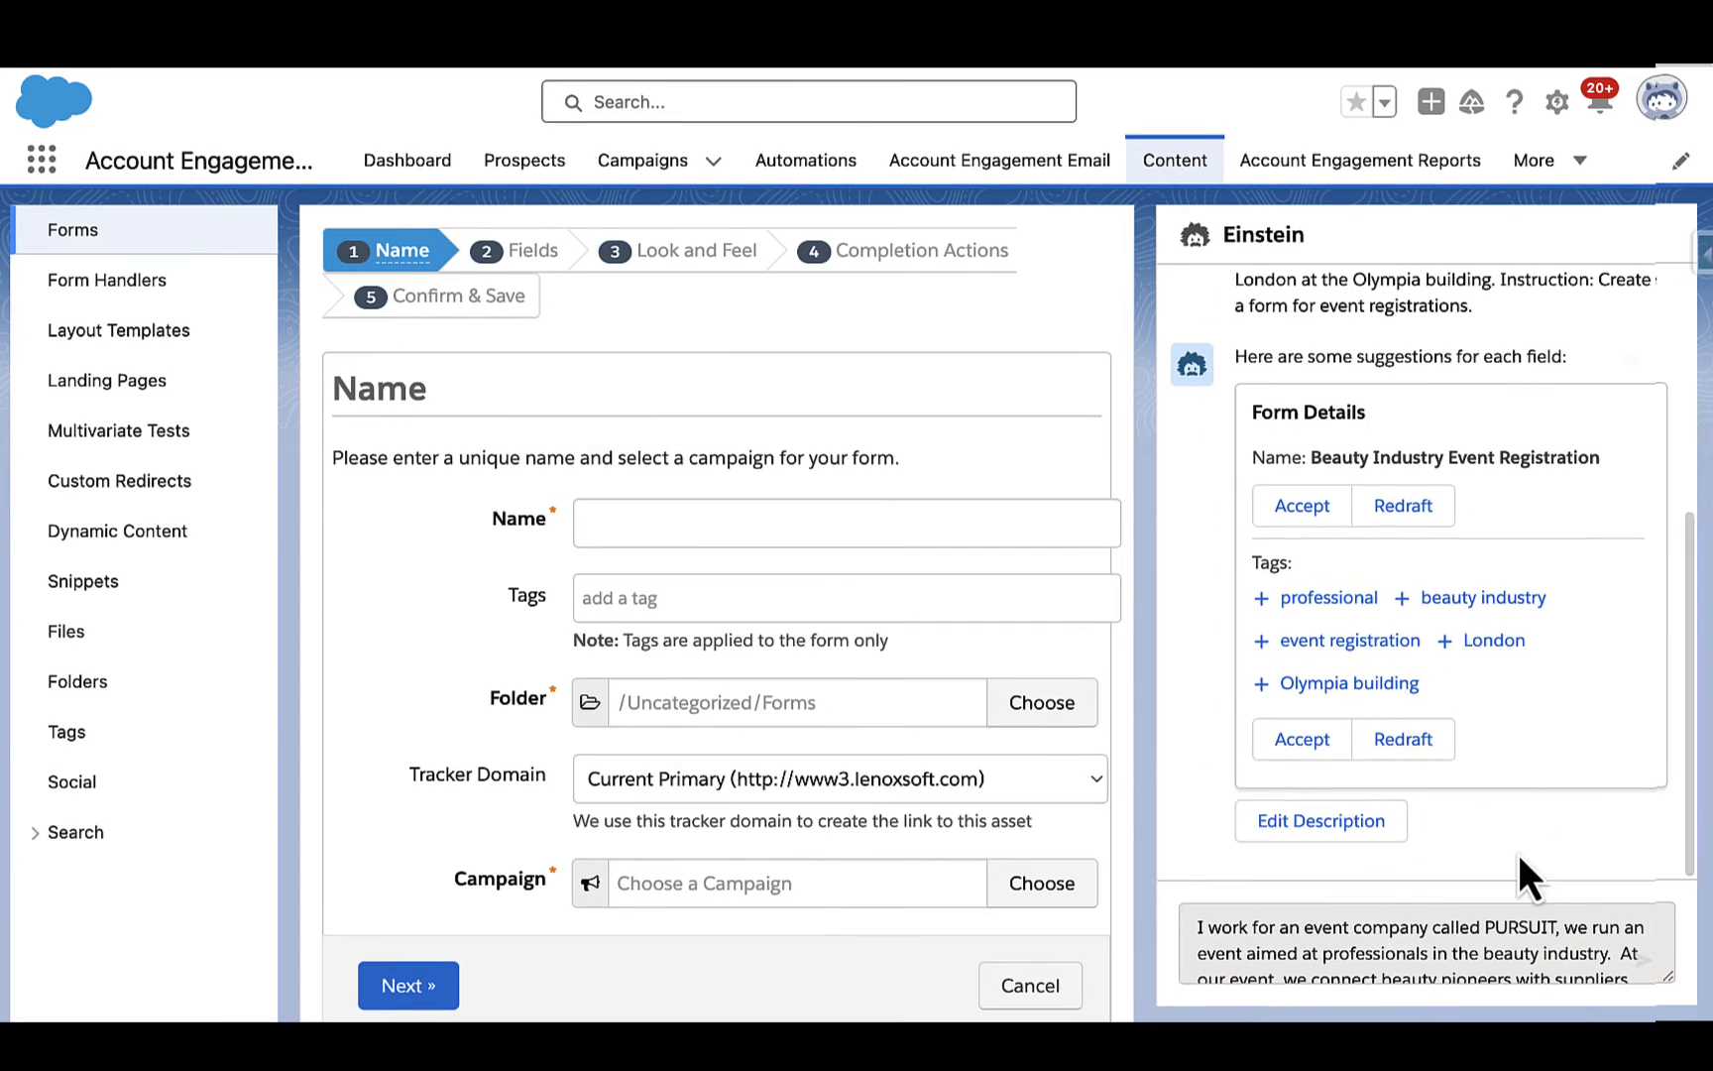
Accept the suggested form name "Beauty Industry Event Registration" and add the suggested tag "event registration".
click(1328, 510)
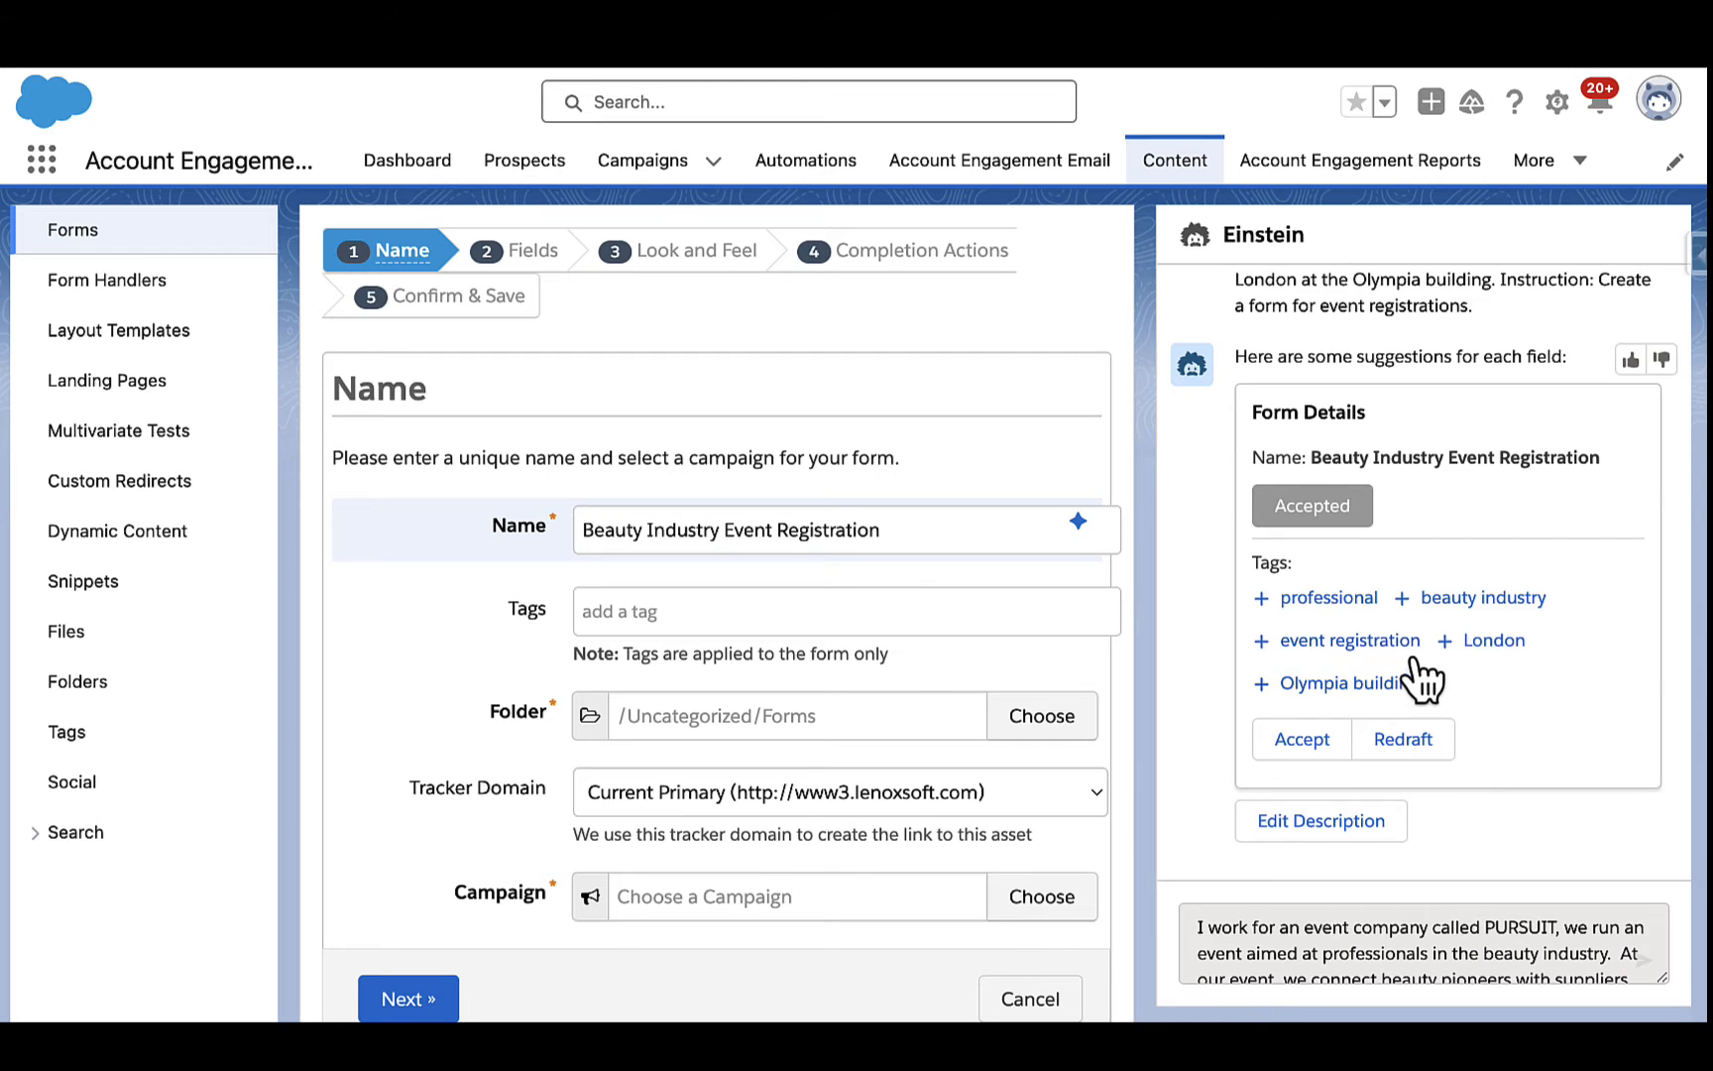
click(1328, 641)
scroll(1463, 668, down, 2)
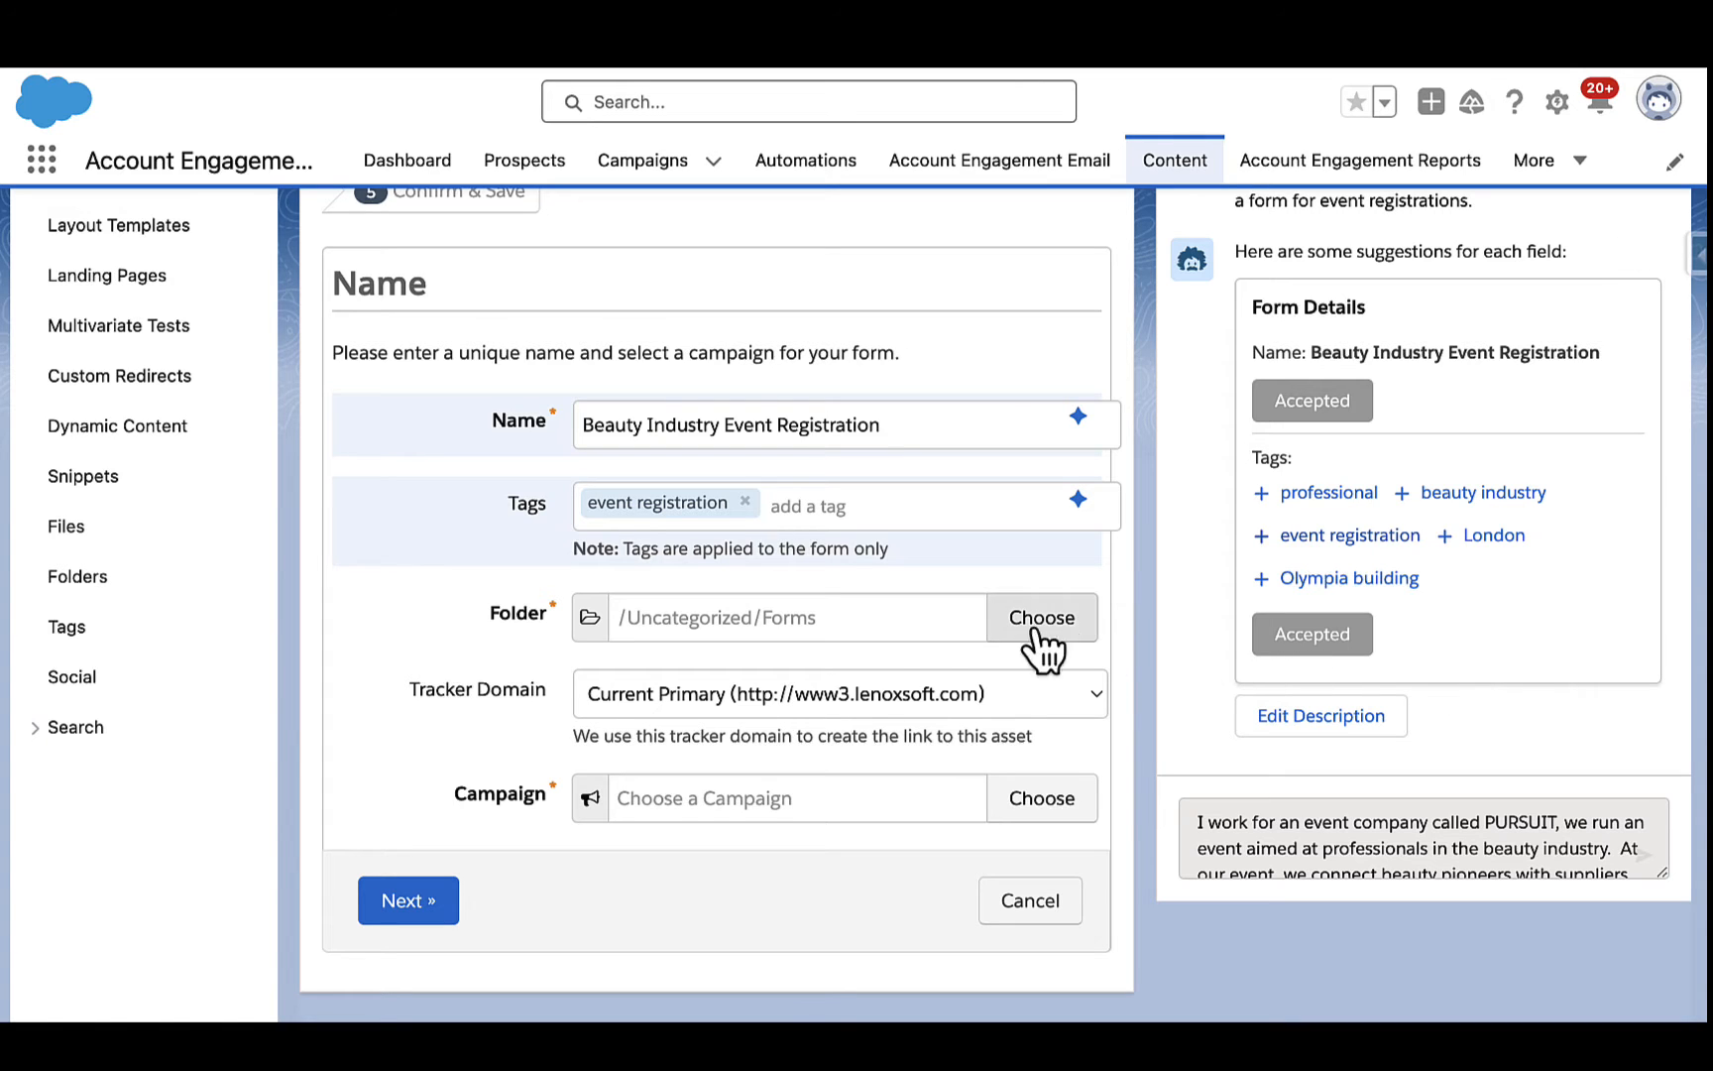
Set the form's campaign to 2024_PURSUIT_Event.
click(1046, 805)
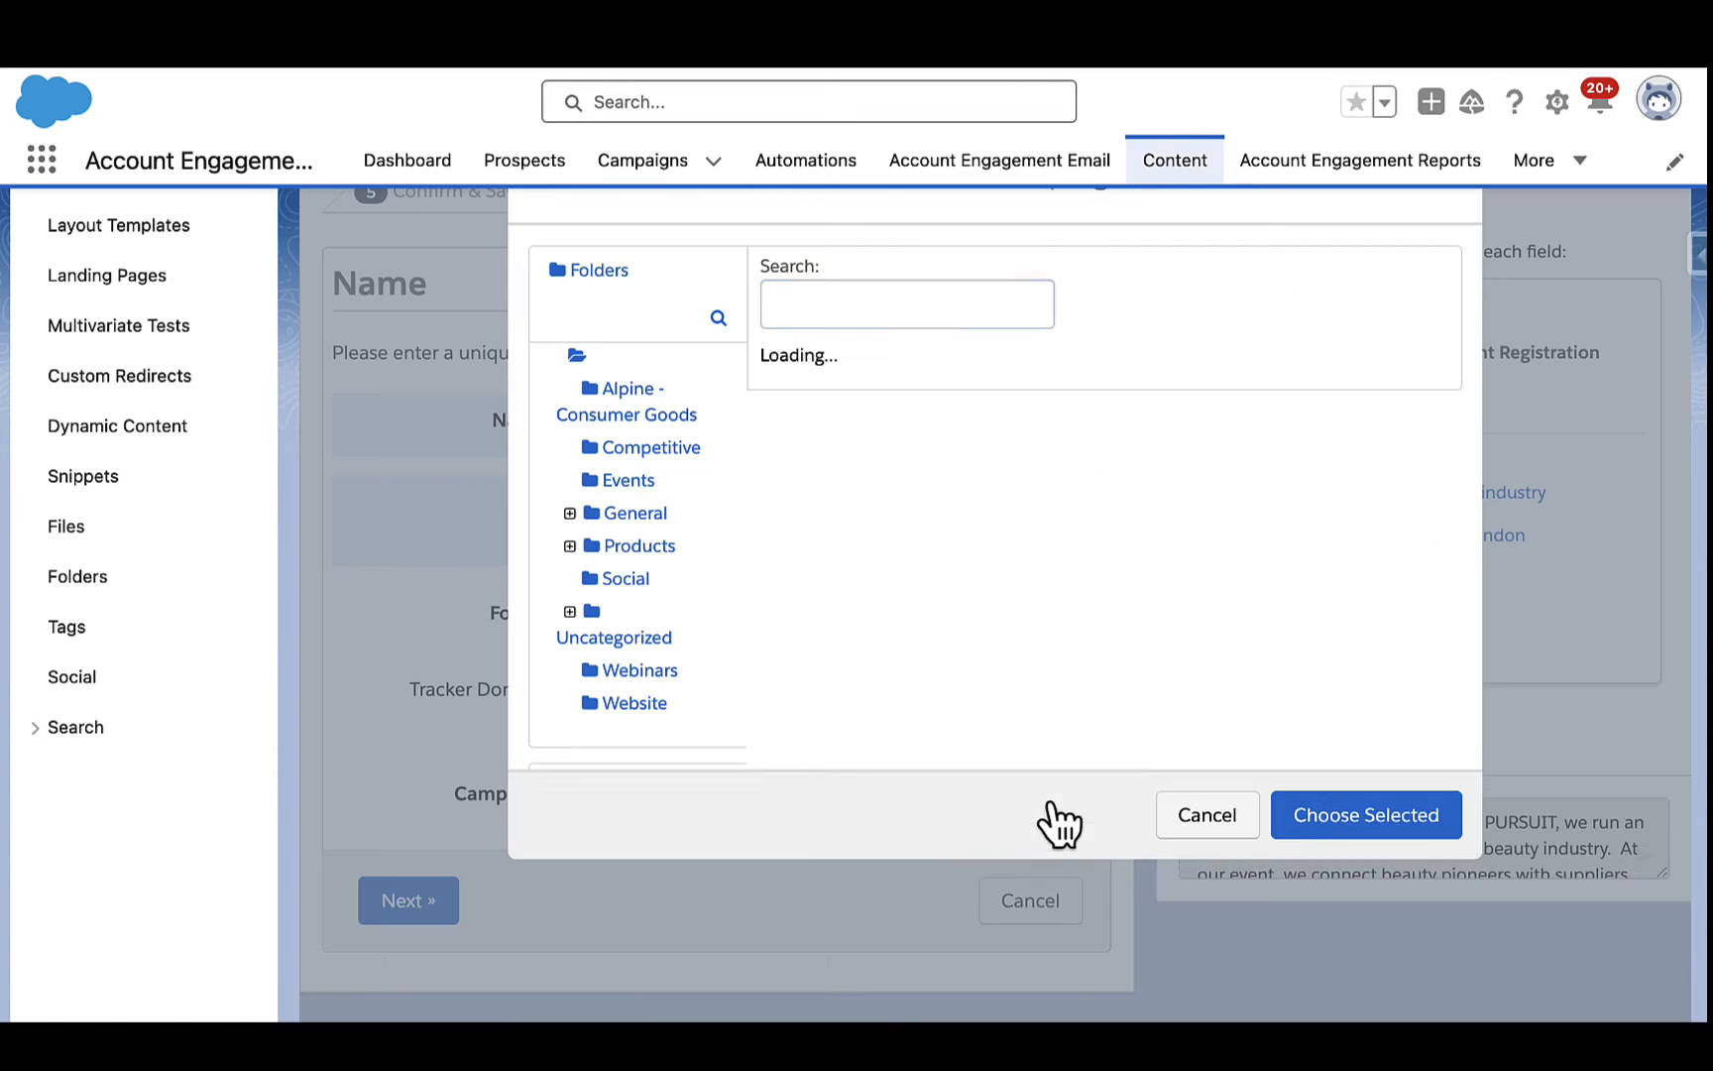
click(1078, 383)
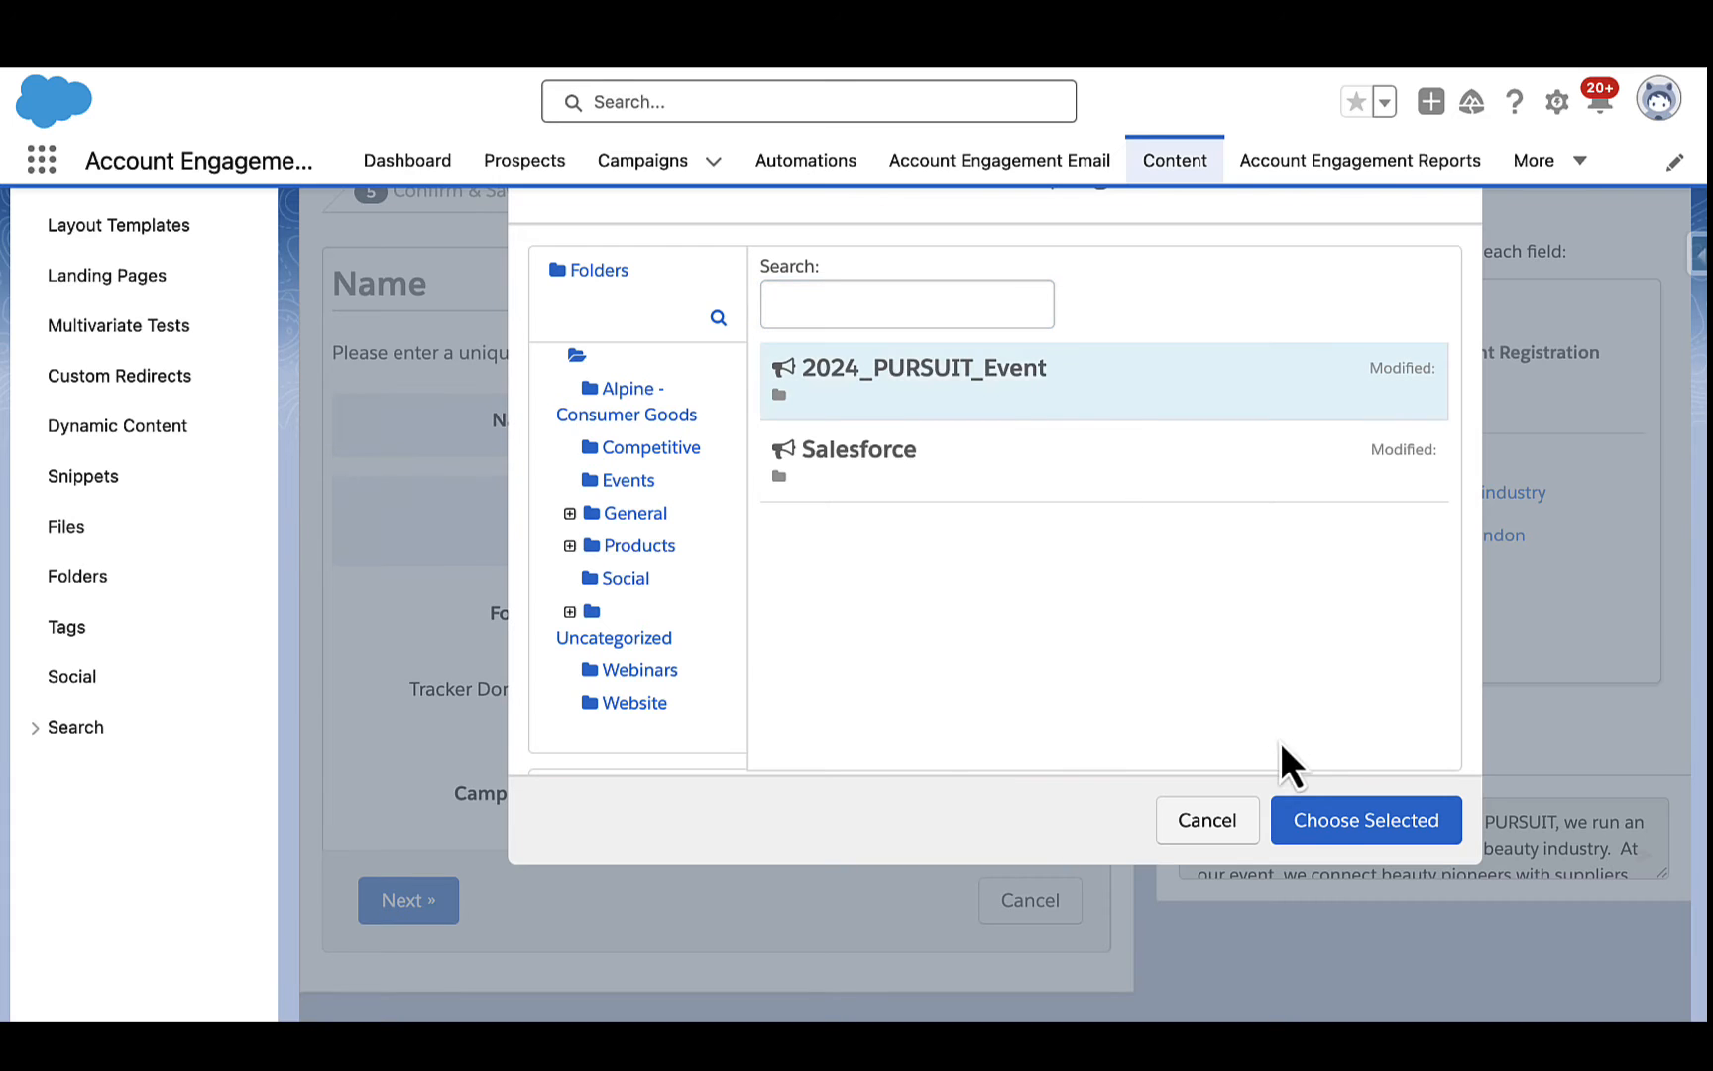
click(1334, 828)
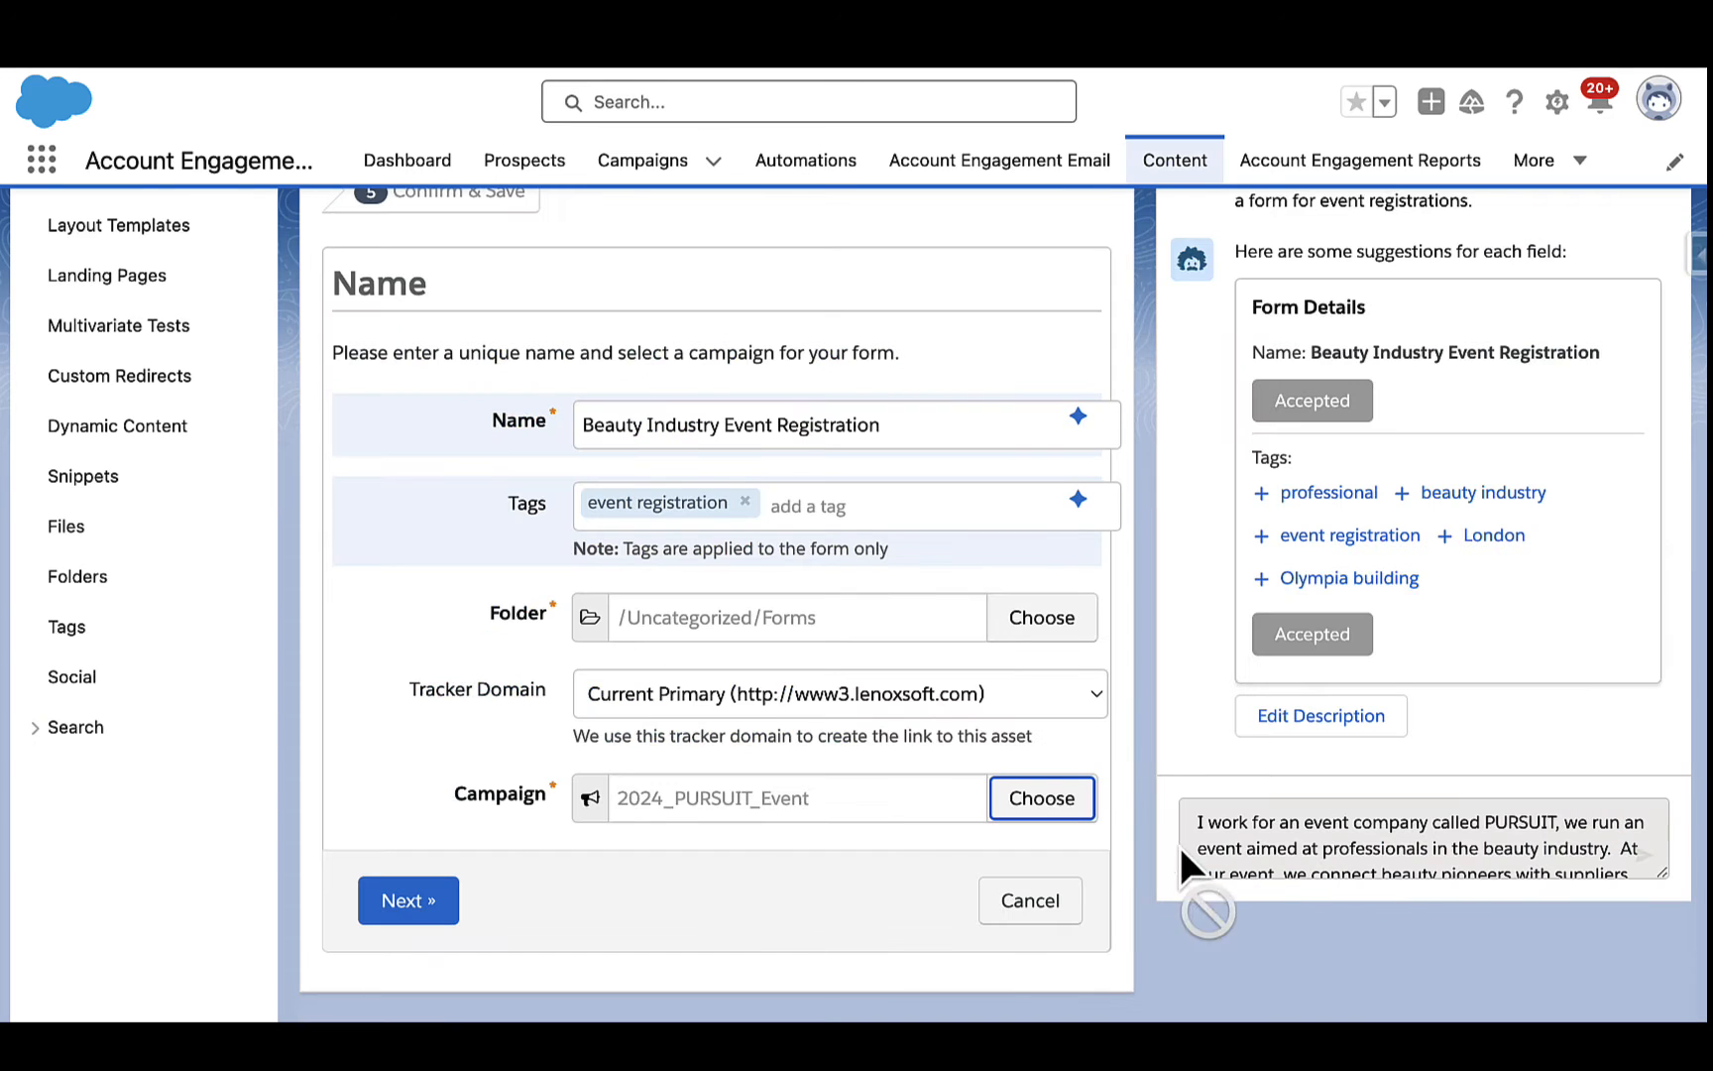
Keep the default First Name, Last Name, Company and Email form fields and continue to the Look and Feel stage.
click(441, 902)
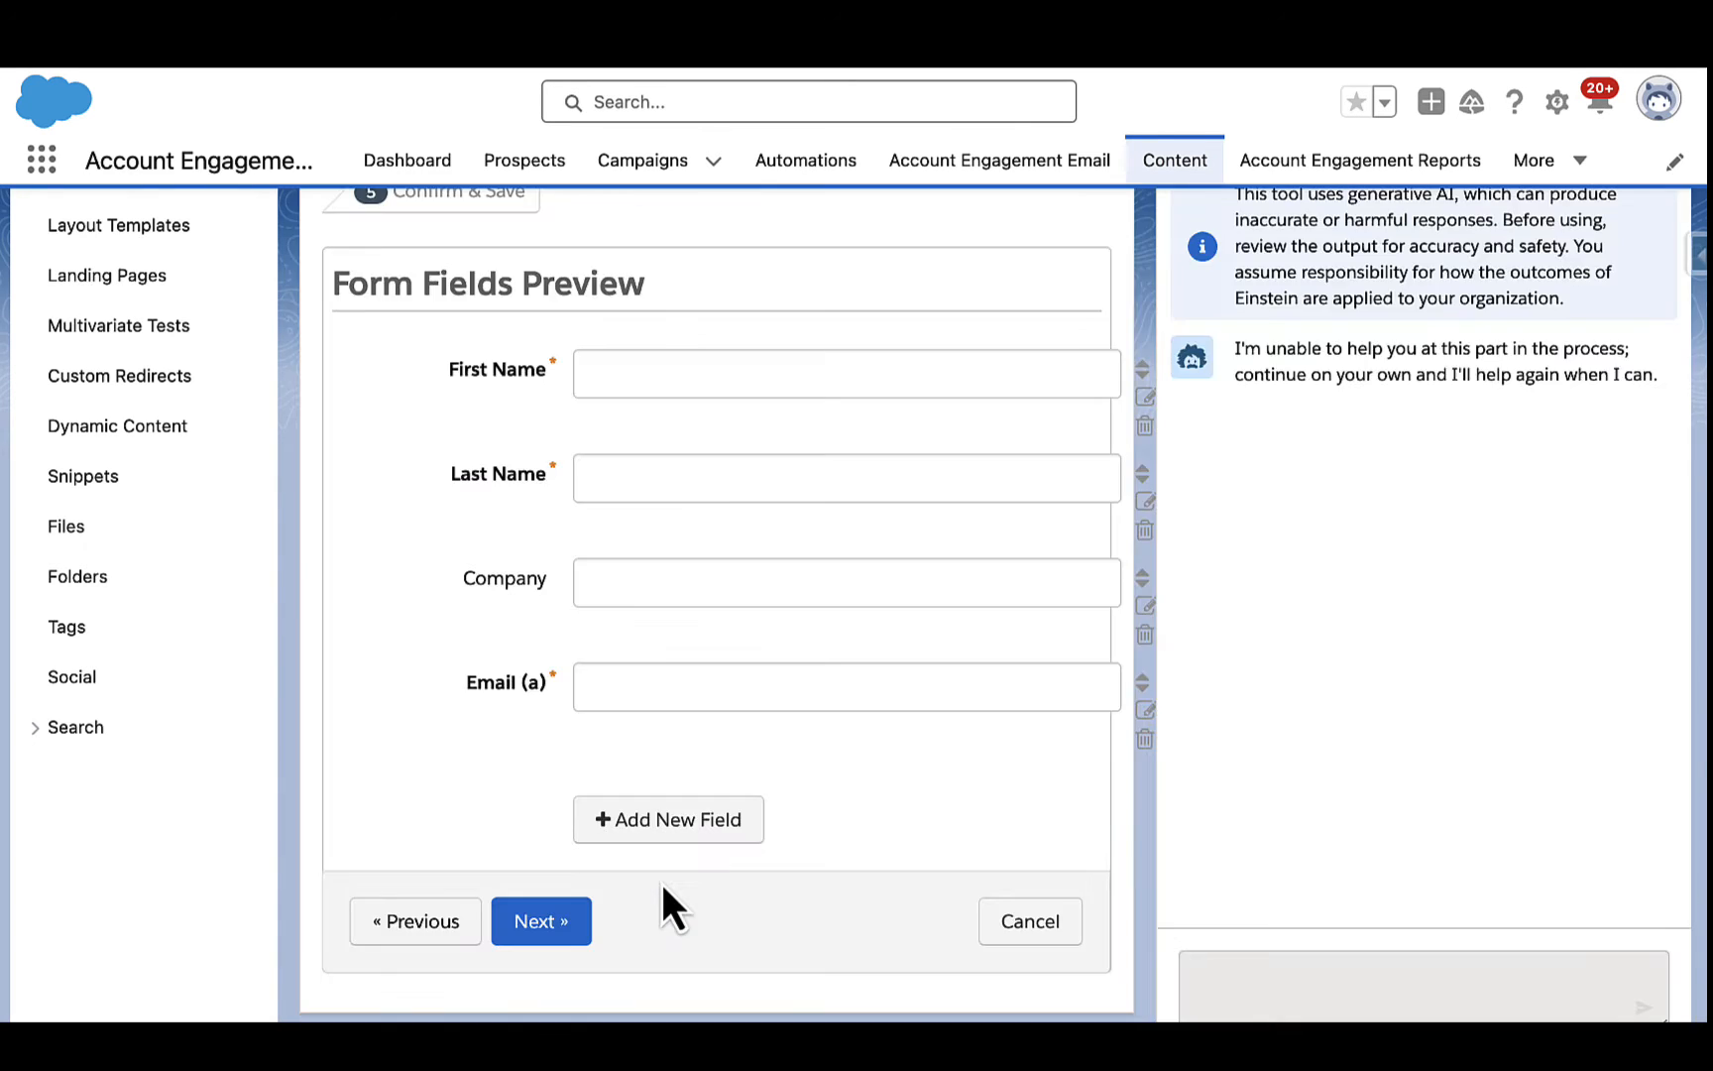
key(ctrl+minus)
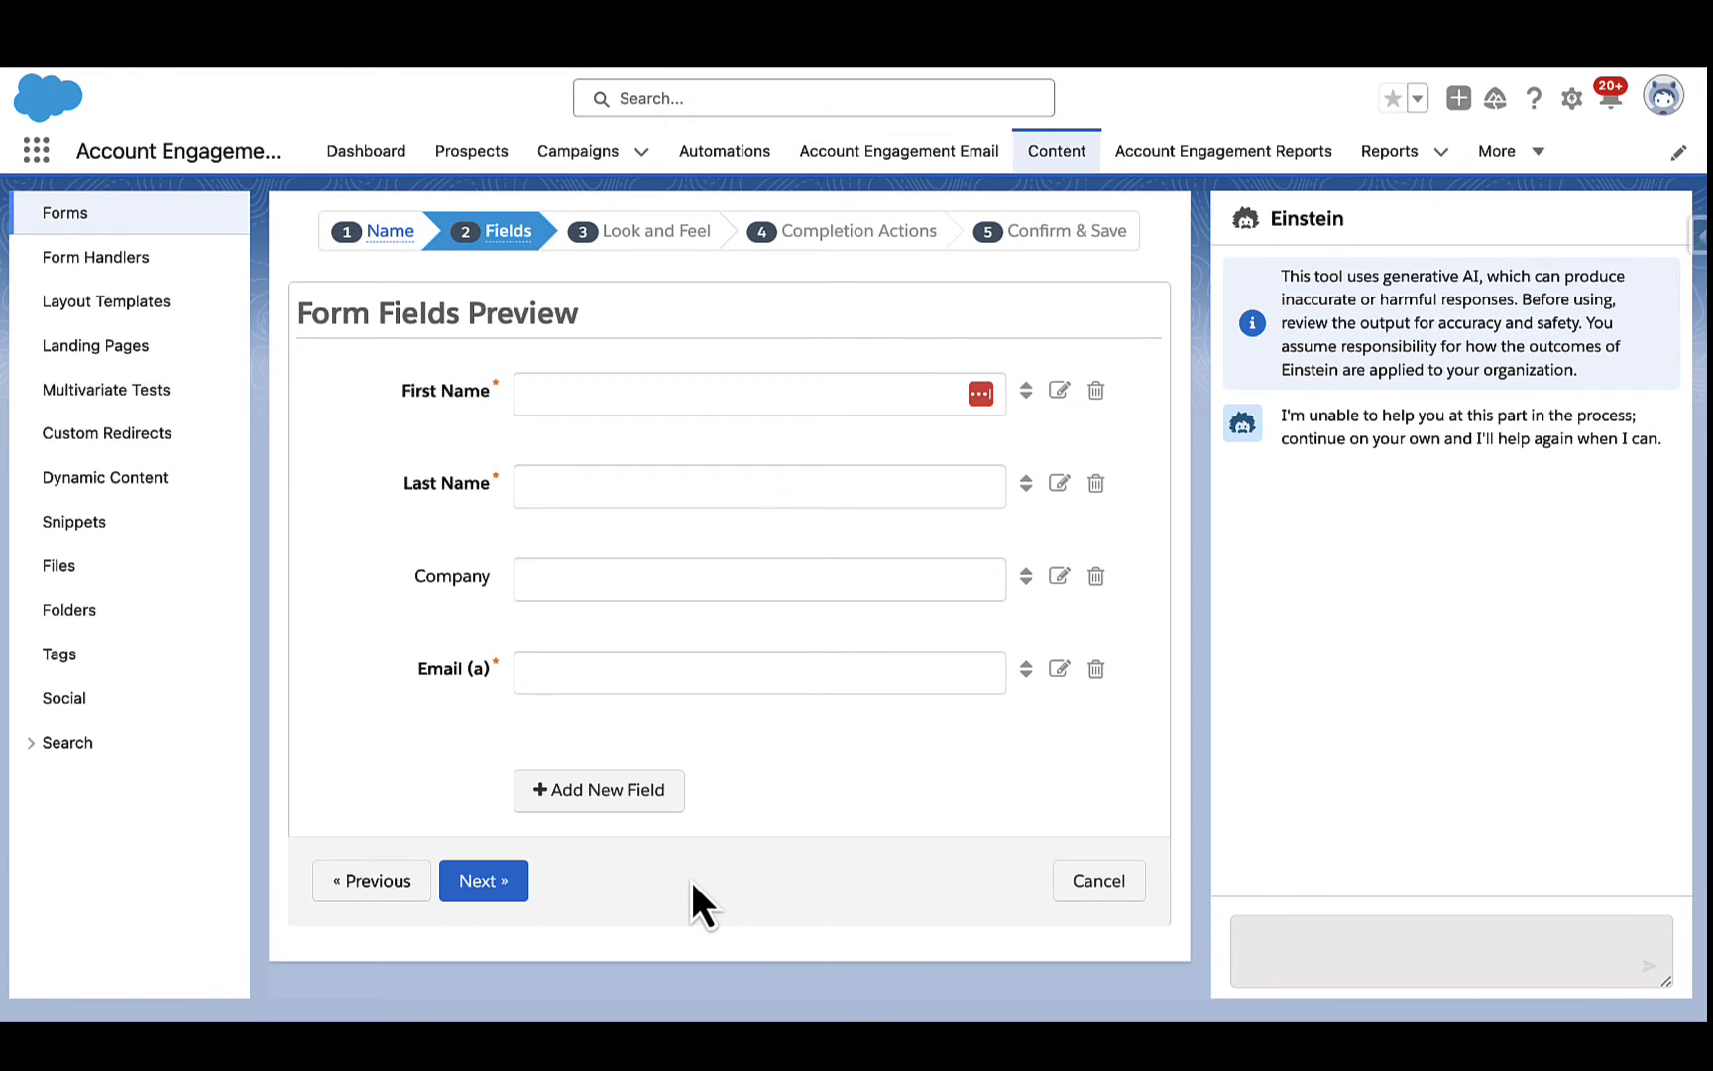
click(496, 880)
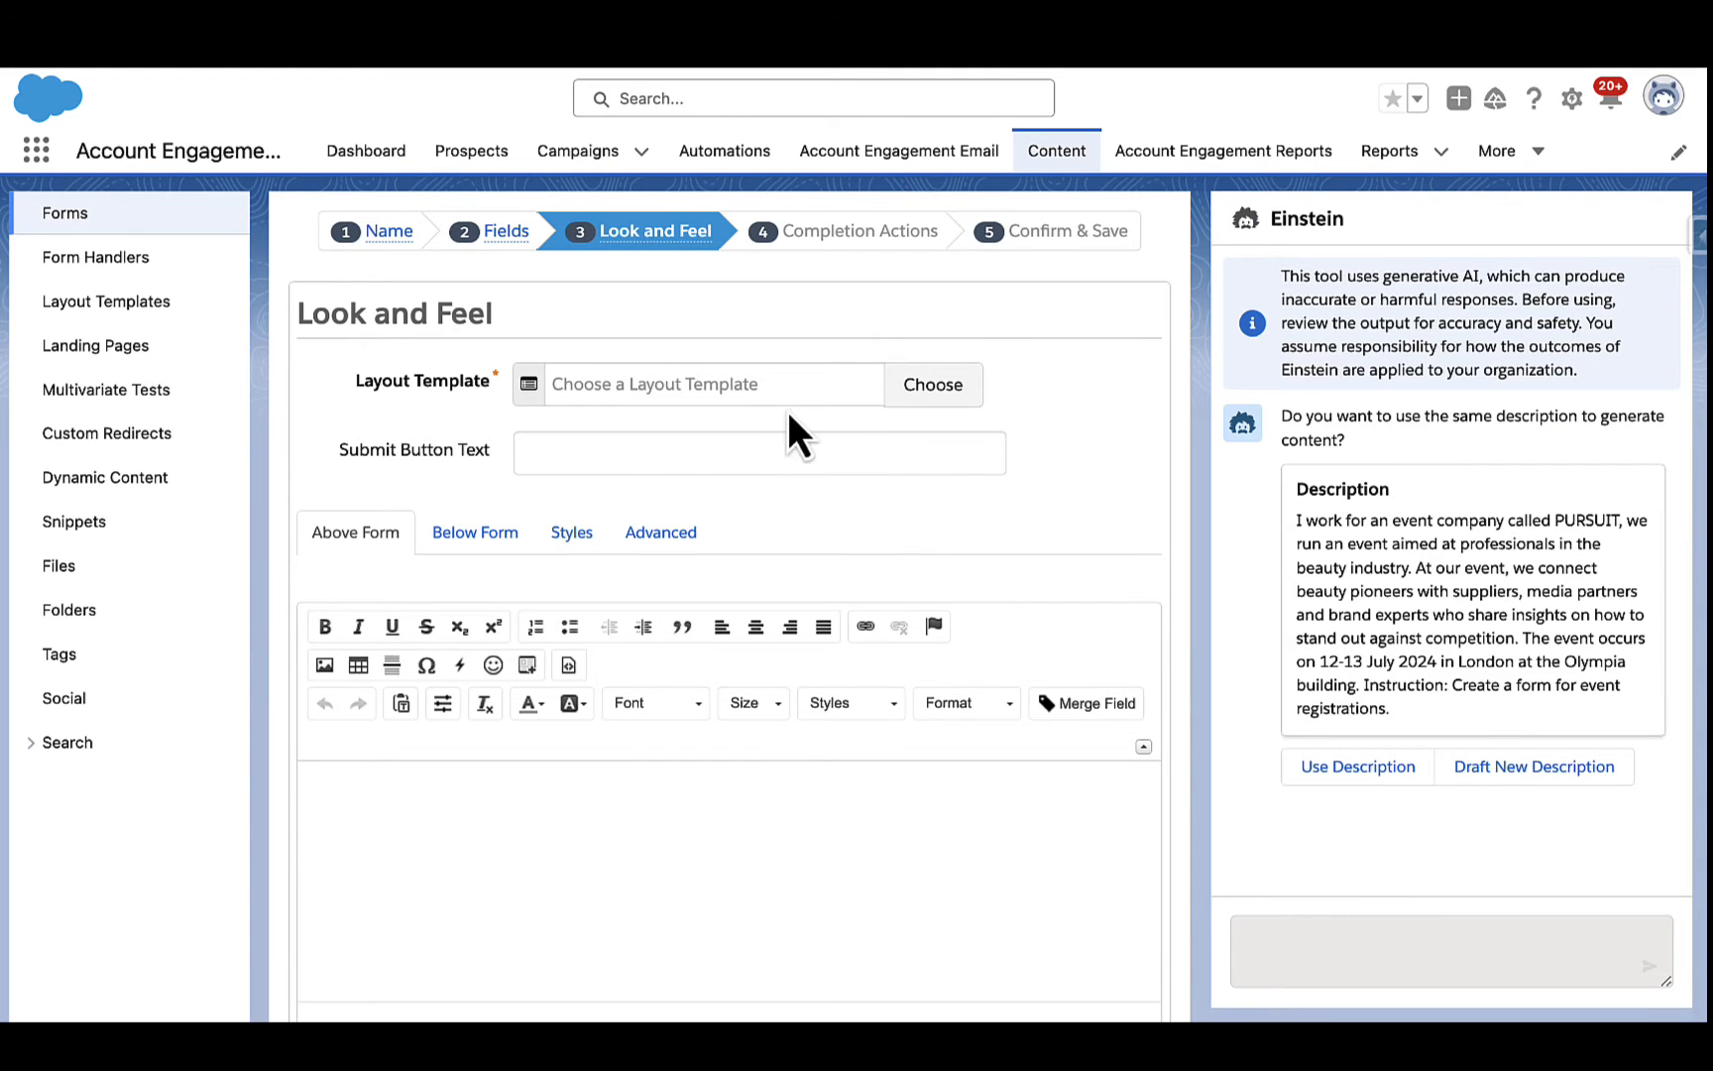
Choose the Standard Form layout template for the form.
click(710, 389)
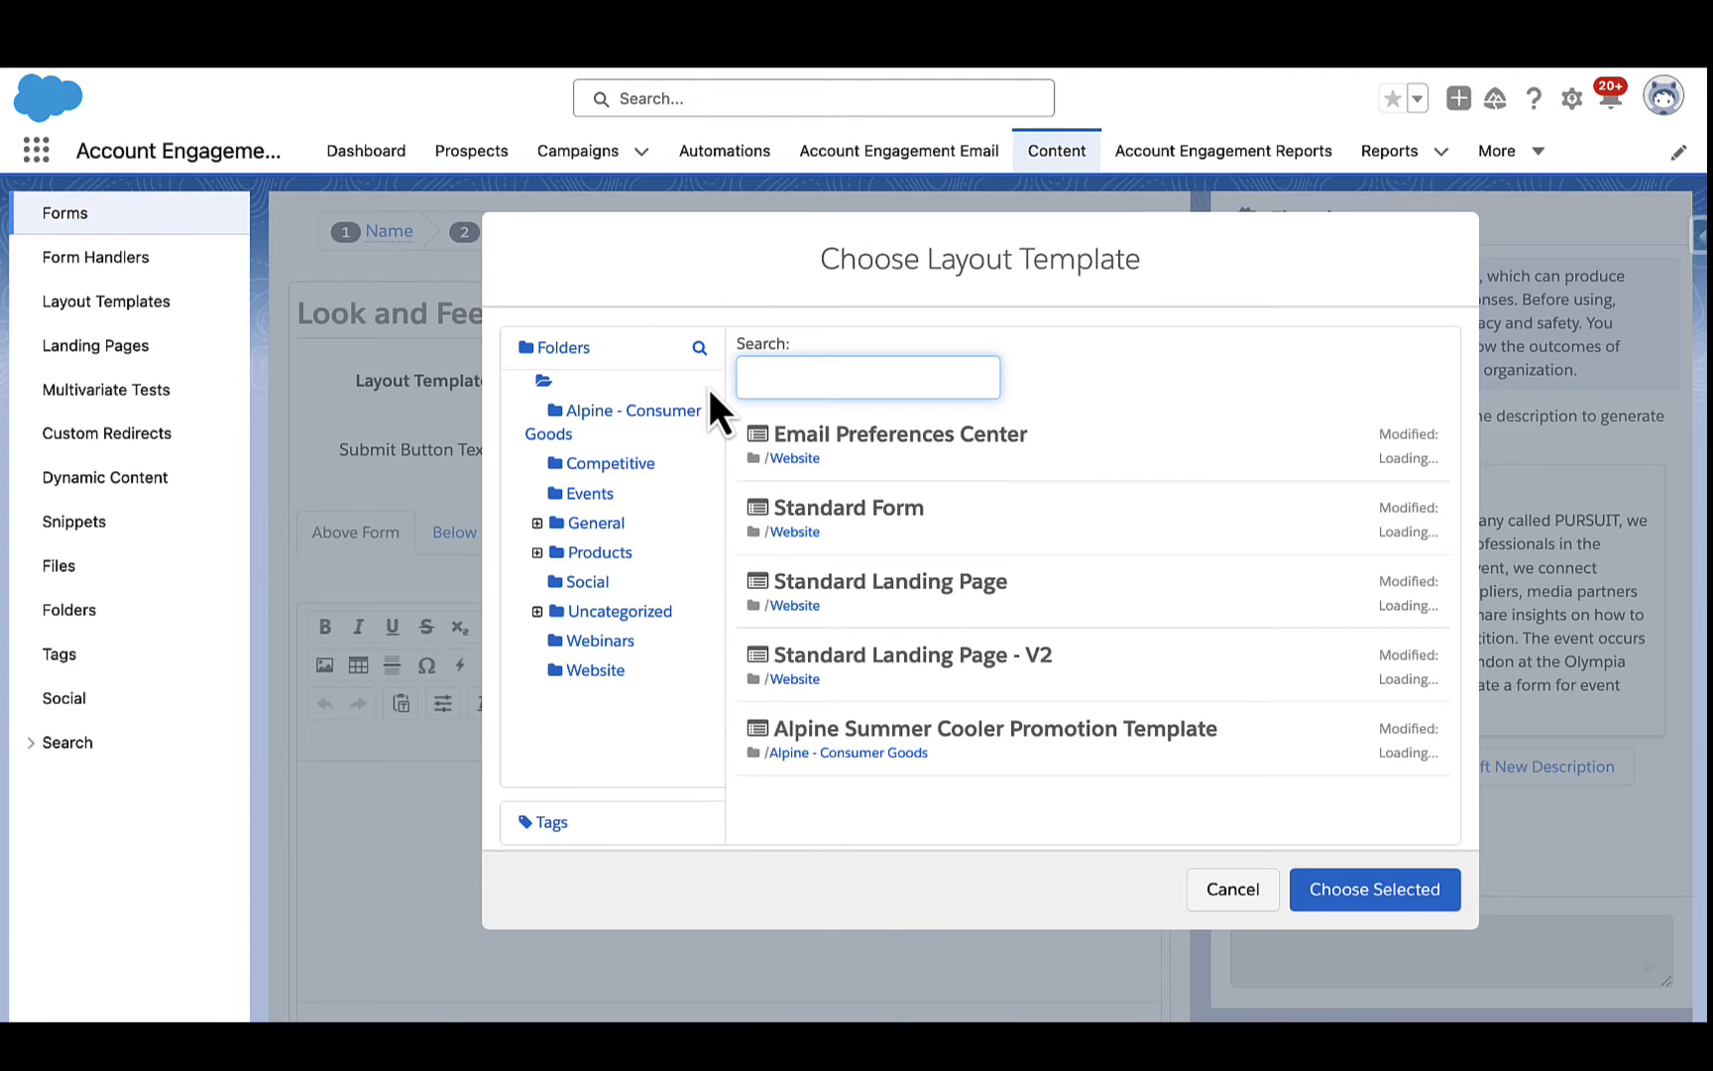
click(1071, 540)
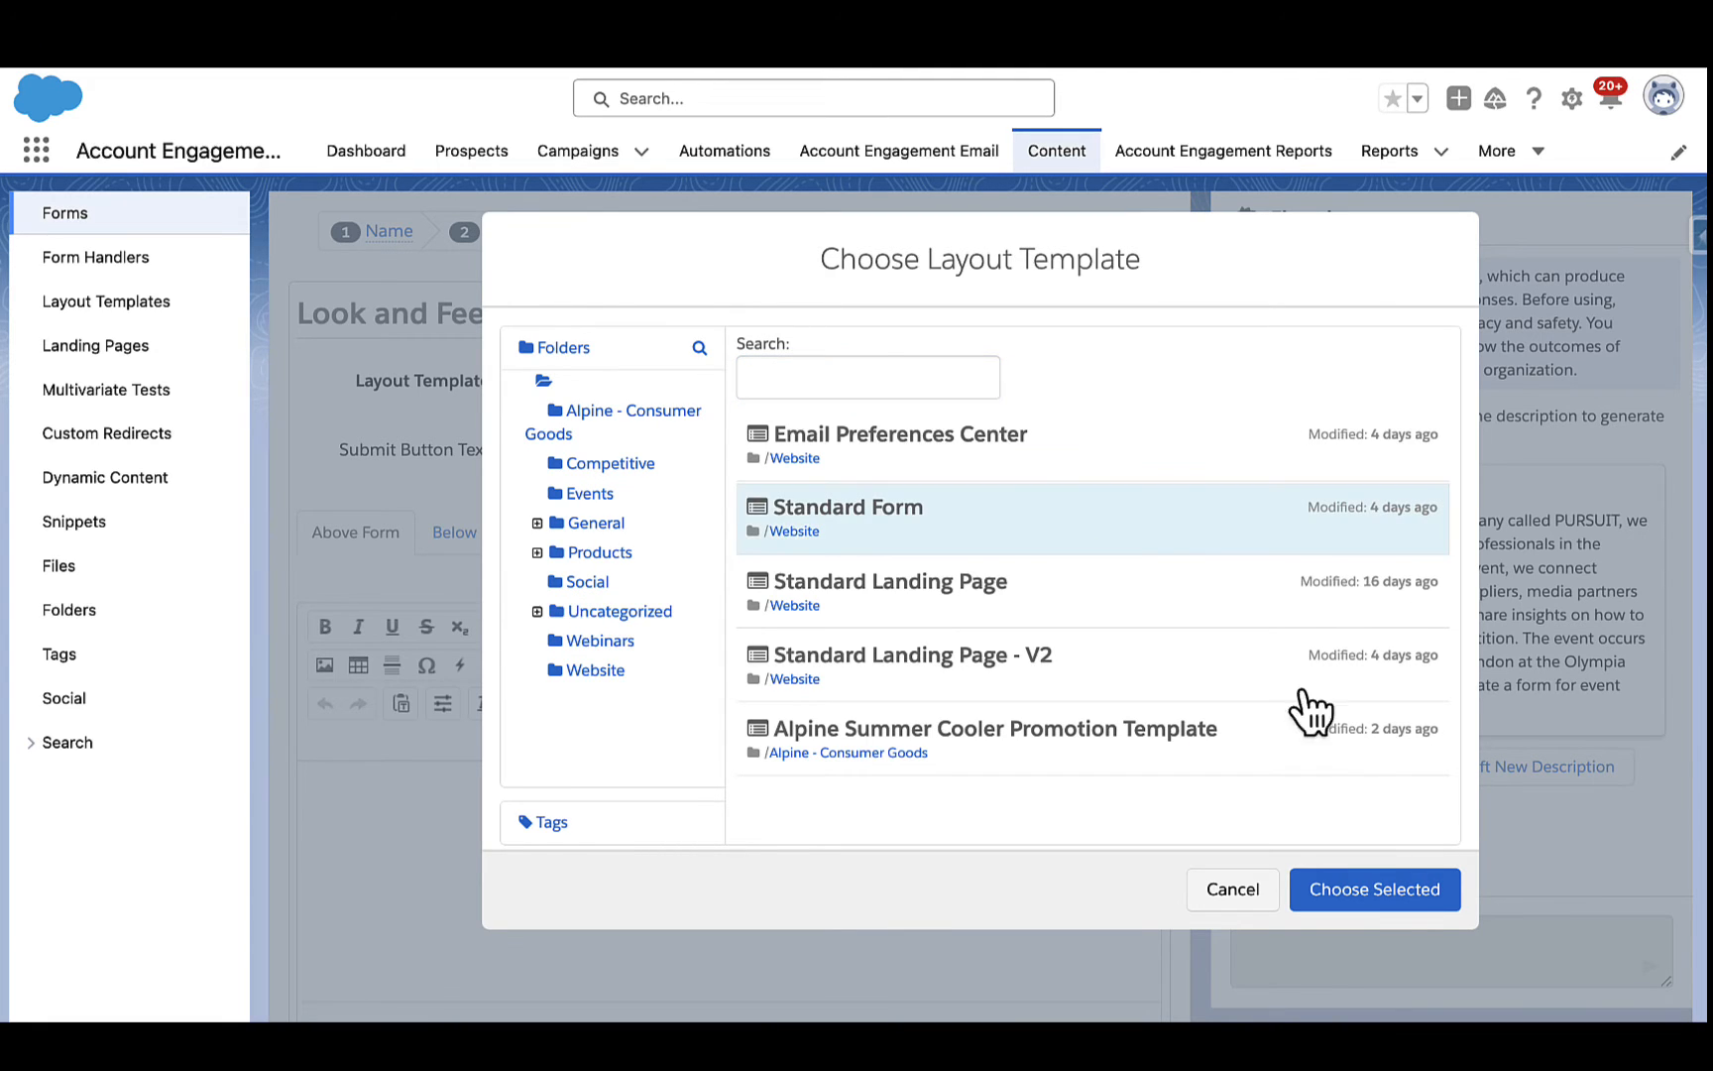
click(1393, 897)
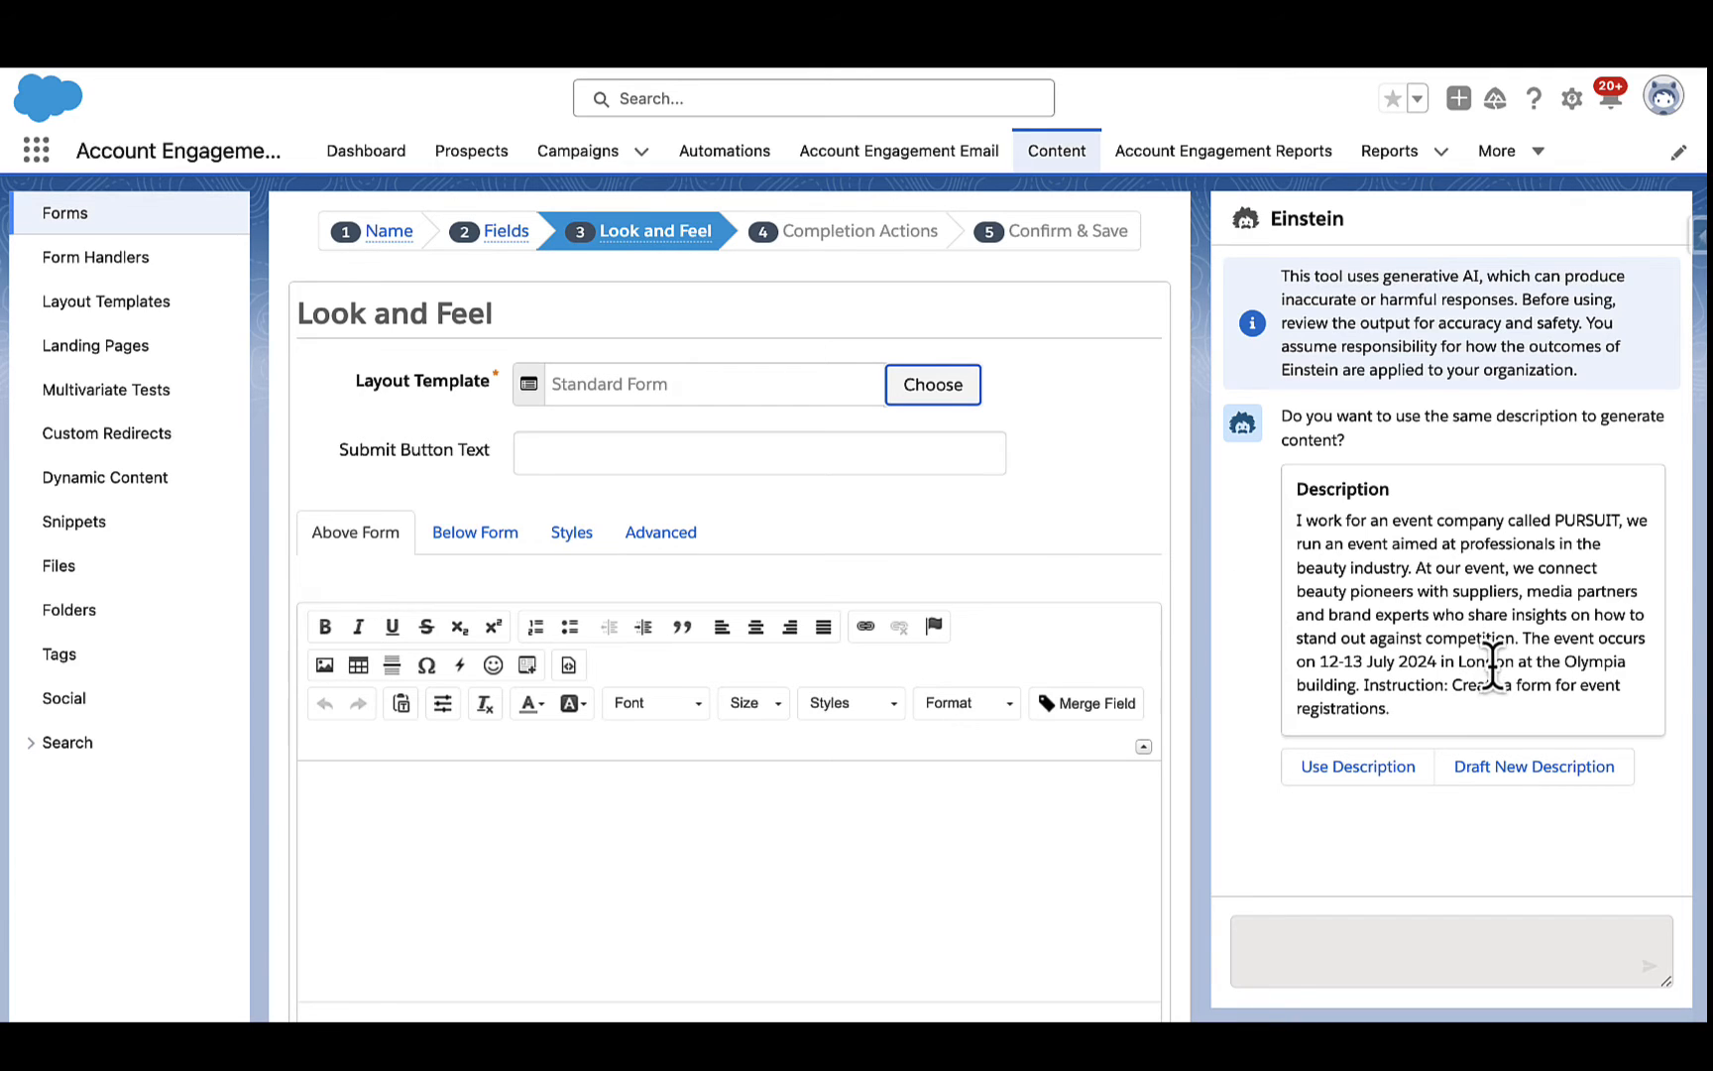
Draft a headline with Einstein from the same description and paste "Join us at the PURSUIT Beauty Industry Event in London!" into the Above Form content.
click(1378, 766)
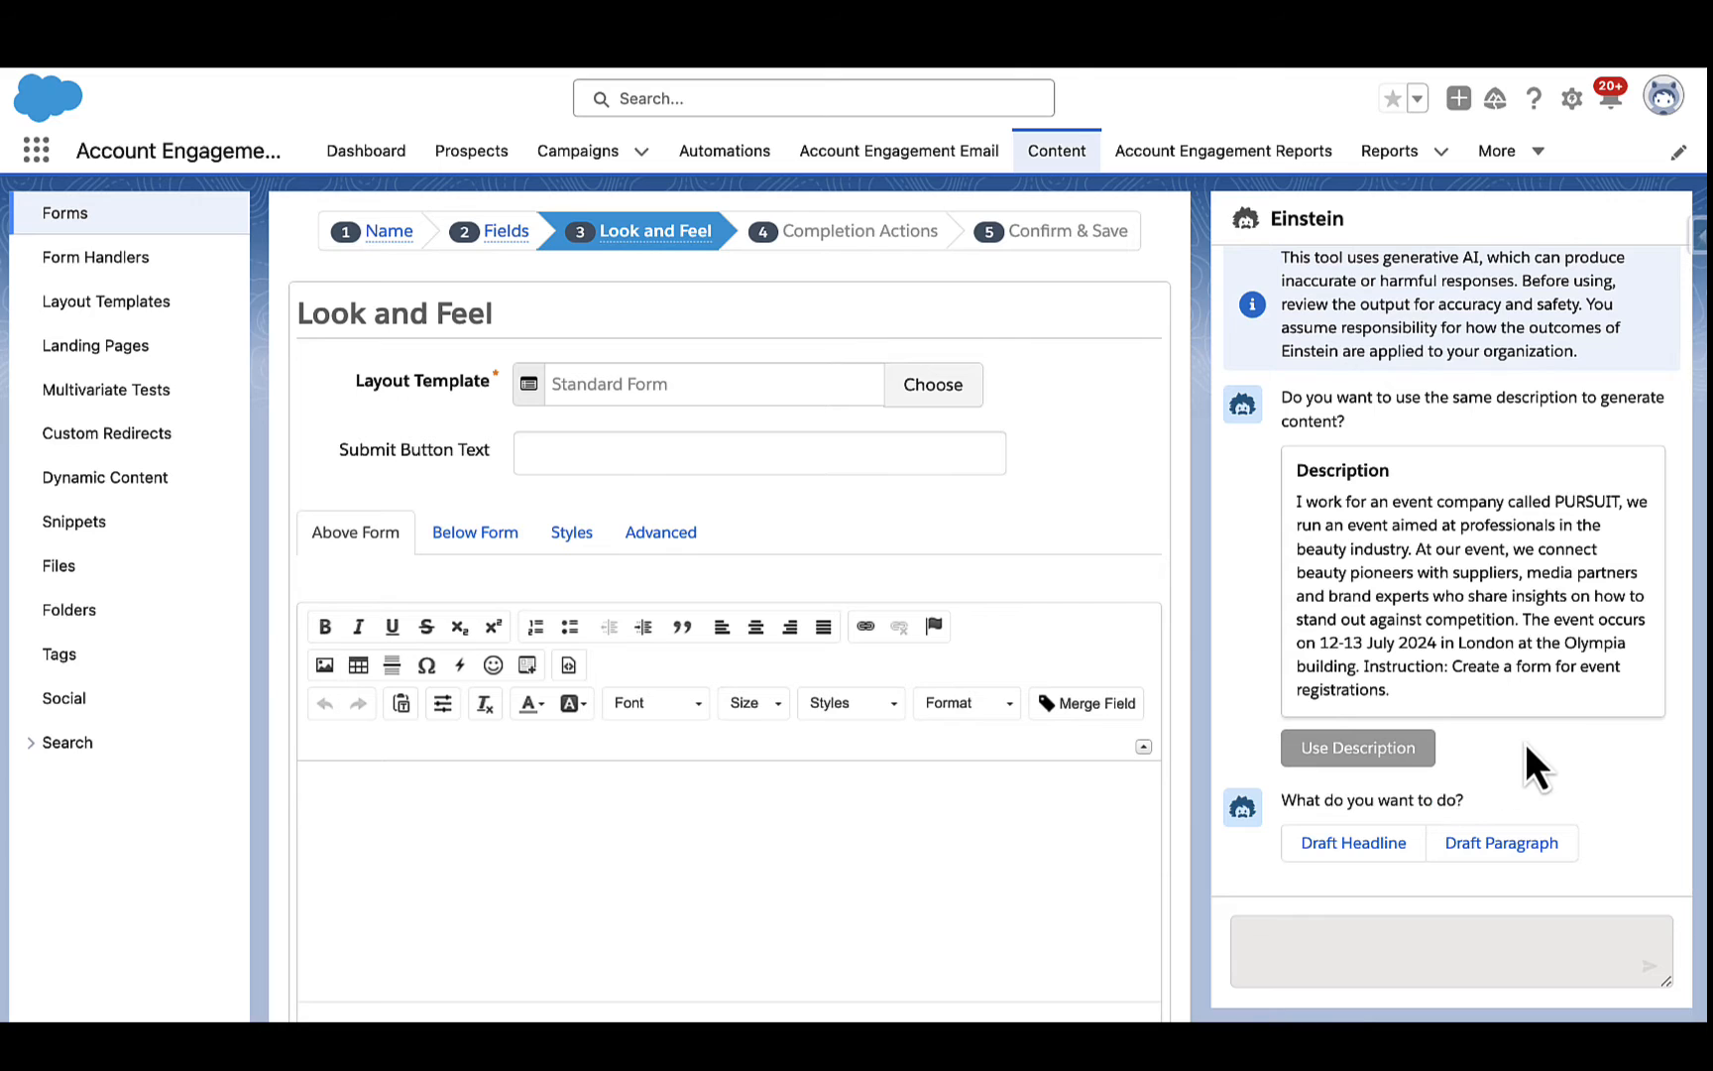
scroll(1531, 768, down, 3)
click(1377, 723)
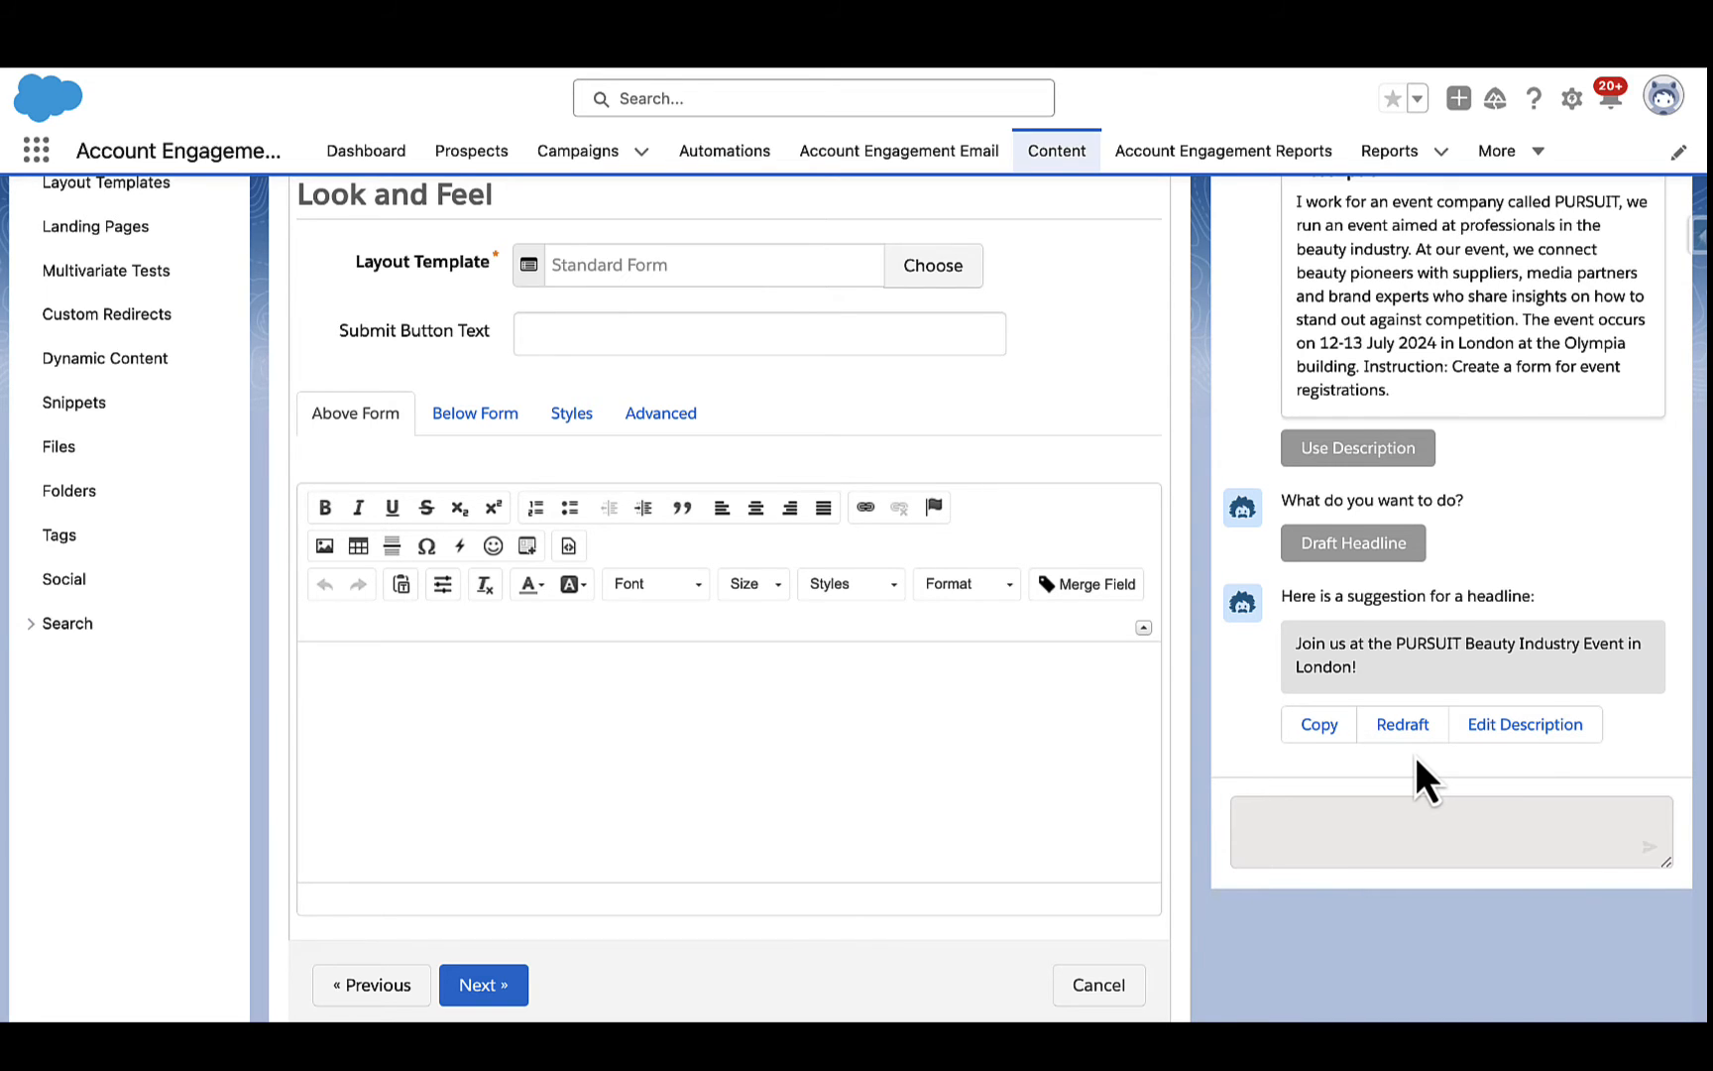
click(1333, 731)
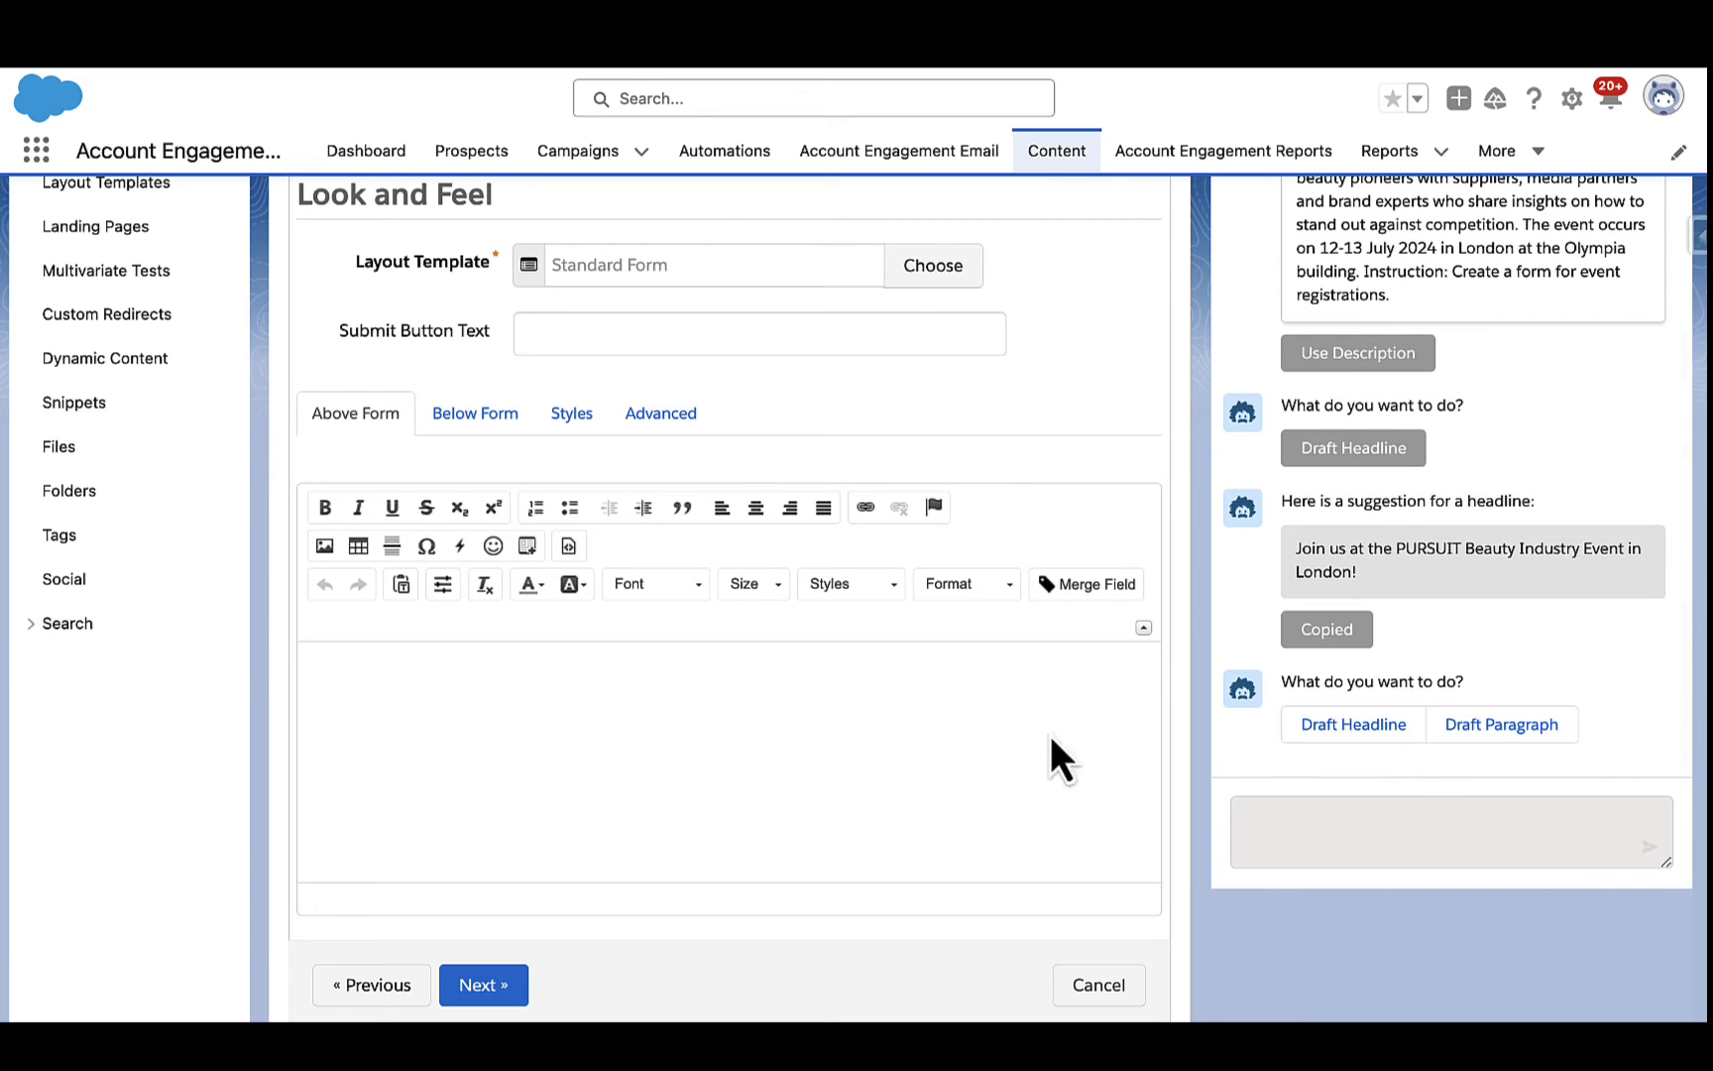
click(572, 682)
key(ctrl+v)
Format the headline in the Above Form content as Heading 2.
key(ctrl+a)
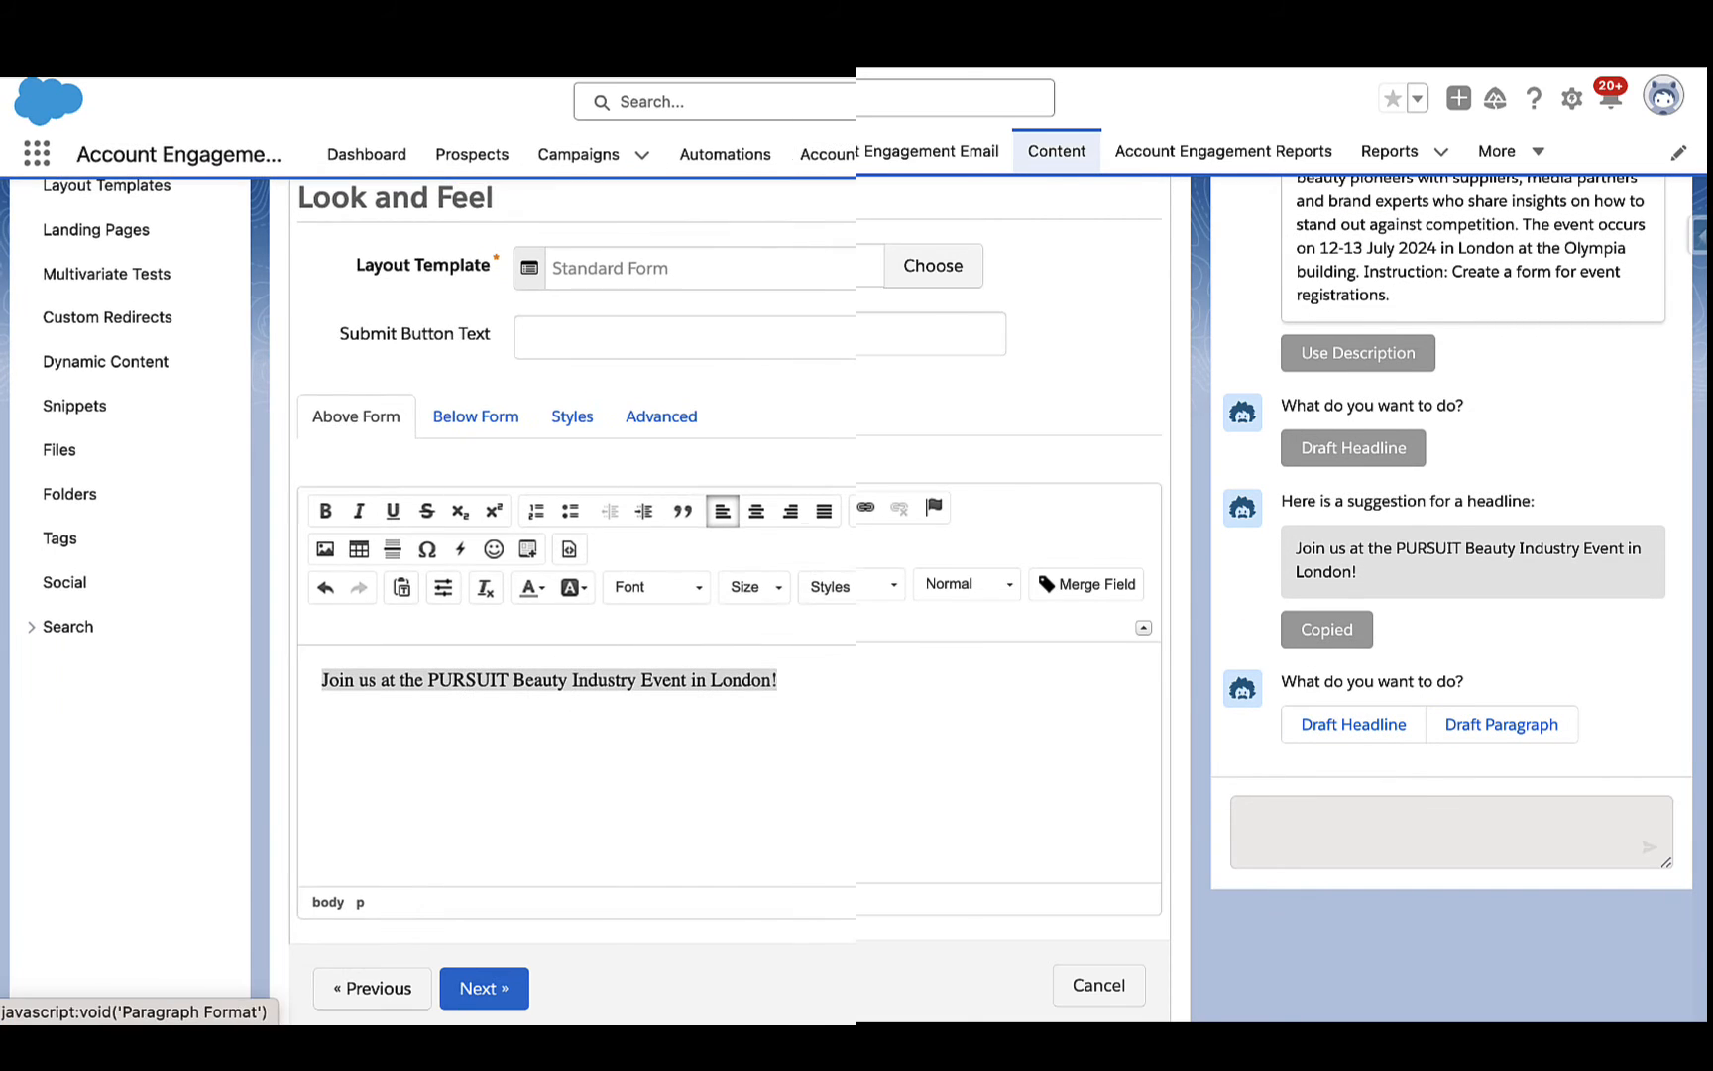
click(967, 587)
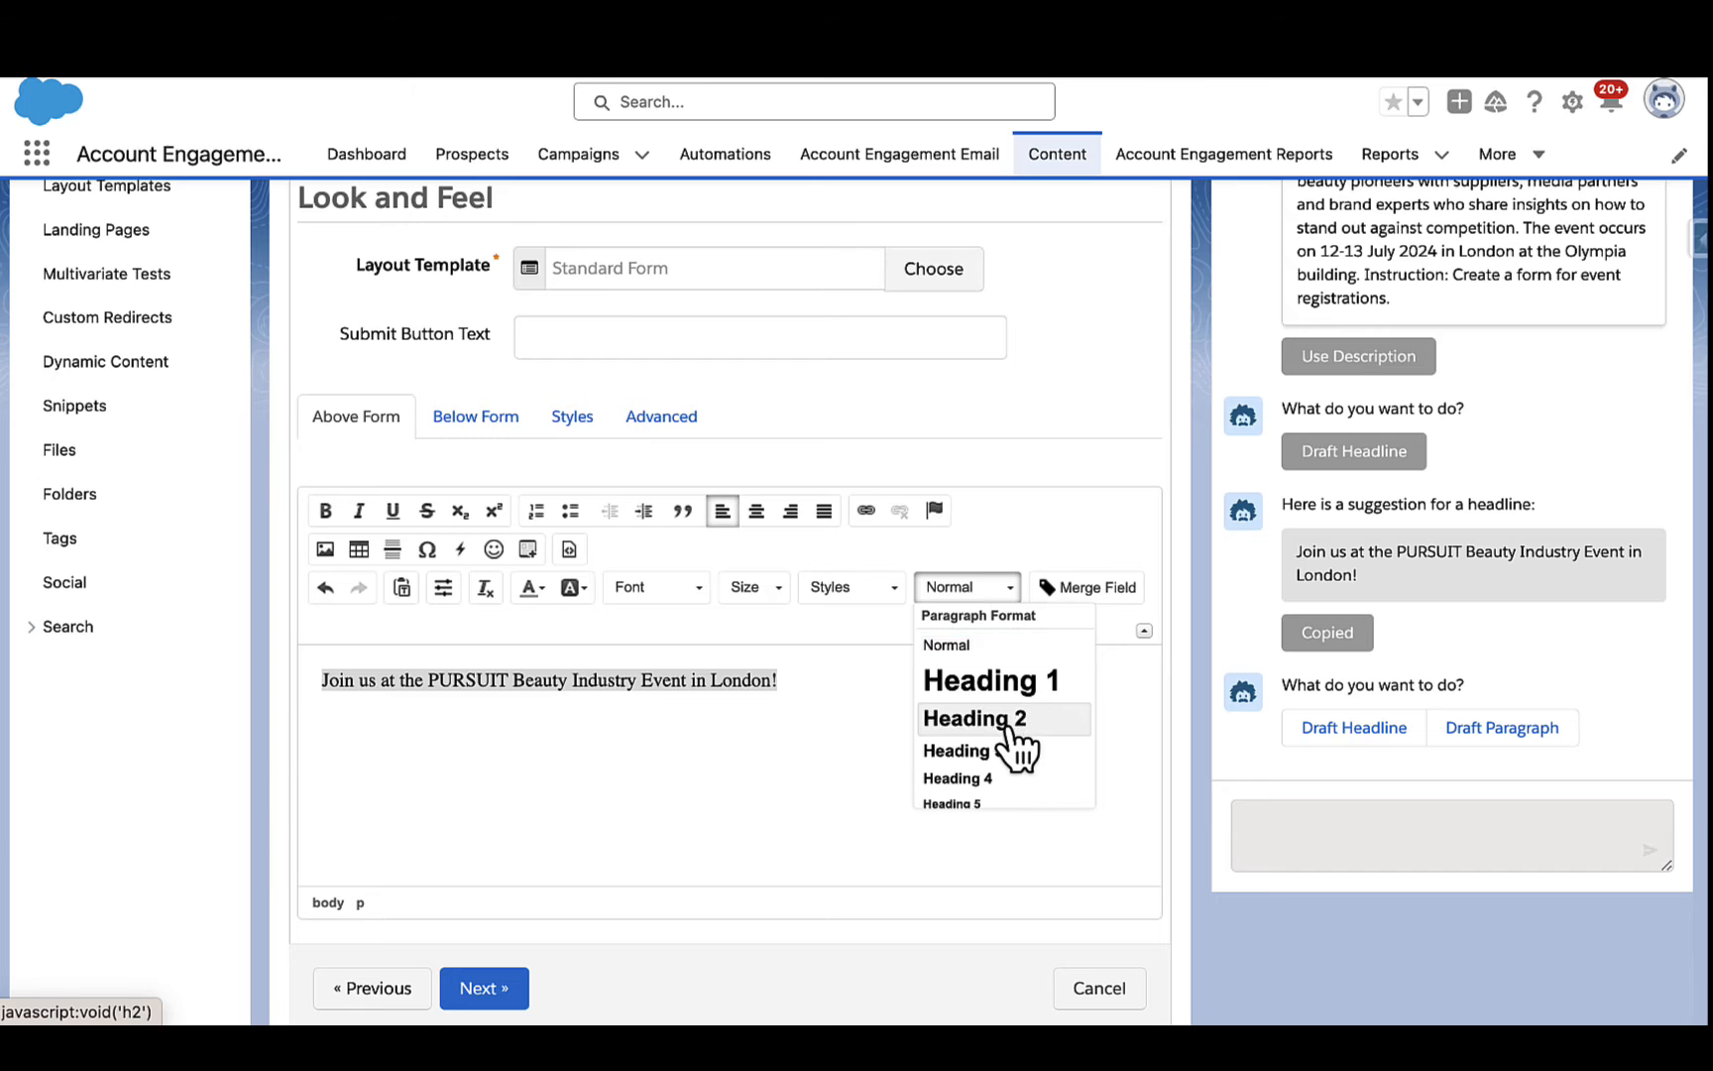
click(1007, 721)
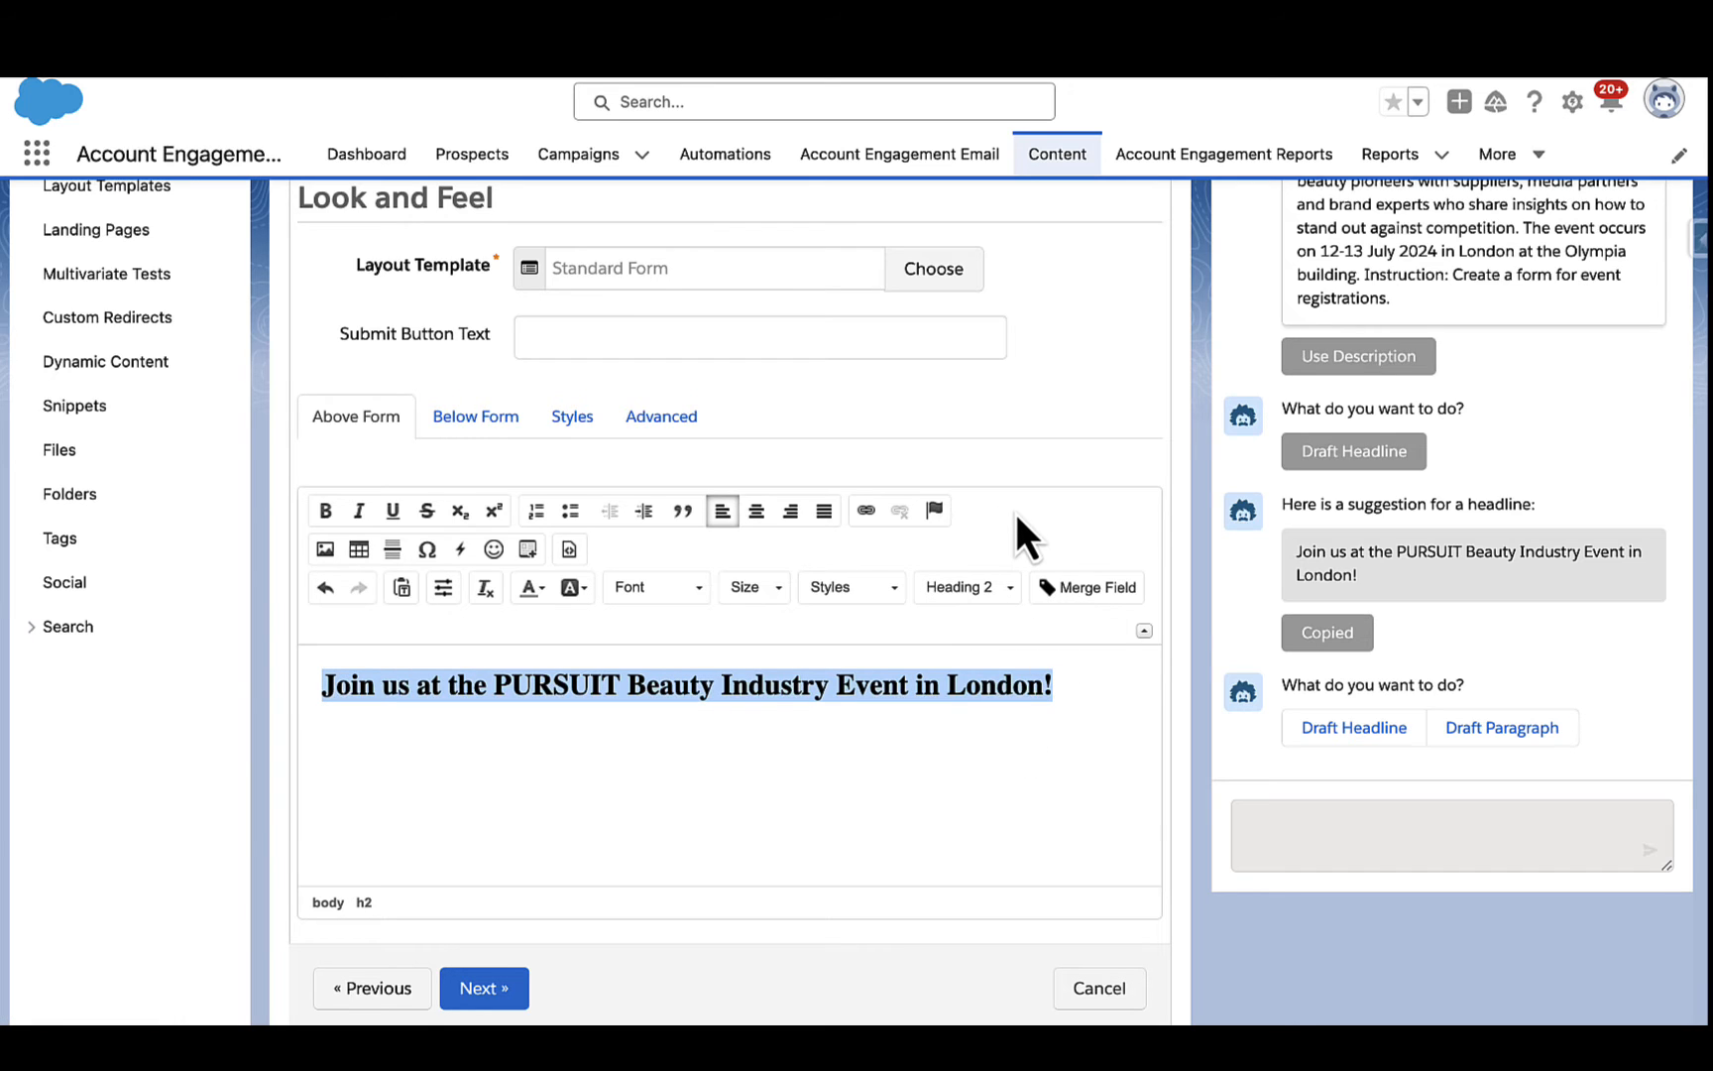
click(1094, 674)
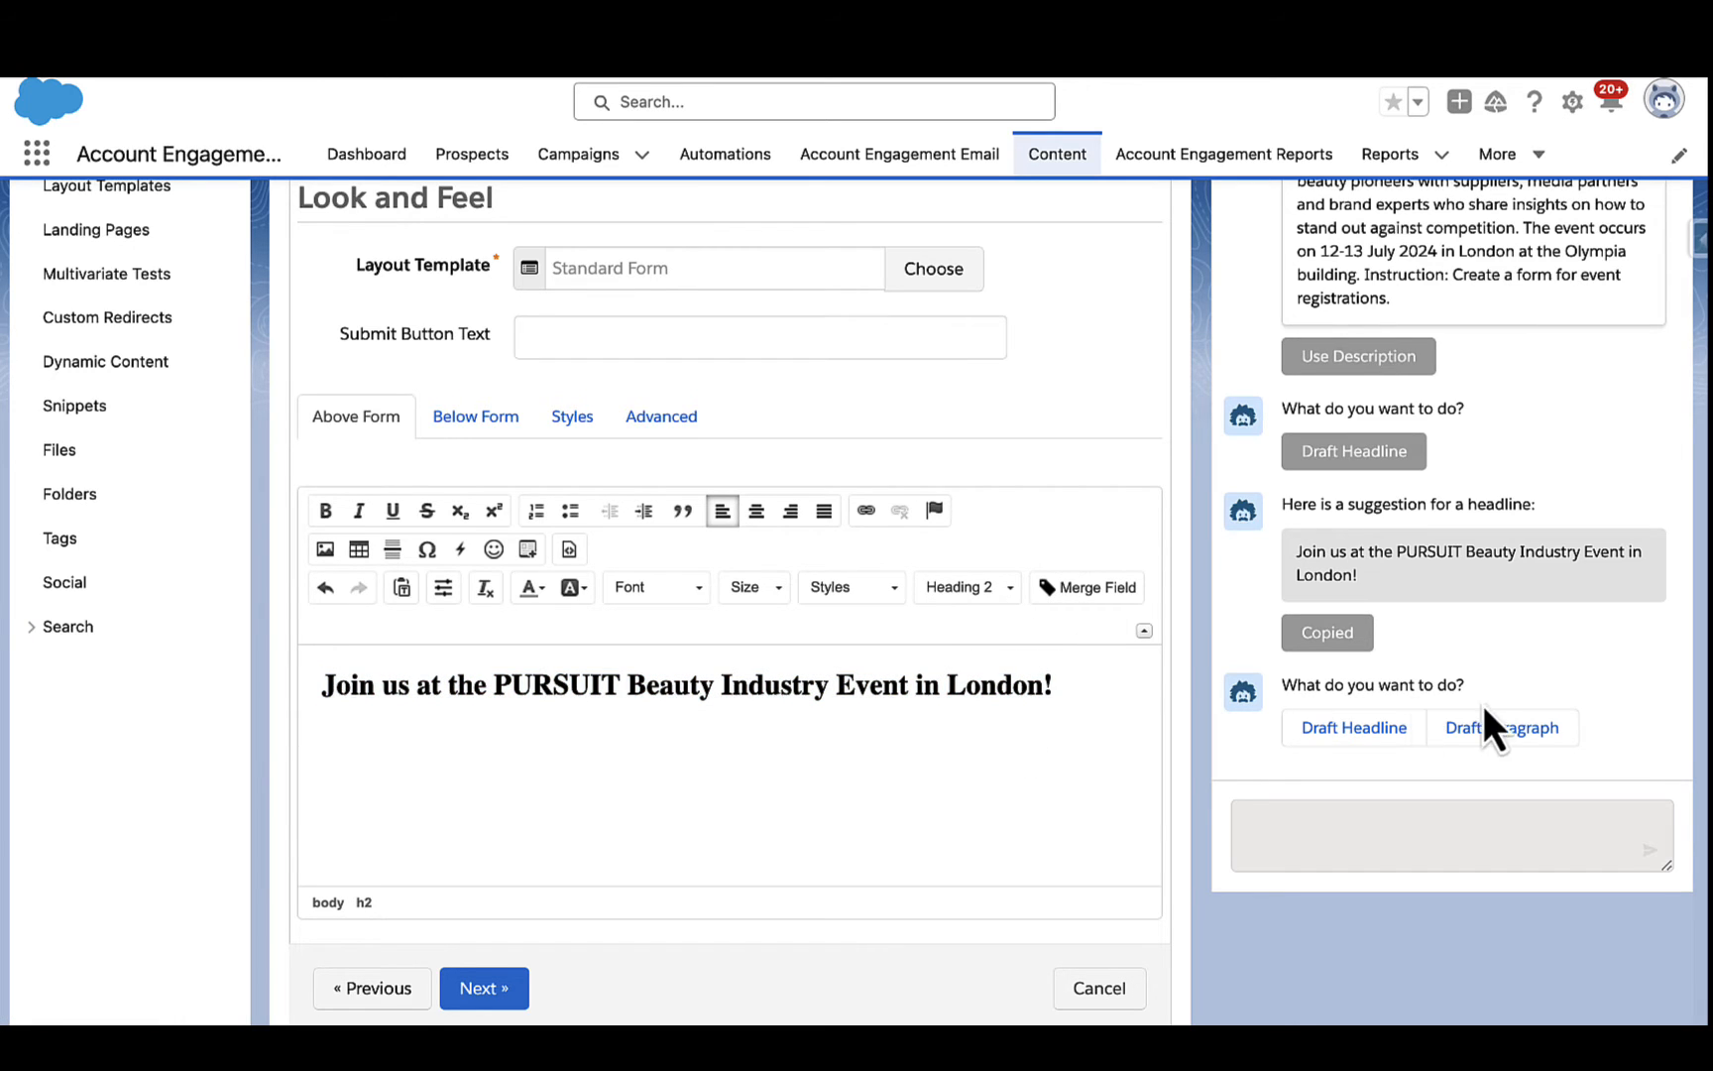
Draft a paragraph with Einstein and insert it under the headline in the Above Form content.
click(1508, 727)
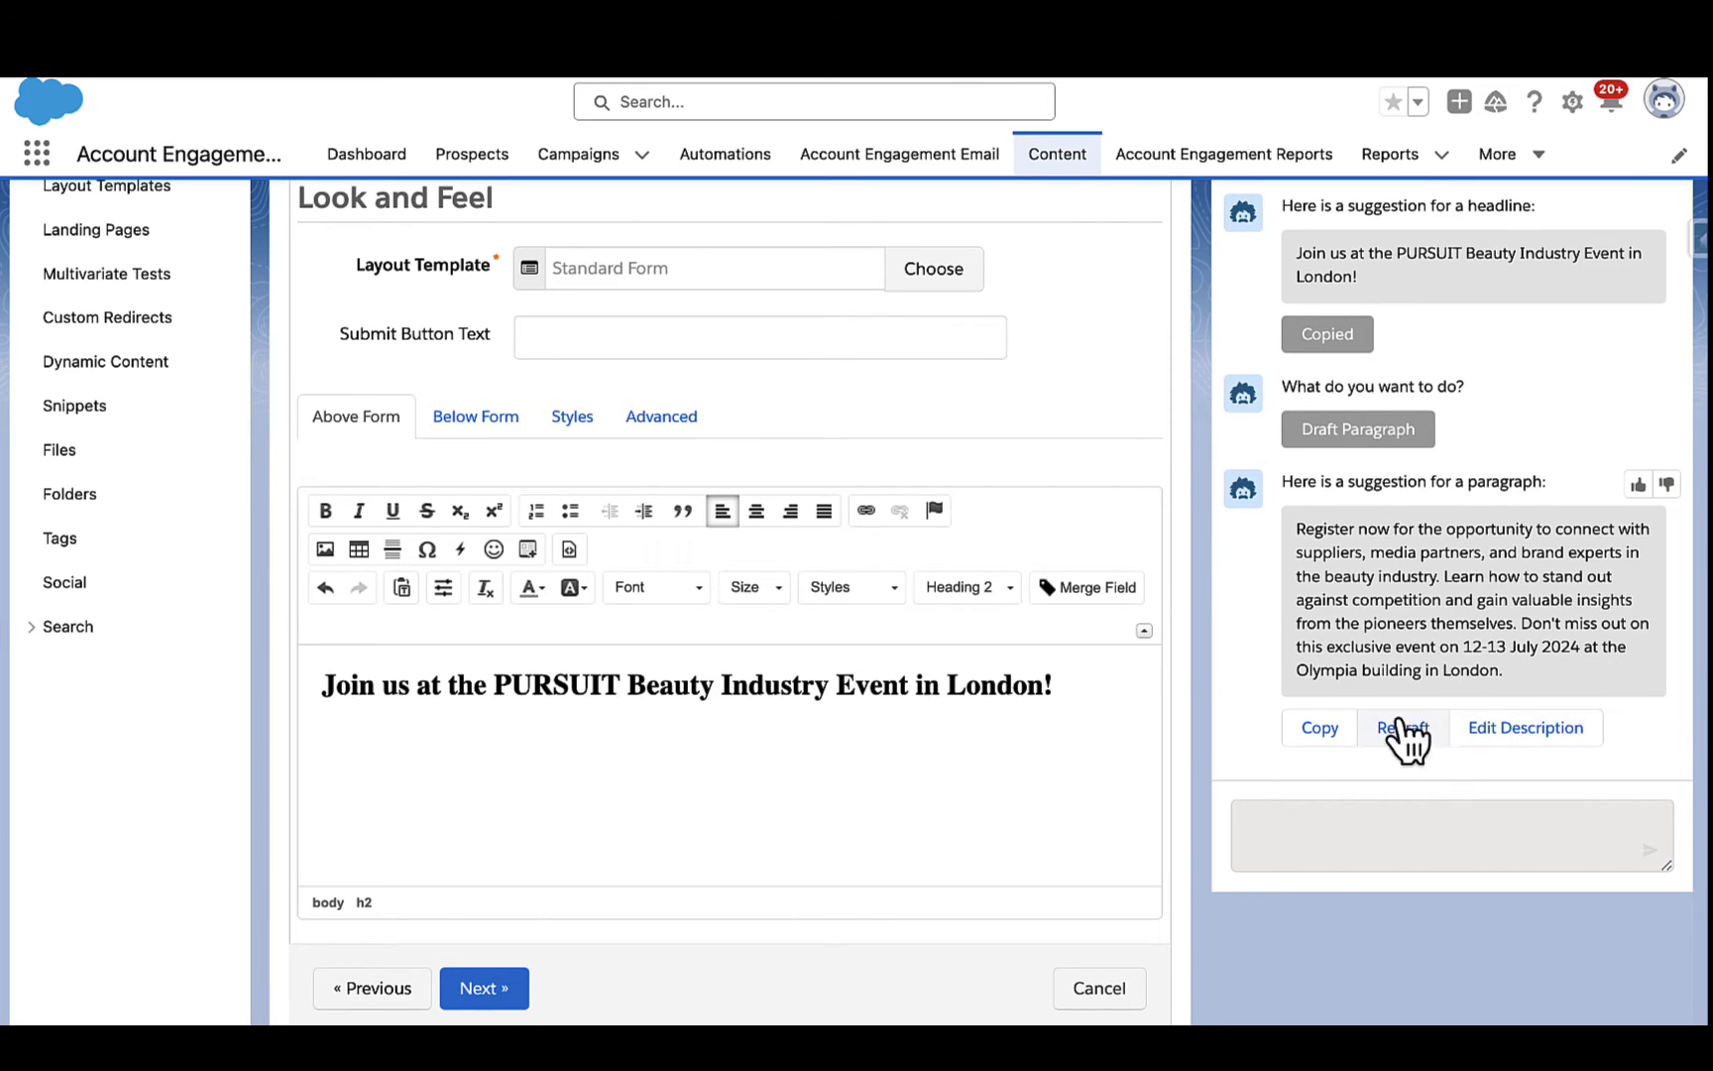
click(1322, 729)
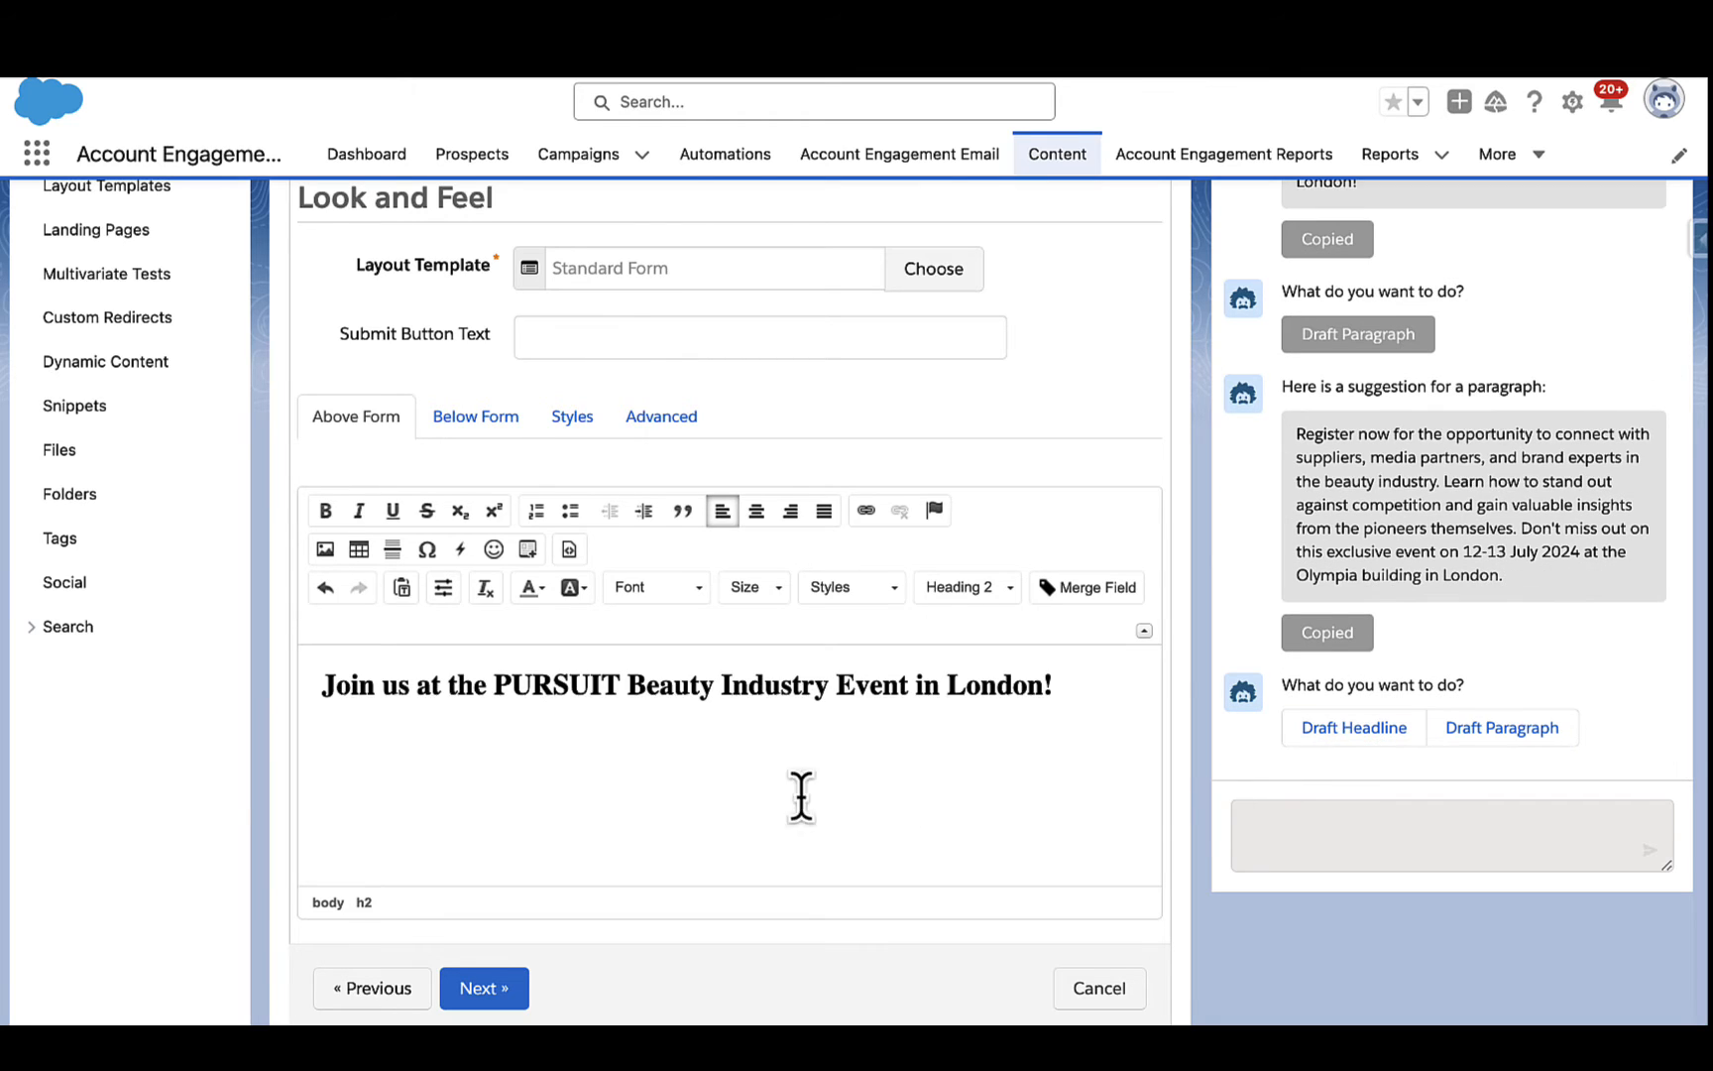
click(642, 798)
key(Return)
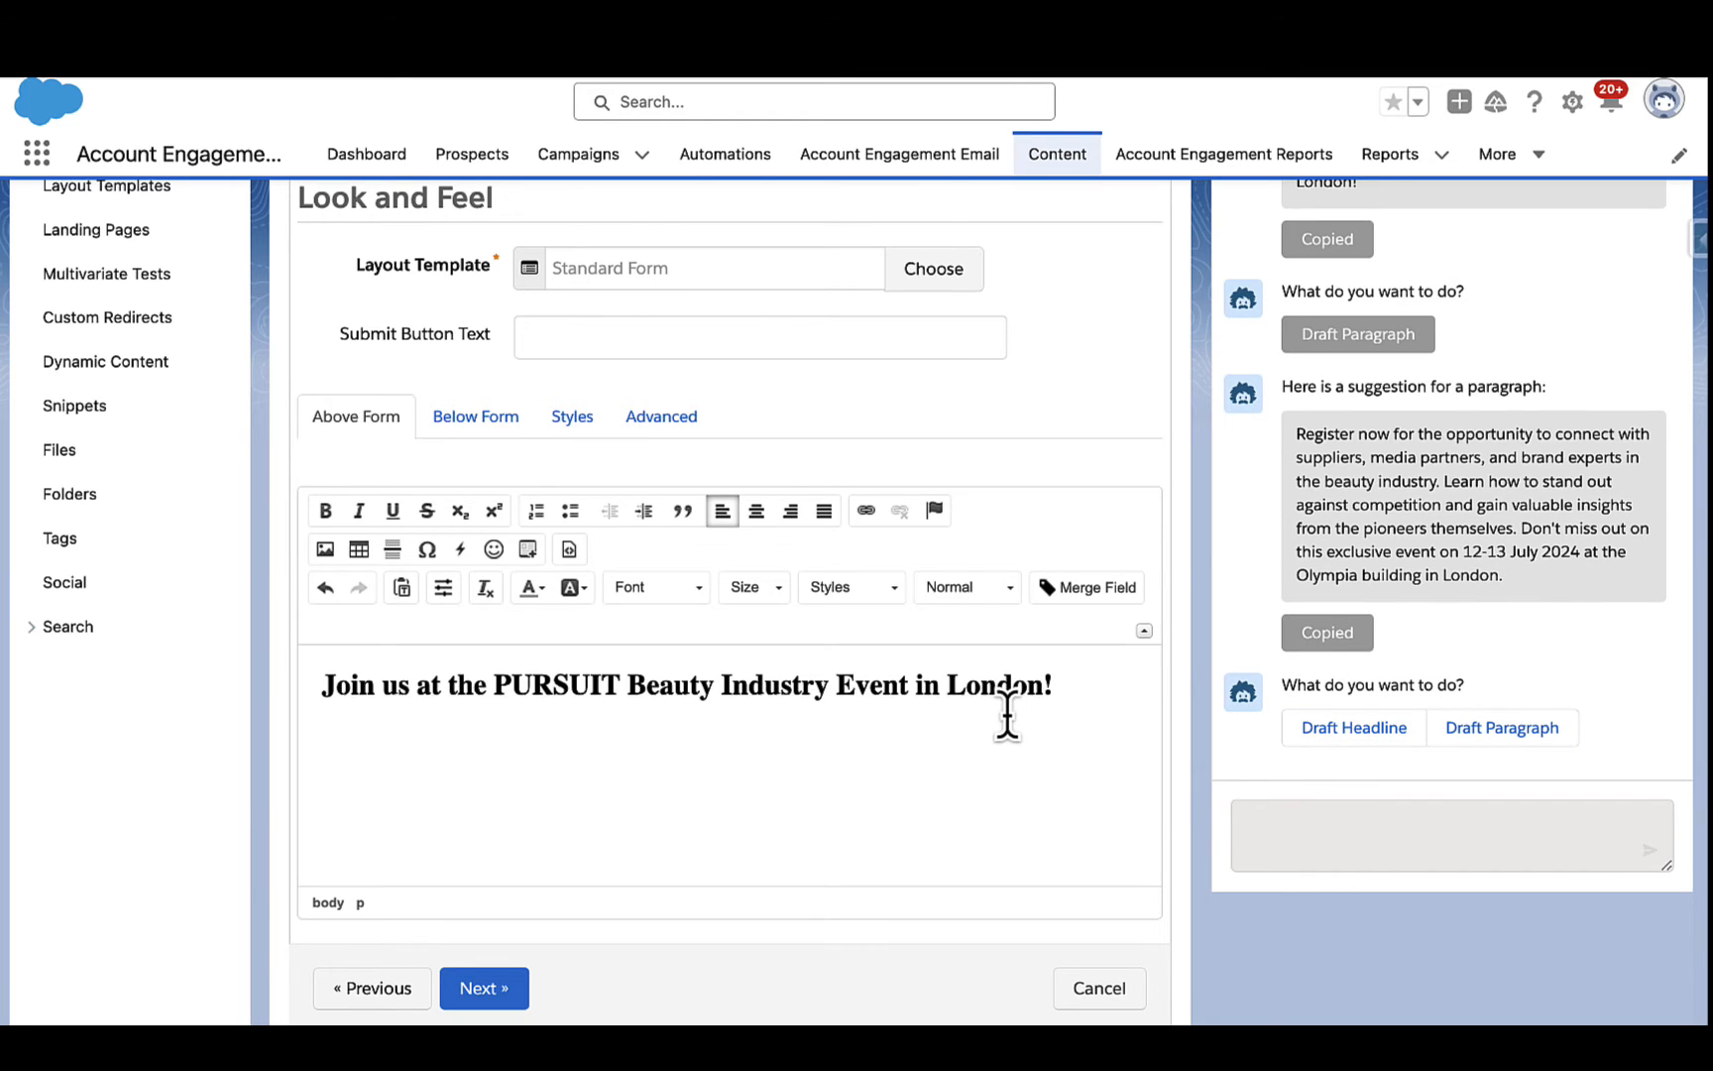
key(ctrl+v)
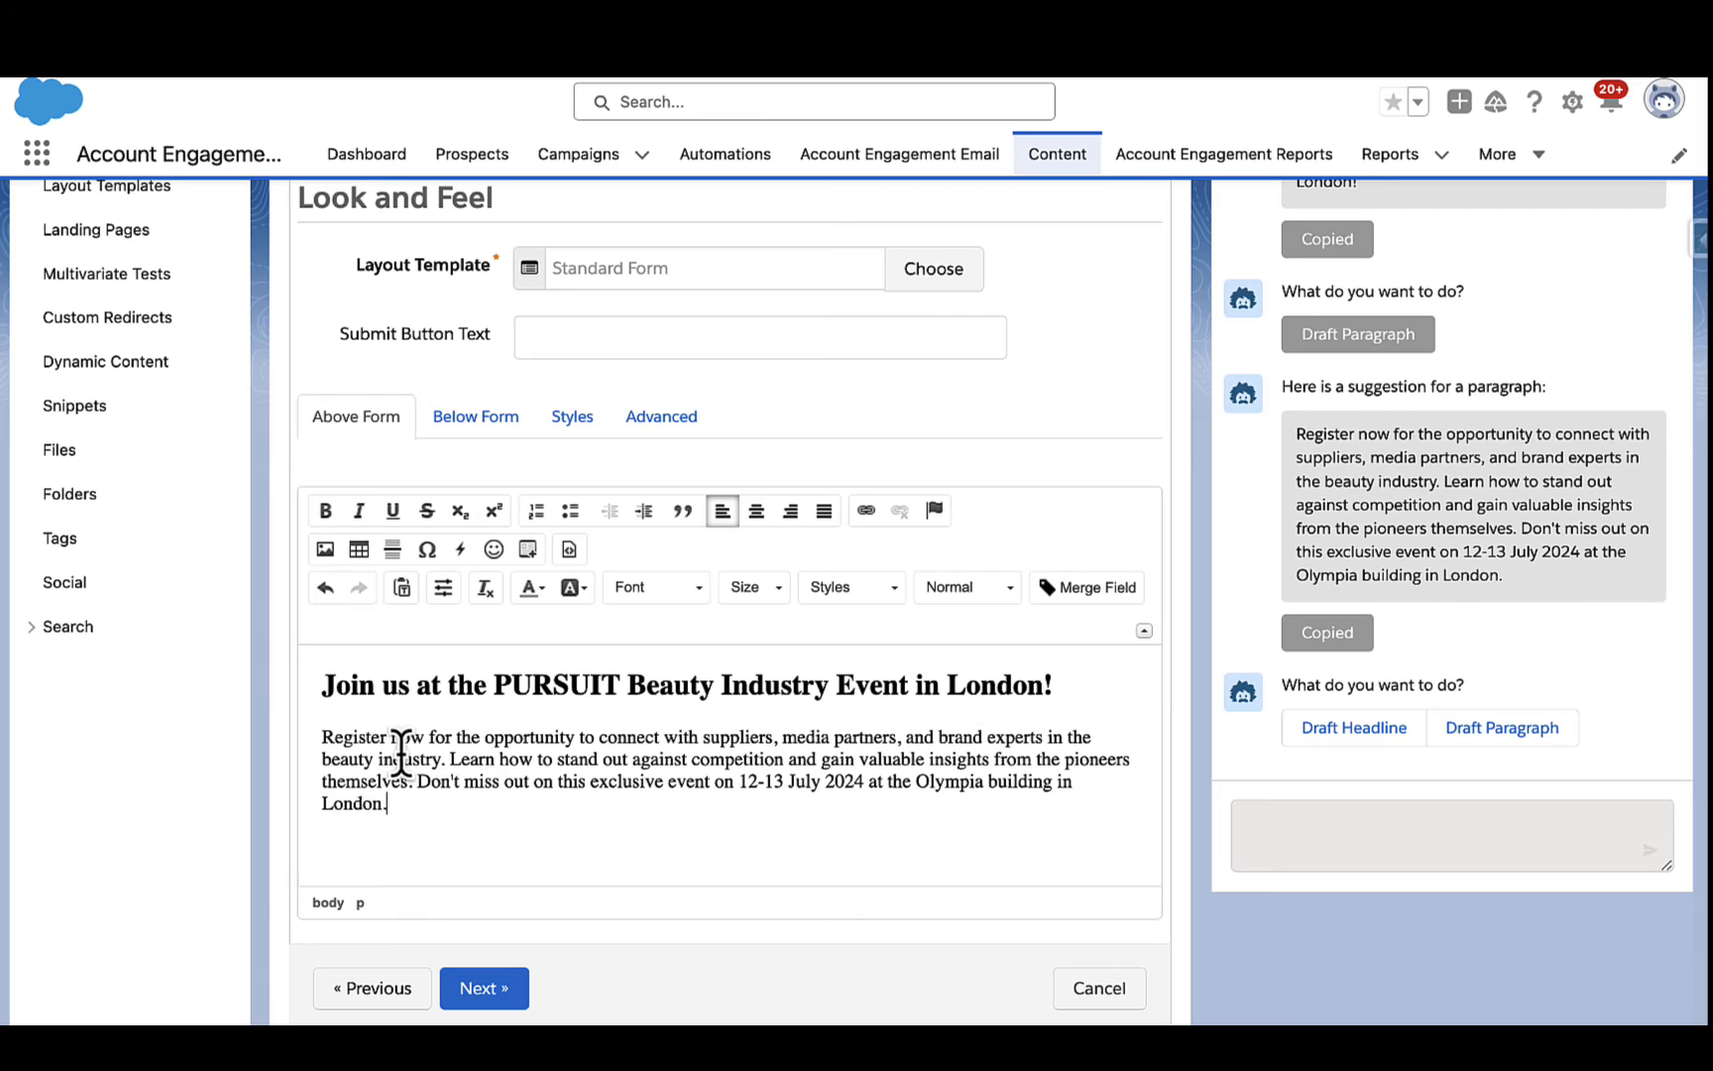
Set the form's submit button text to "Register now!" and continue to the Completion Actions stage.
drag(424, 741, 321, 739)
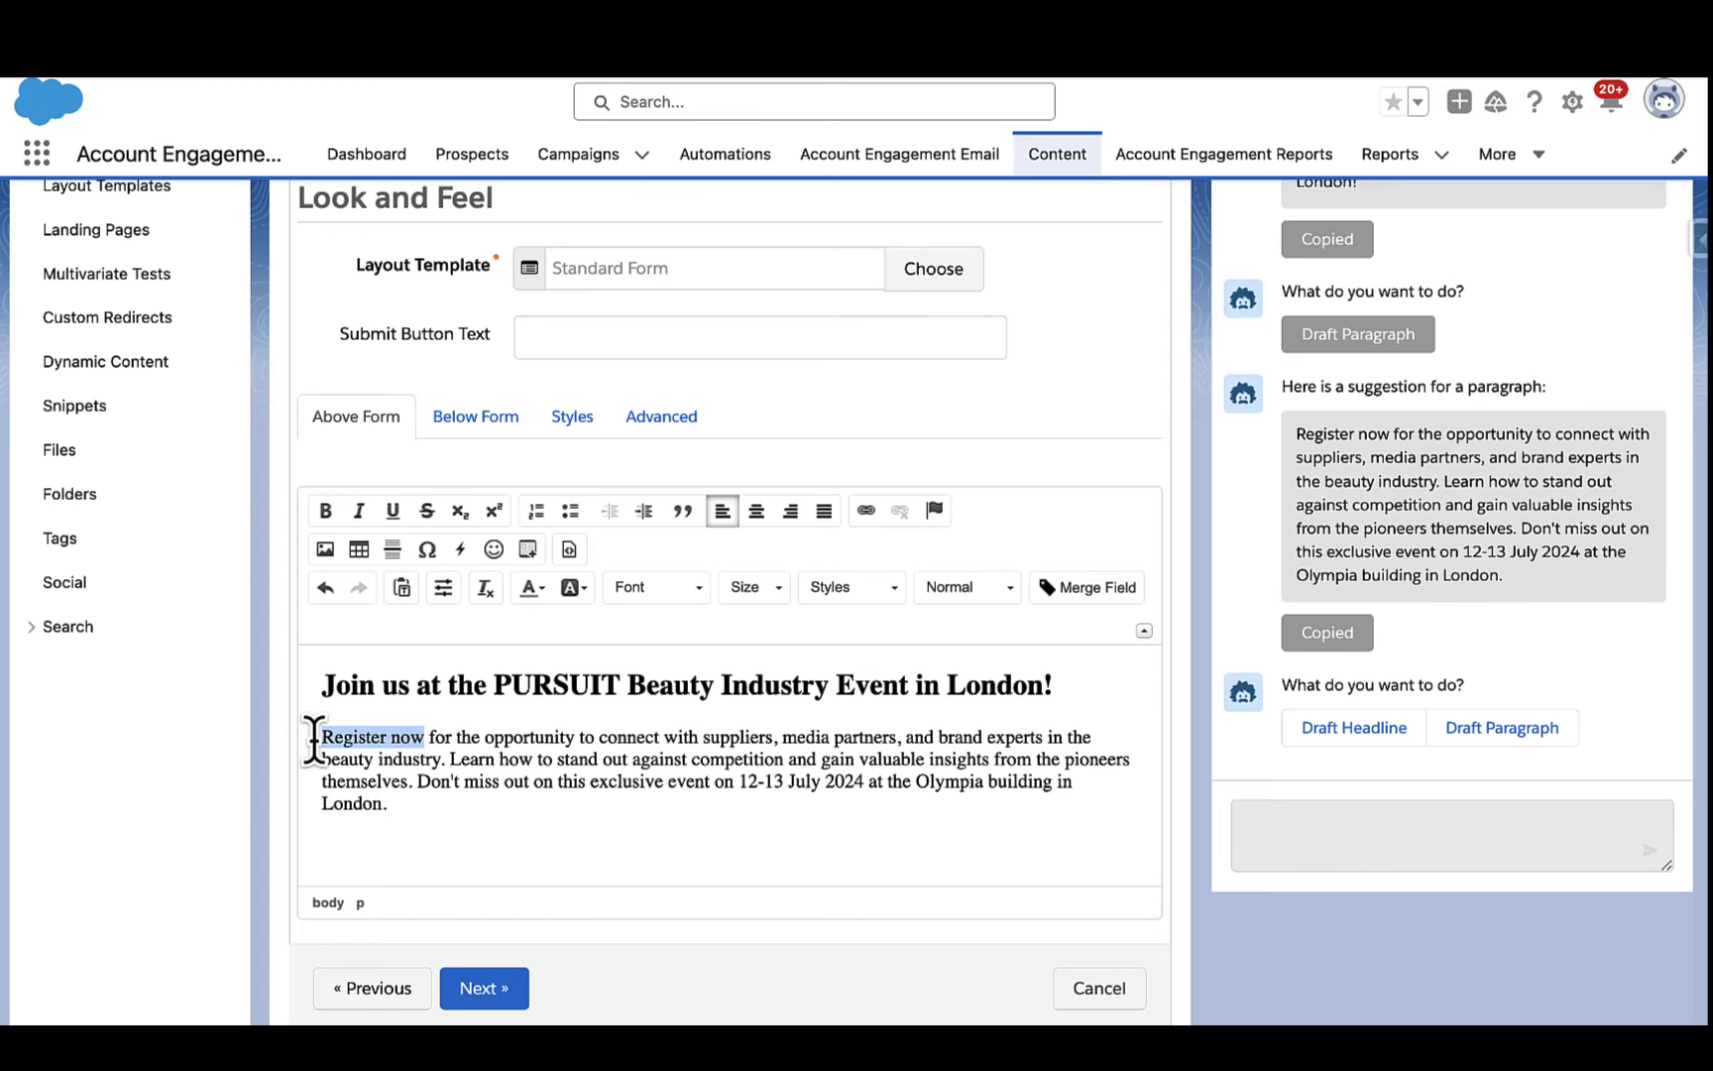
click(613, 333)
key(ctrl+v)
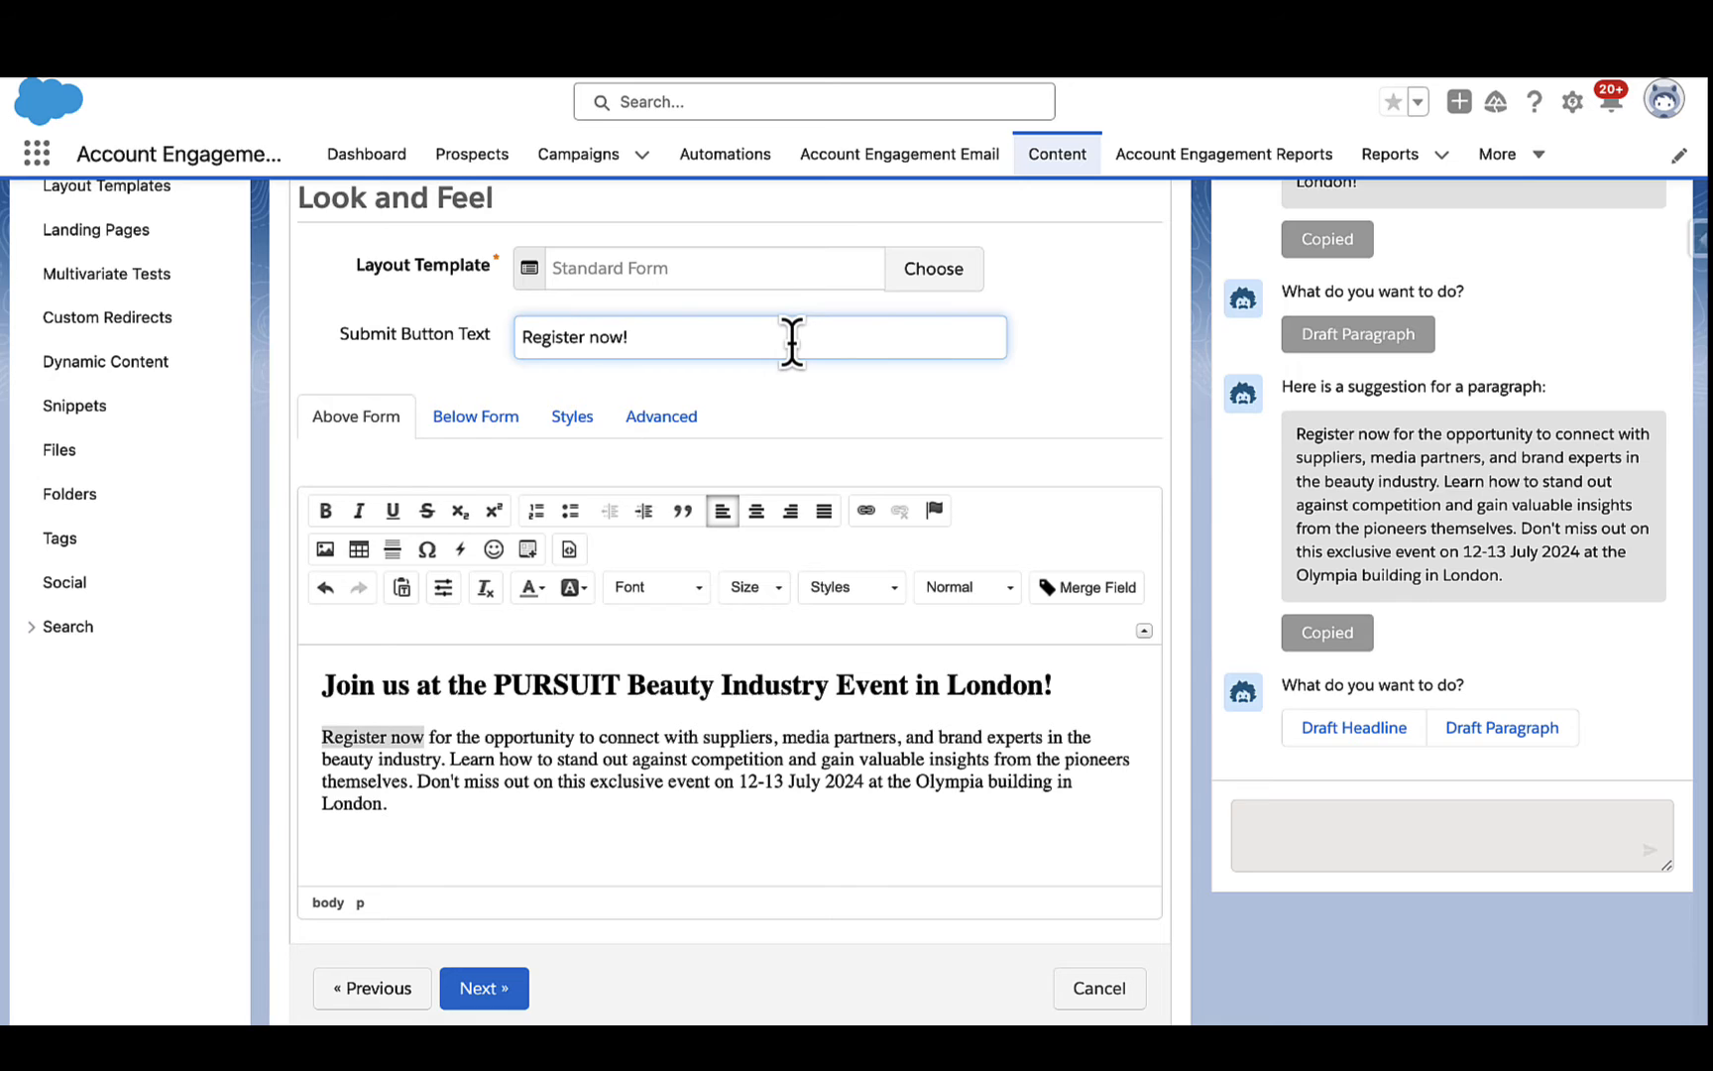
click(810, 384)
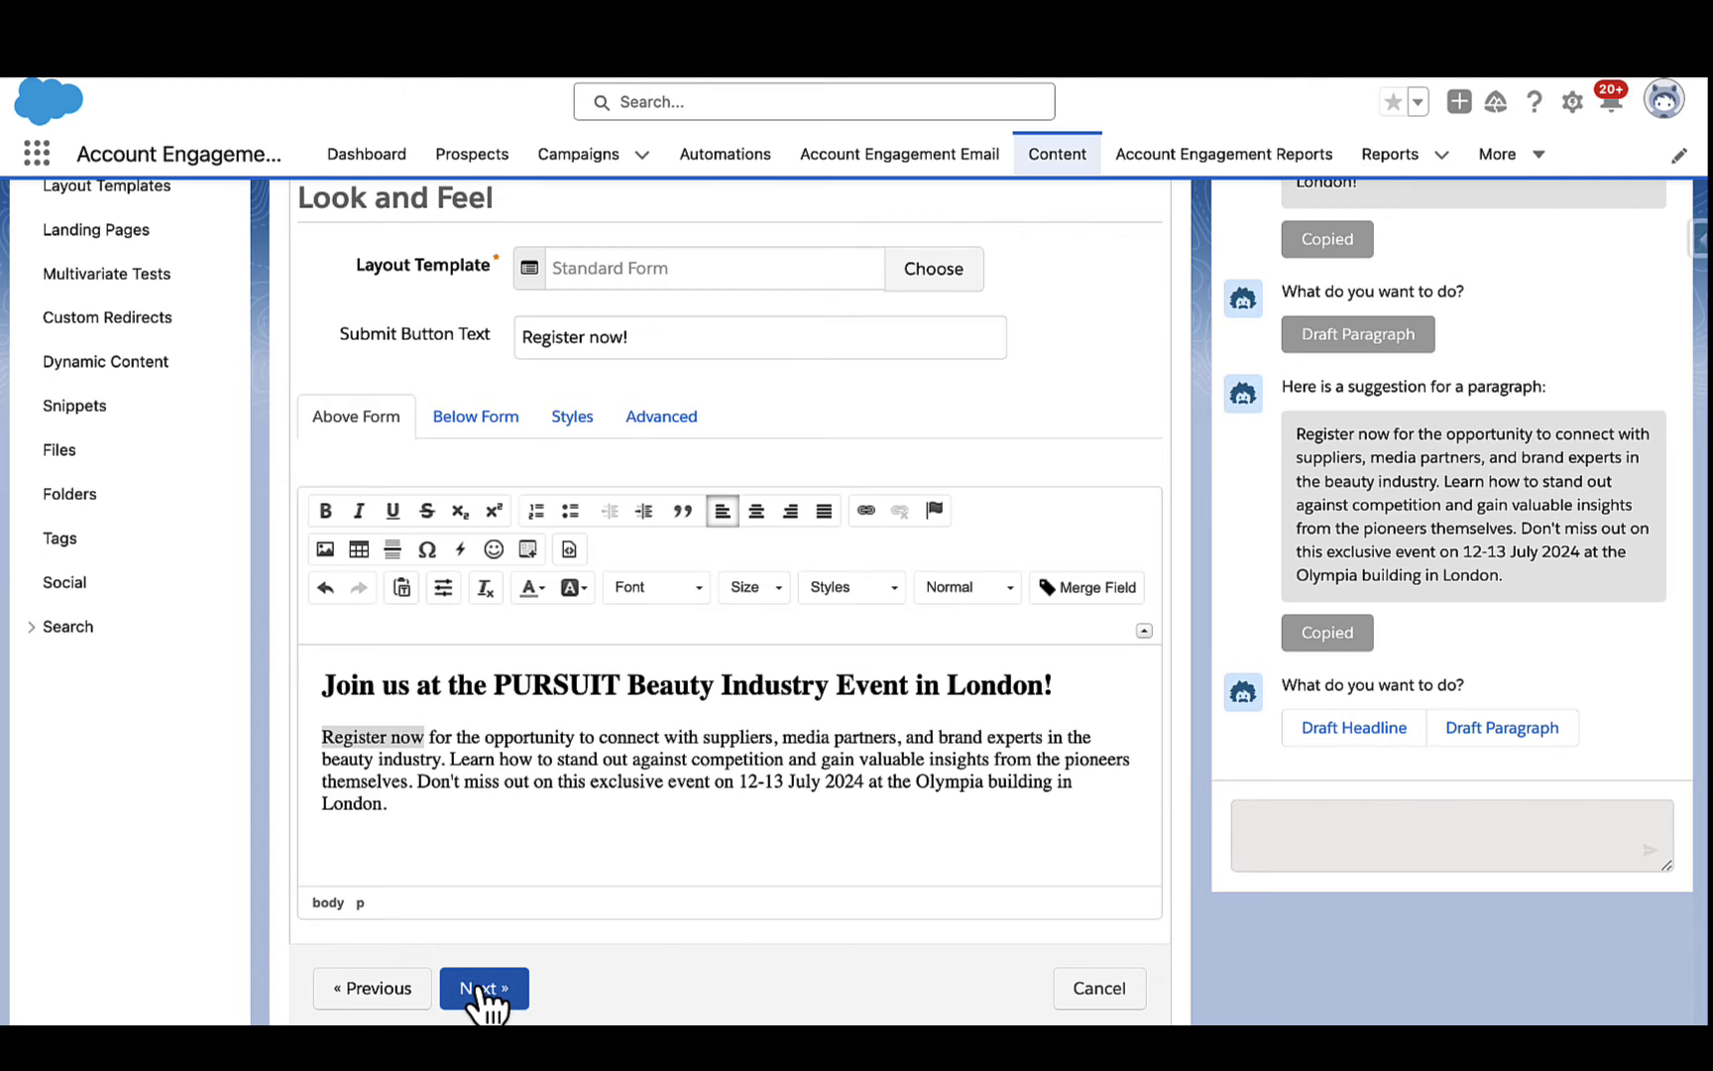
click(483, 989)
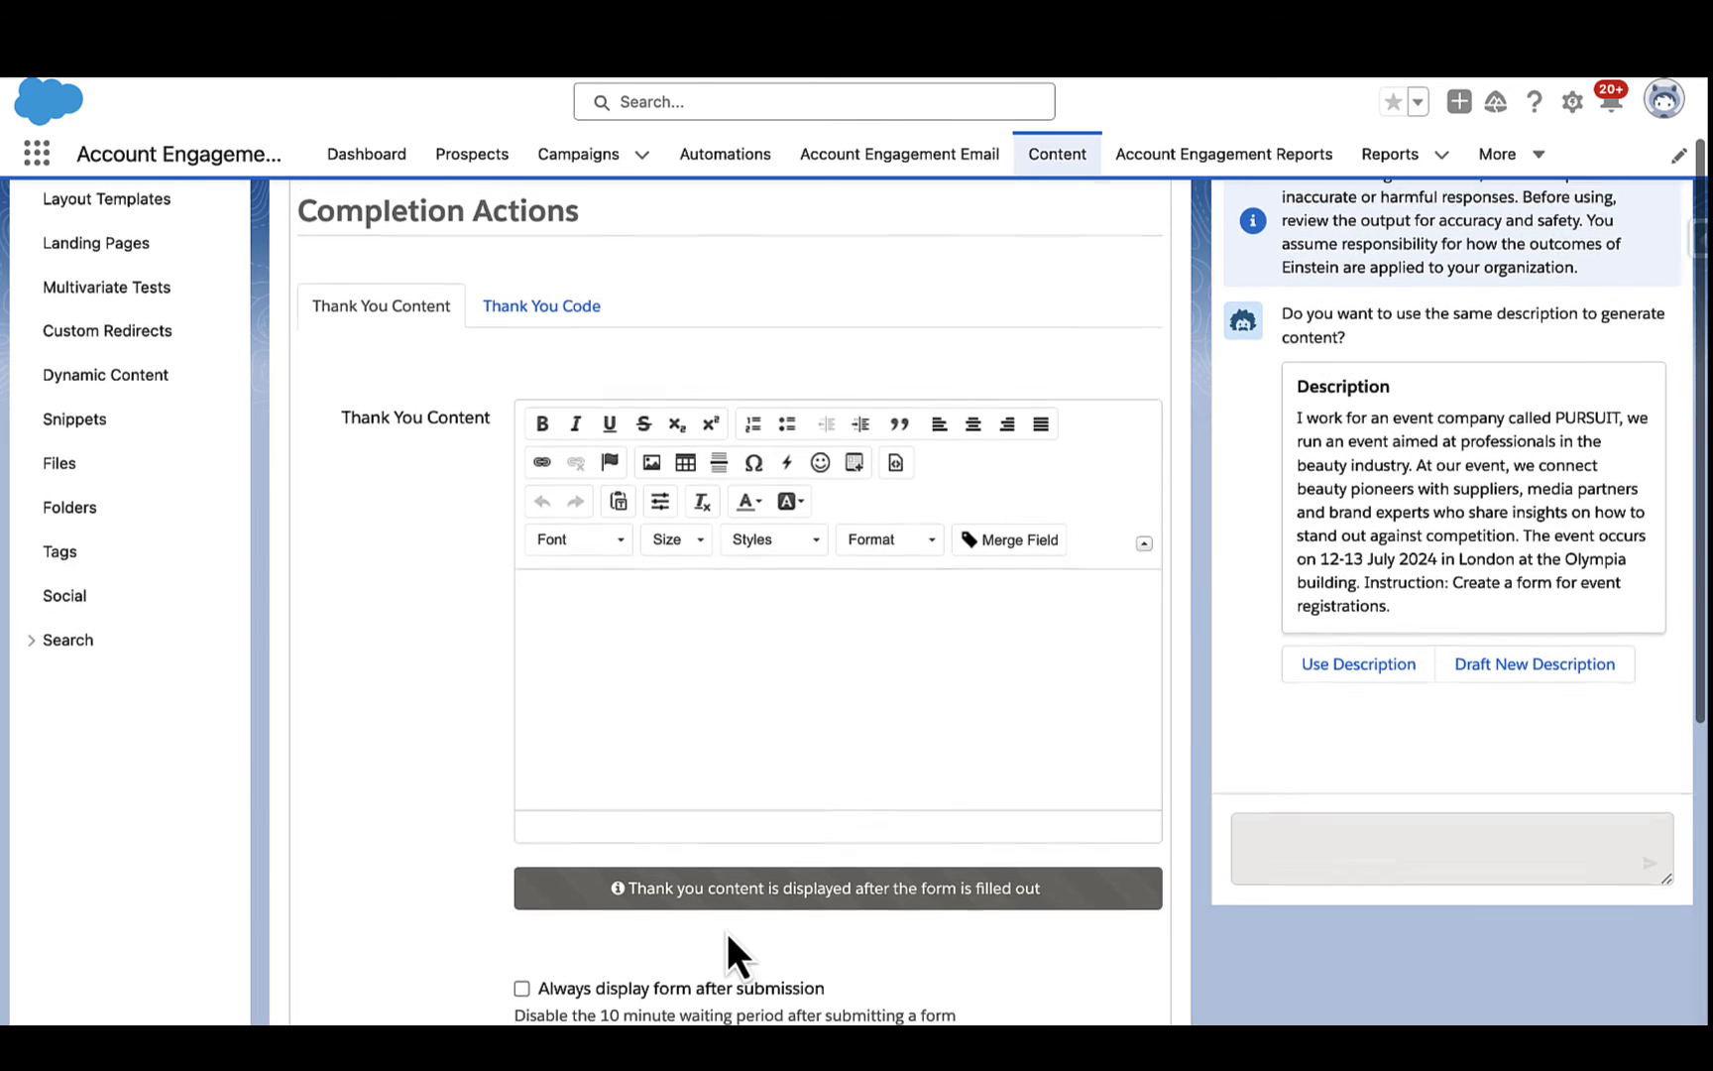
Draft a thank-you paragraph with Einstein from the same description and redraft it twice.
click(1361, 671)
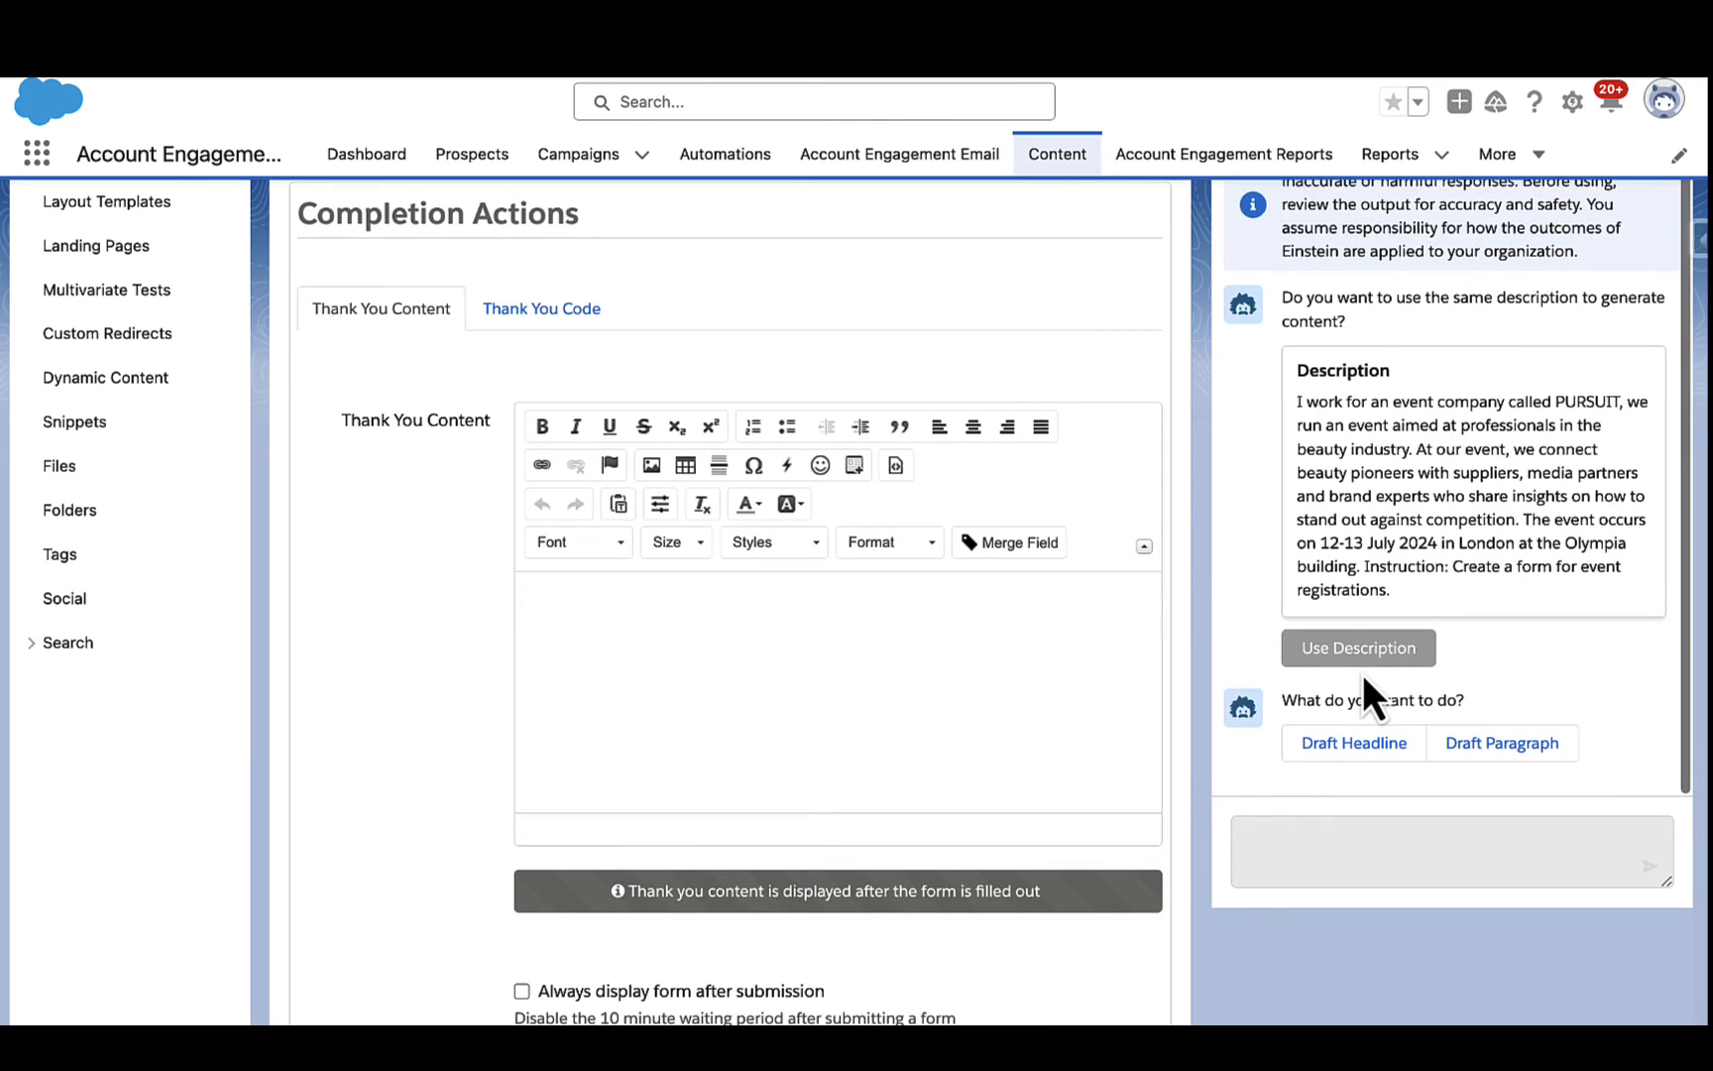
click(1490, 735)
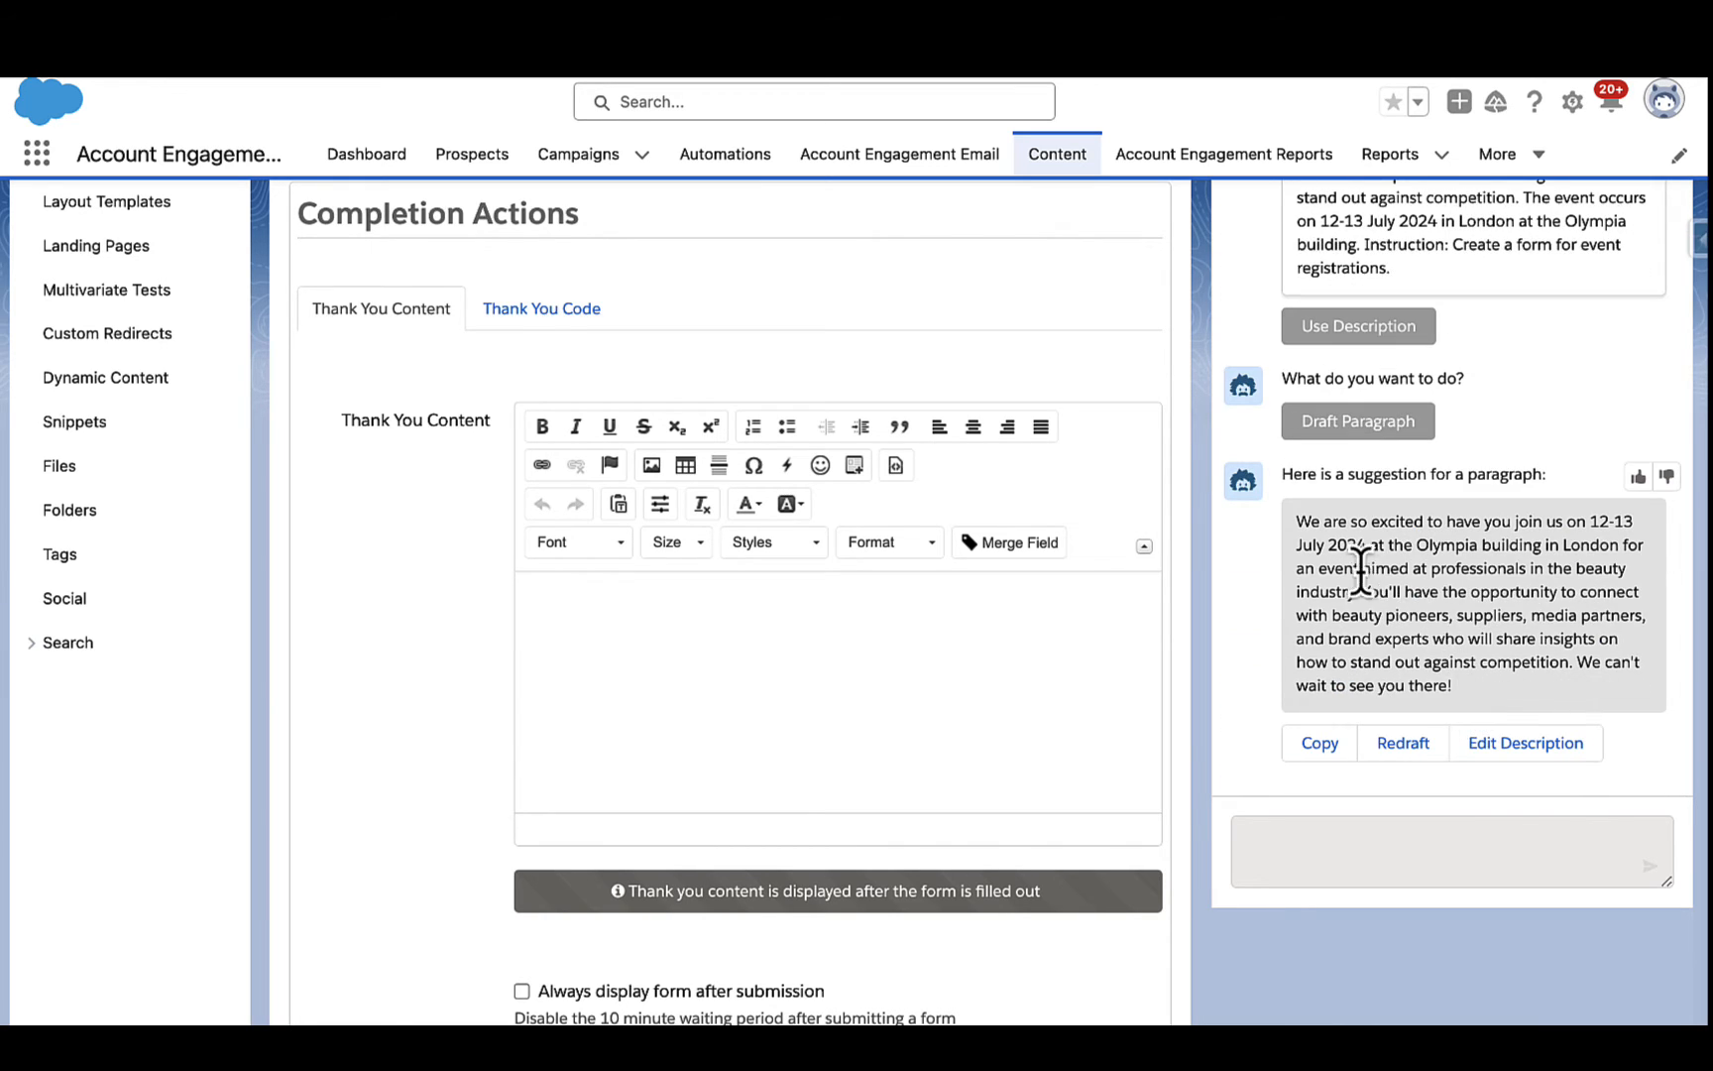
click(1386, 754)
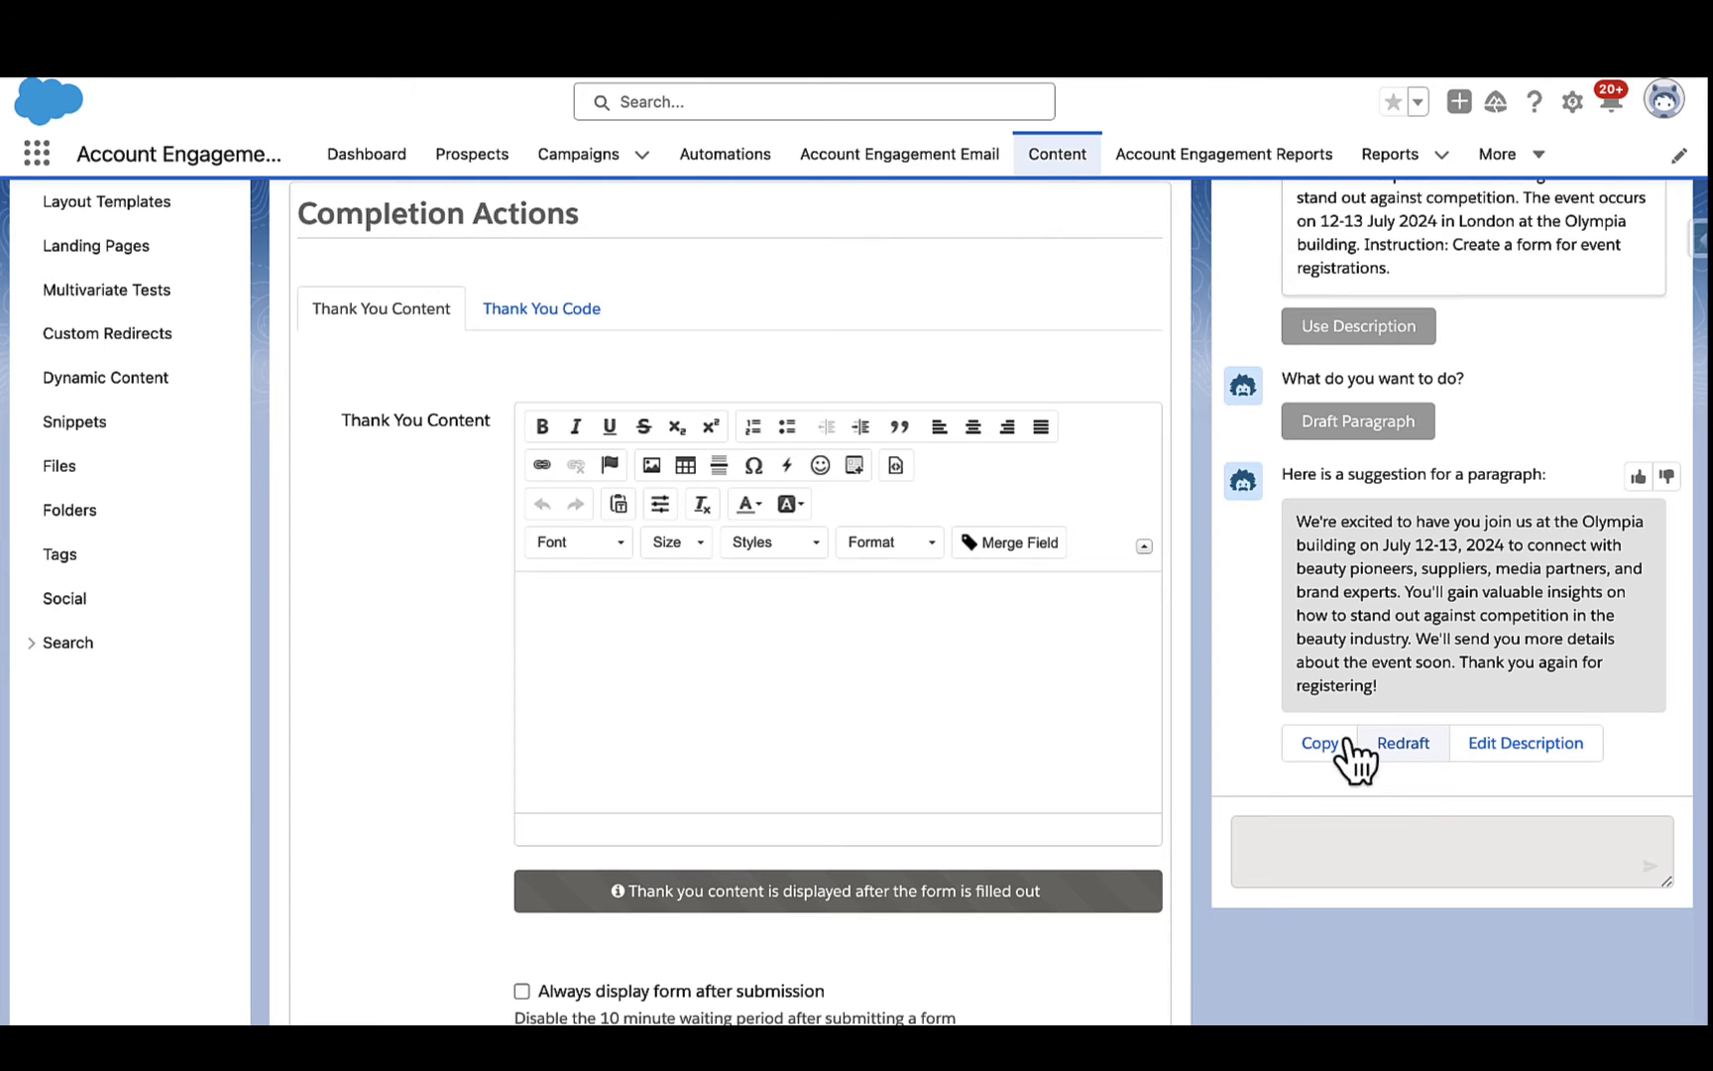
click(1407, 752)
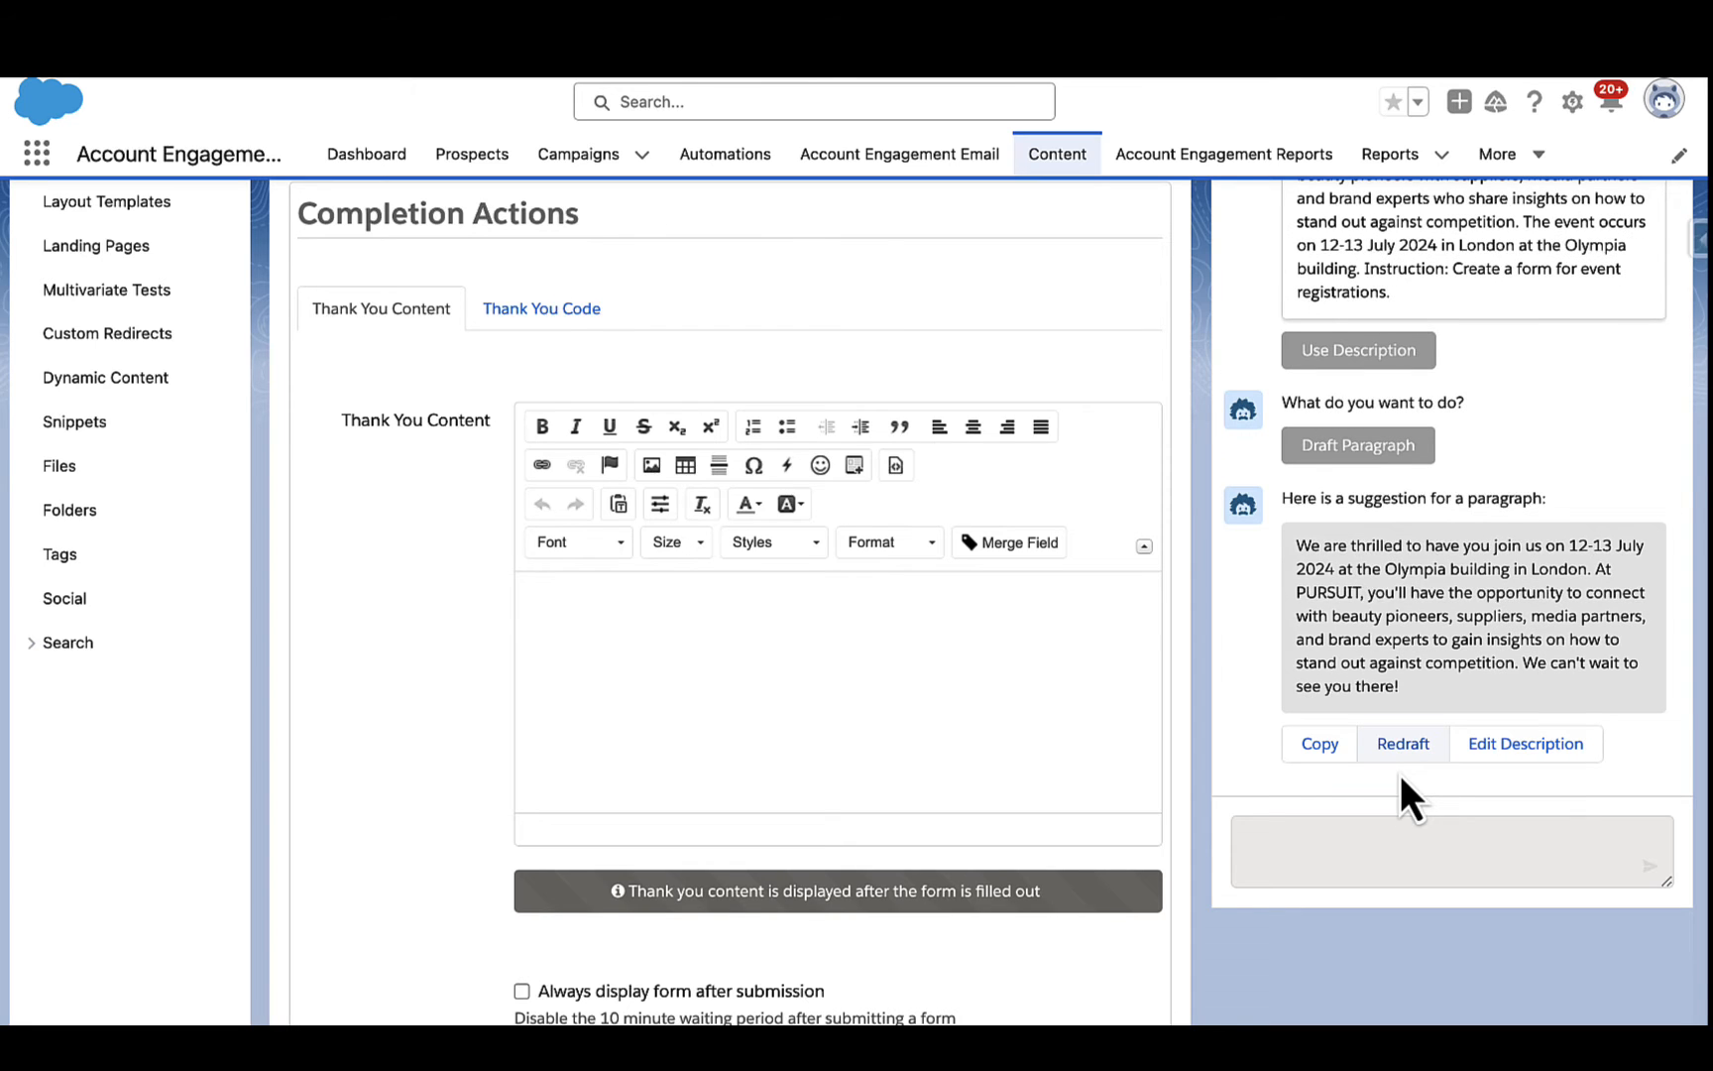
Insert the drafted paragraph as Thank You Content and cut it to its first sentence, adding an exclamation mark.
click(1328, 753)
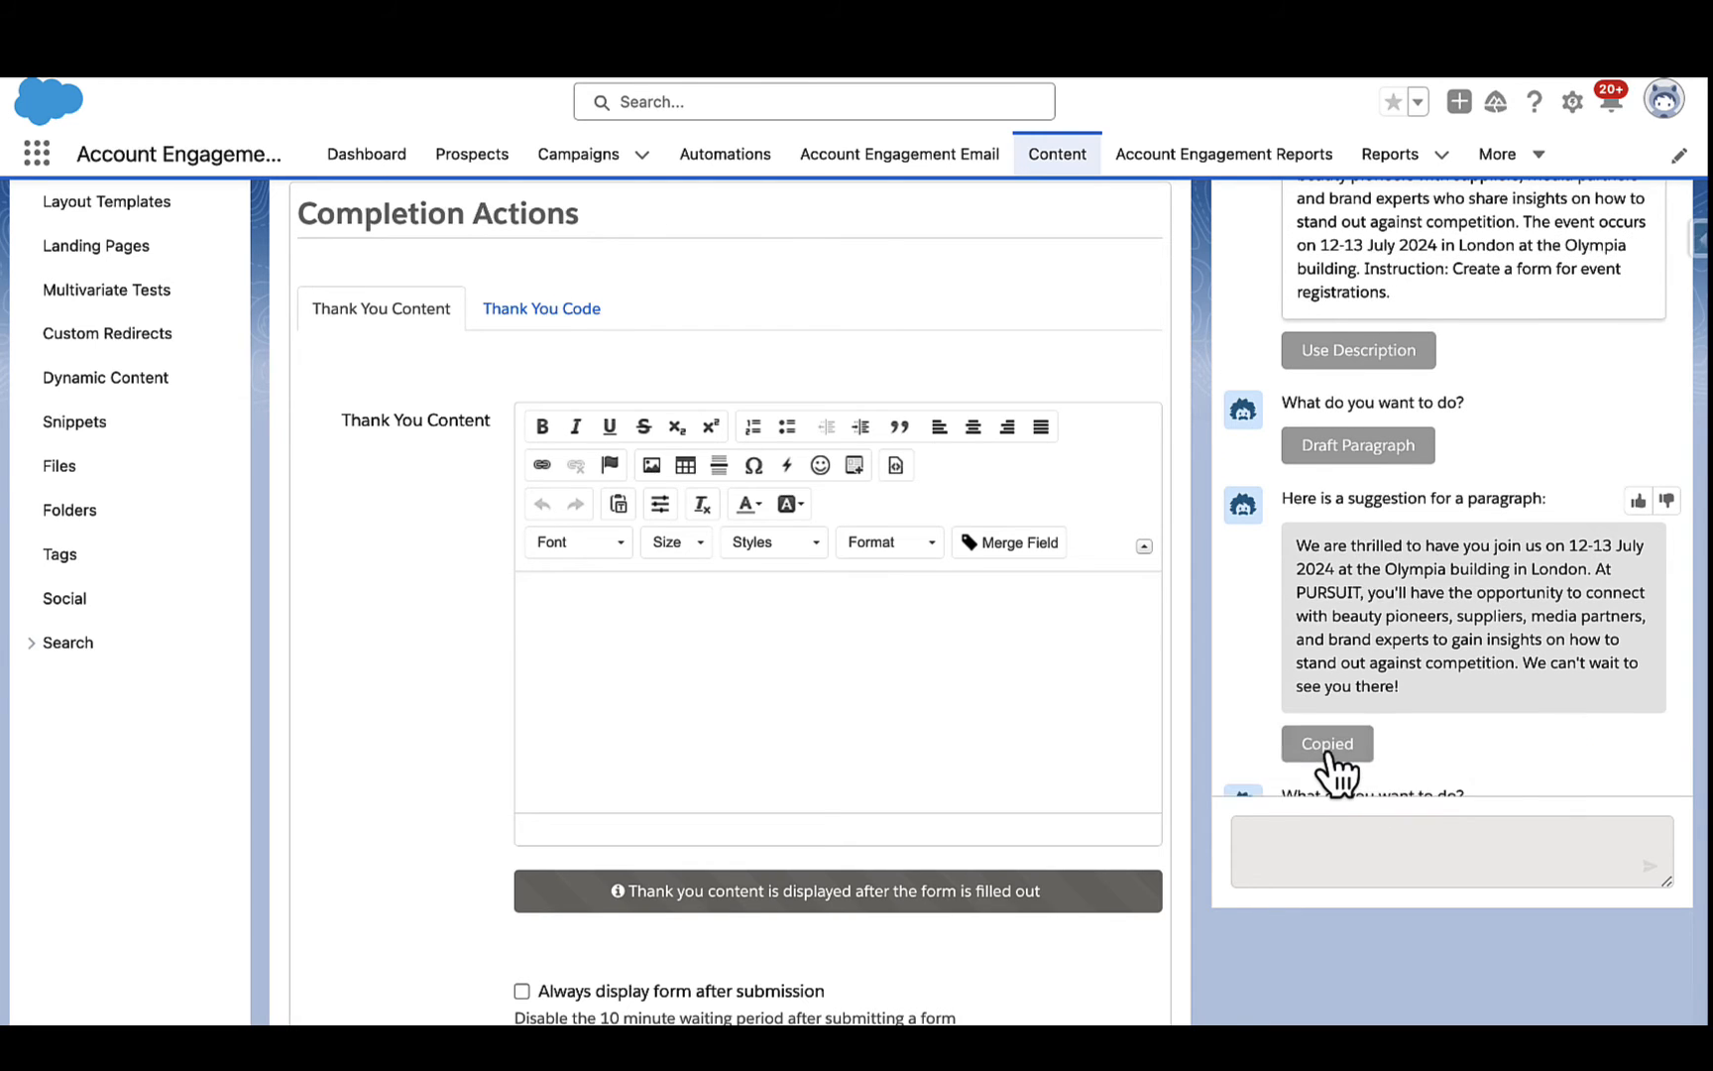
click(608, 662)
text(We are thrilled to have you join us on 12-13 July 2024 at the Olympia building in London. At PURSUIT, you'll have the opportunity to connect with beauty pioneers, suppliers, media partners, and brand experts to gain insights on how to stand out against competition. We can't wait to see you there!)
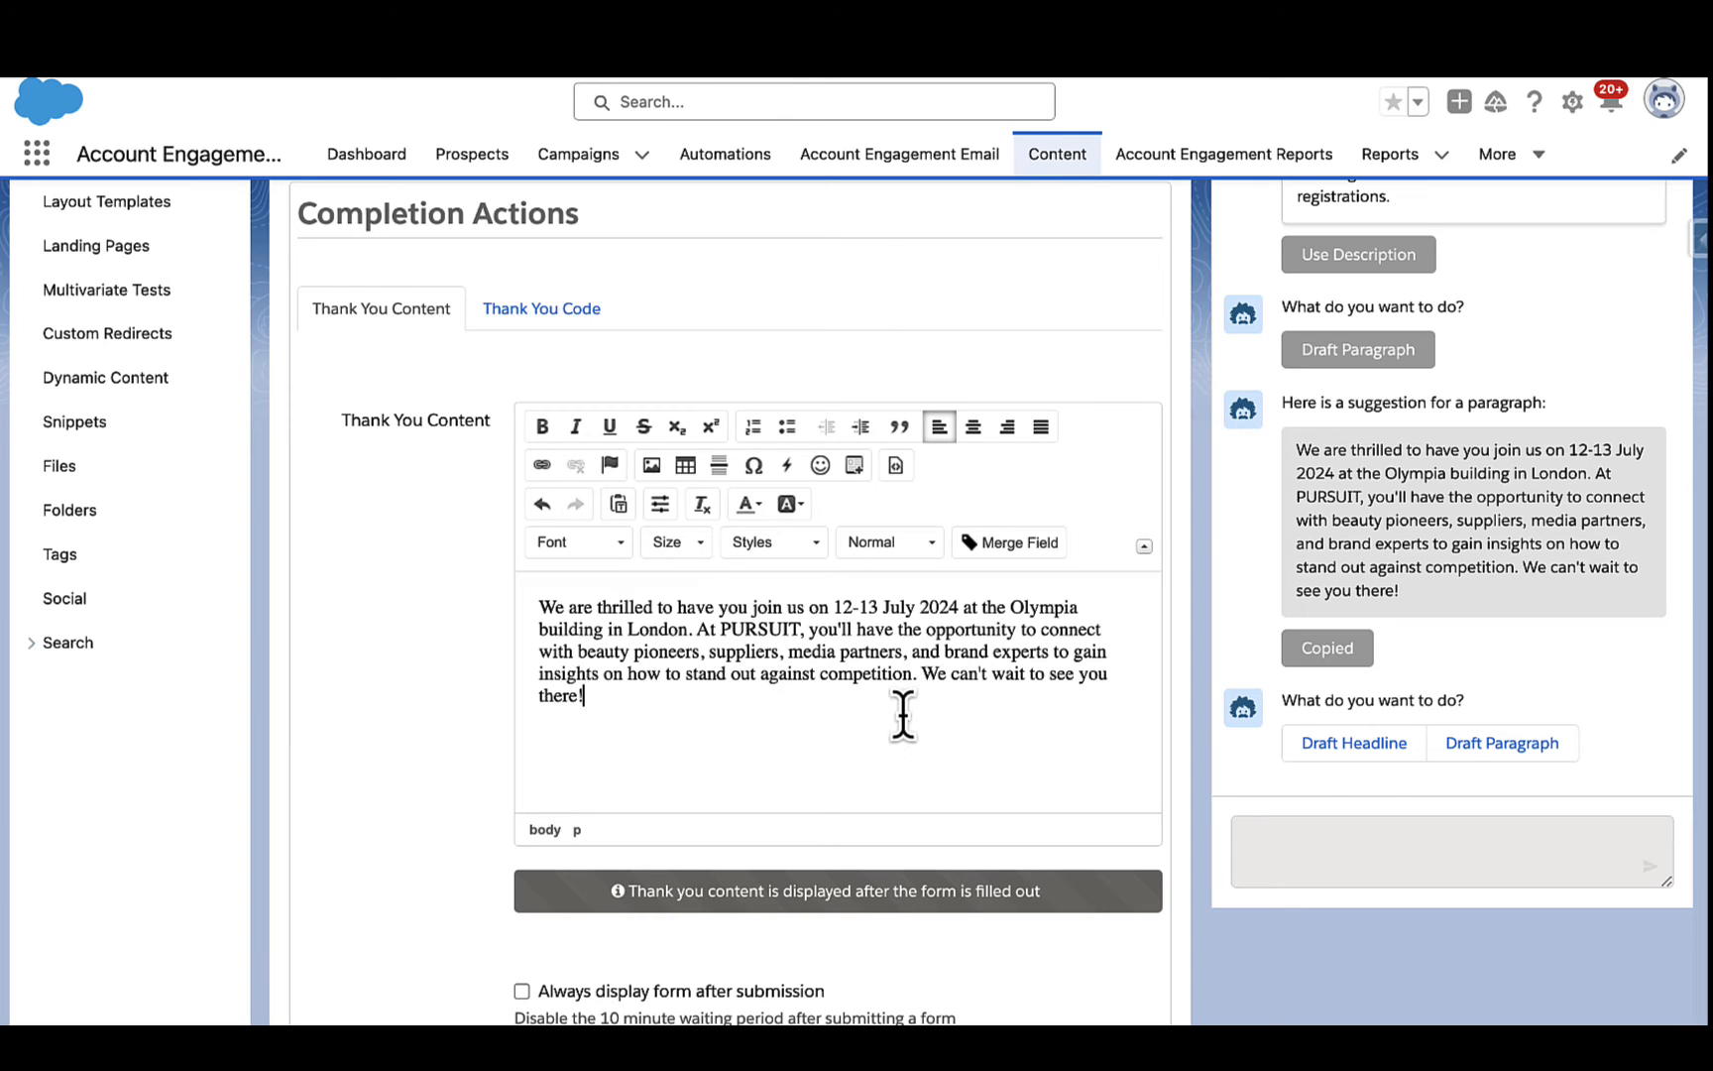
drag(915, 689, 692, 630)
key(BackSpace)
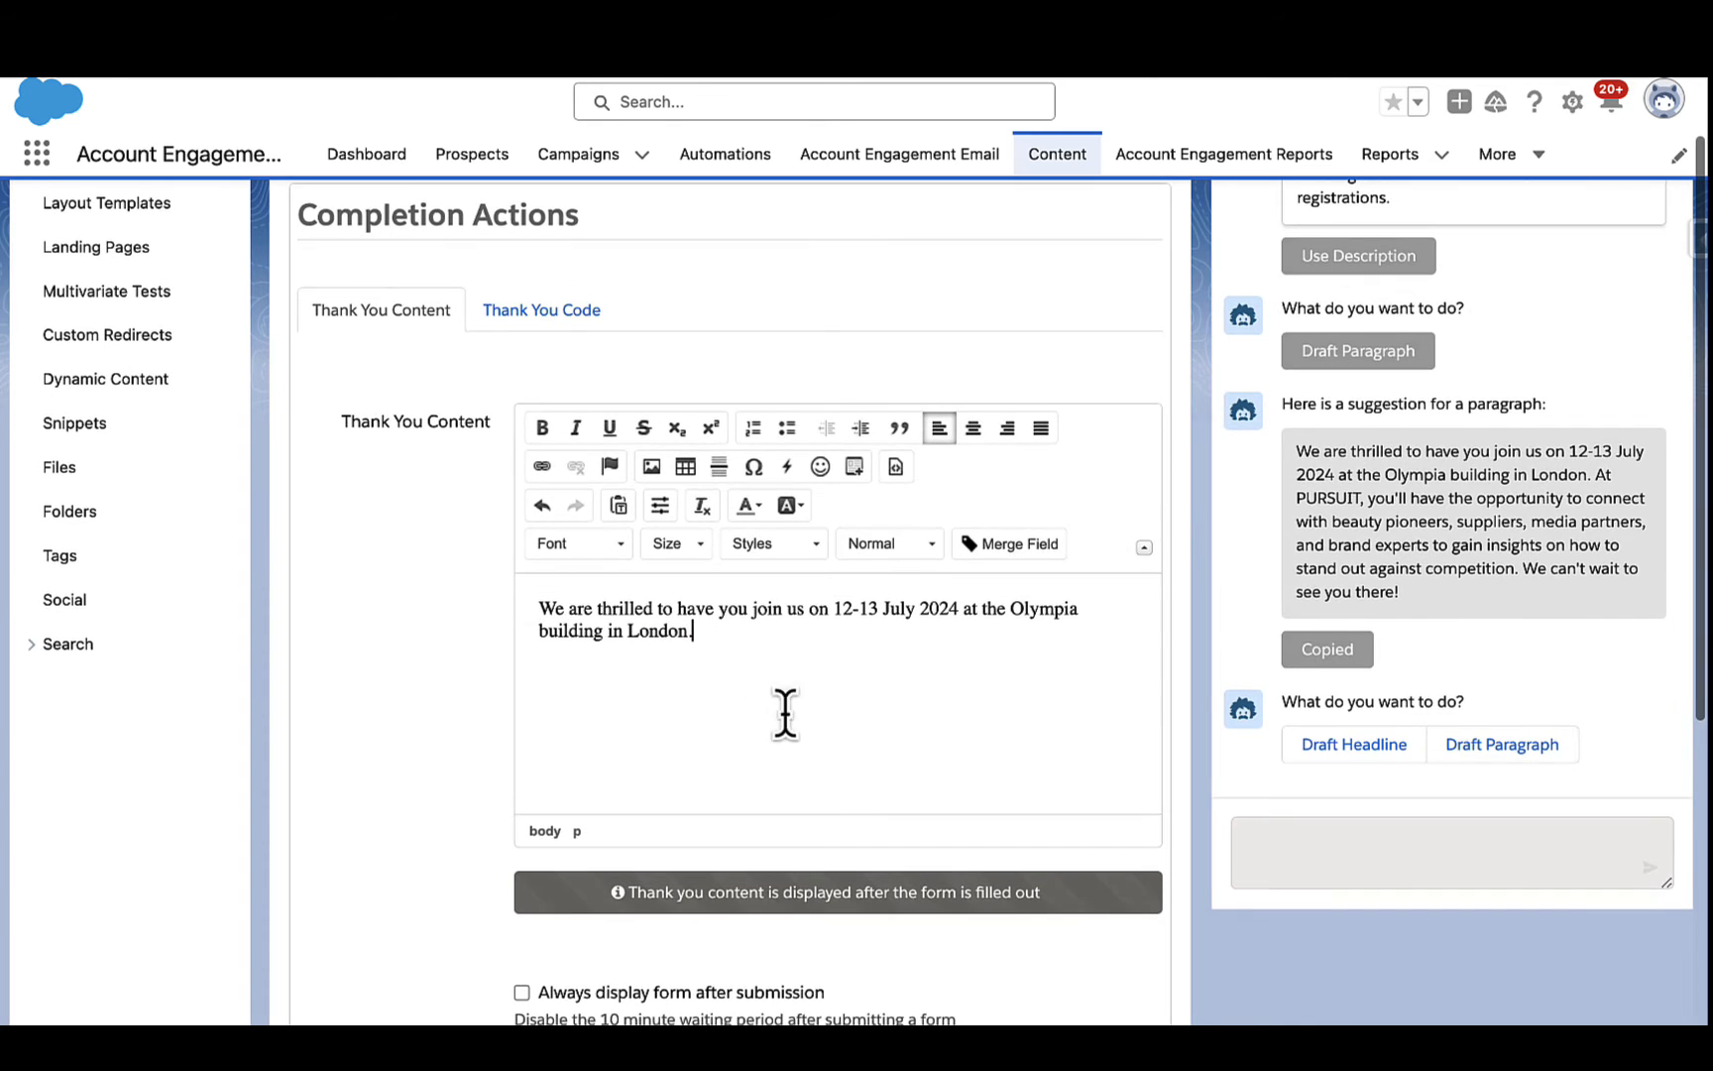
text(!)
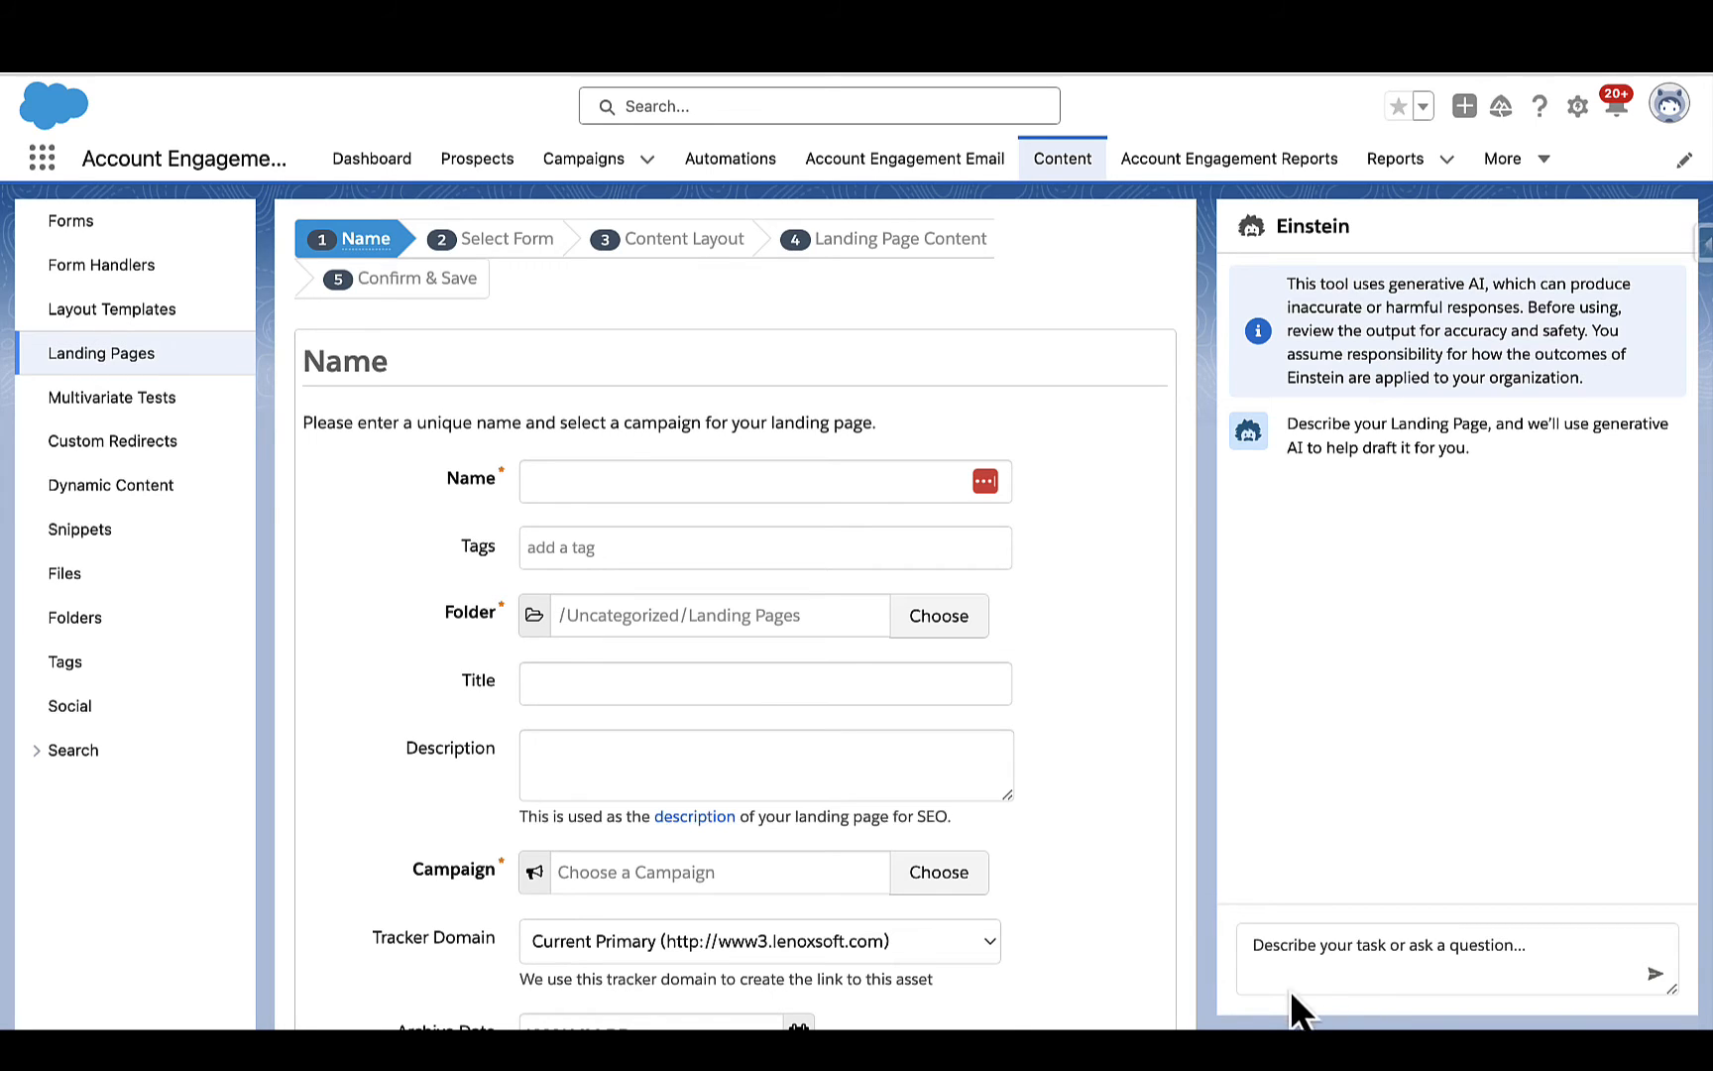
Submit the PURSUIT description to Einstein with "Create a landing page for event registrations." and accept the suggested name "Beauty Industry Event Registration".
click(1310, 953)
text(I work for an event company called PURSUIT, we run an event aimed at professionals in the beauty industry. At our event, we connect beauty pioneers with suppliers, media partners and brand experts who share insights on how to stand out against competition. The event occurs on 12-13 July 2024 in London at the Olympia building. Instruction: Create a landing page for event registrations.)
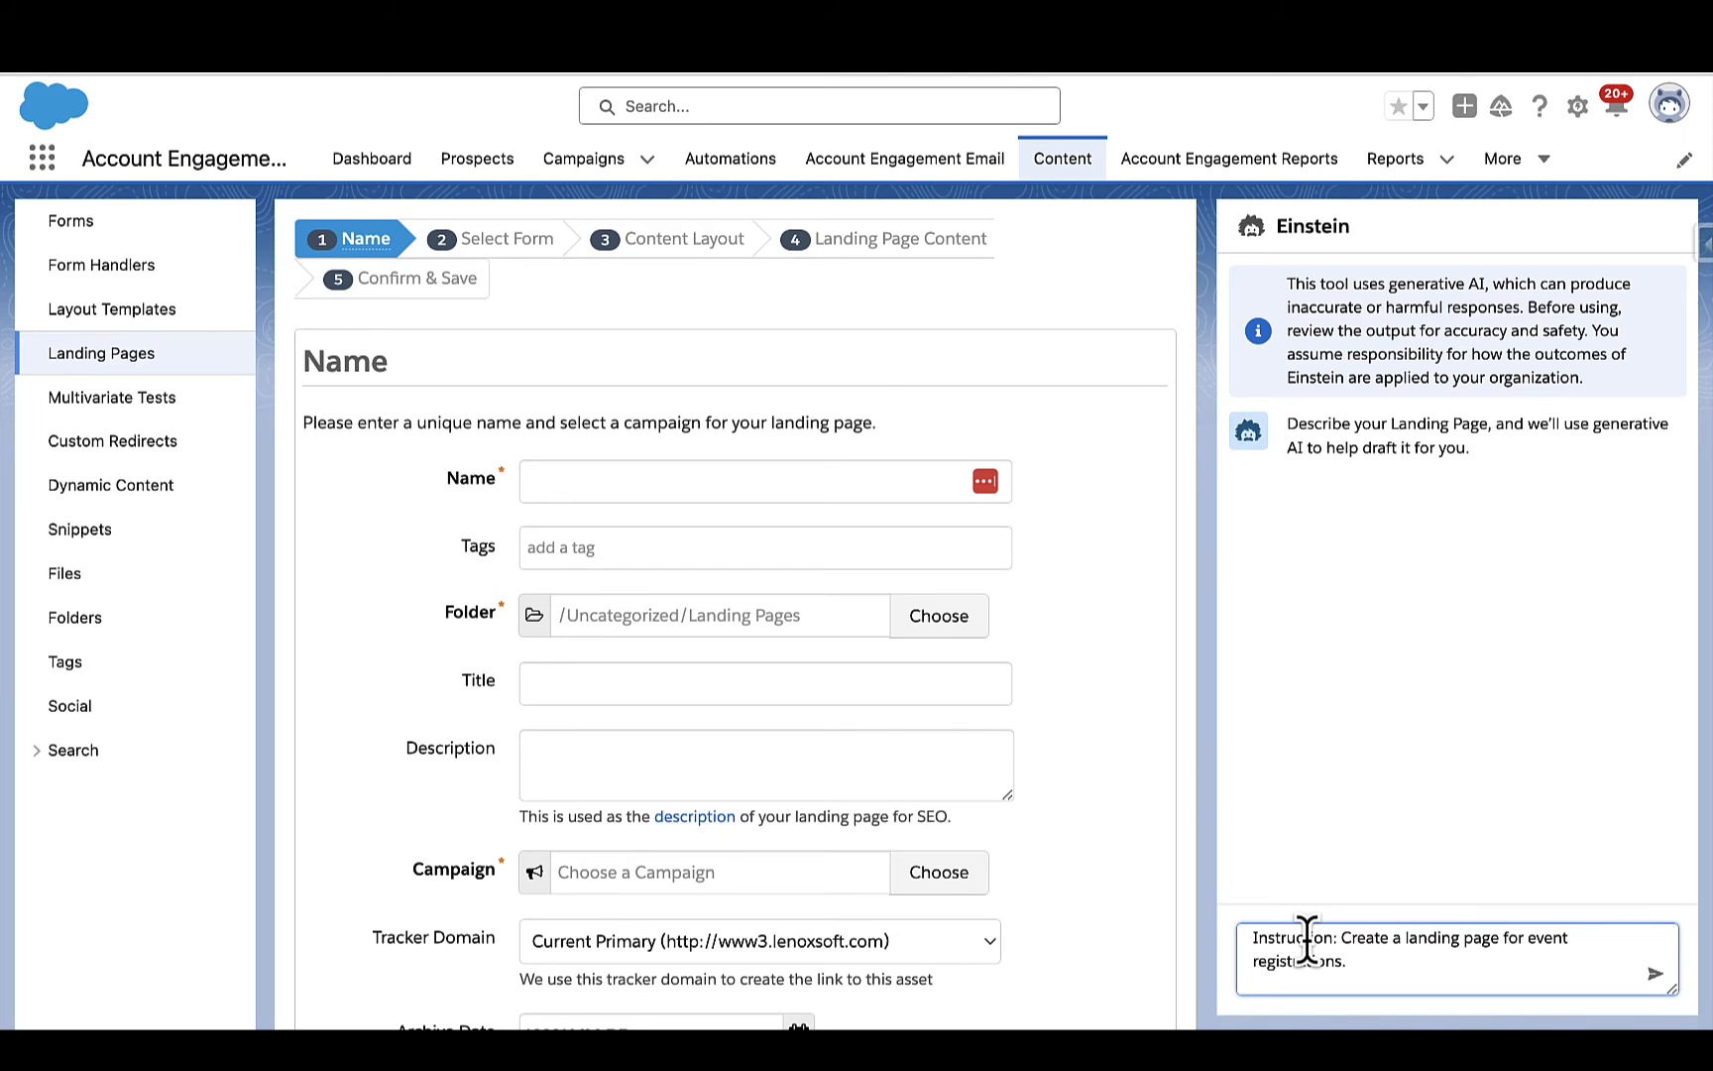
key(Return)
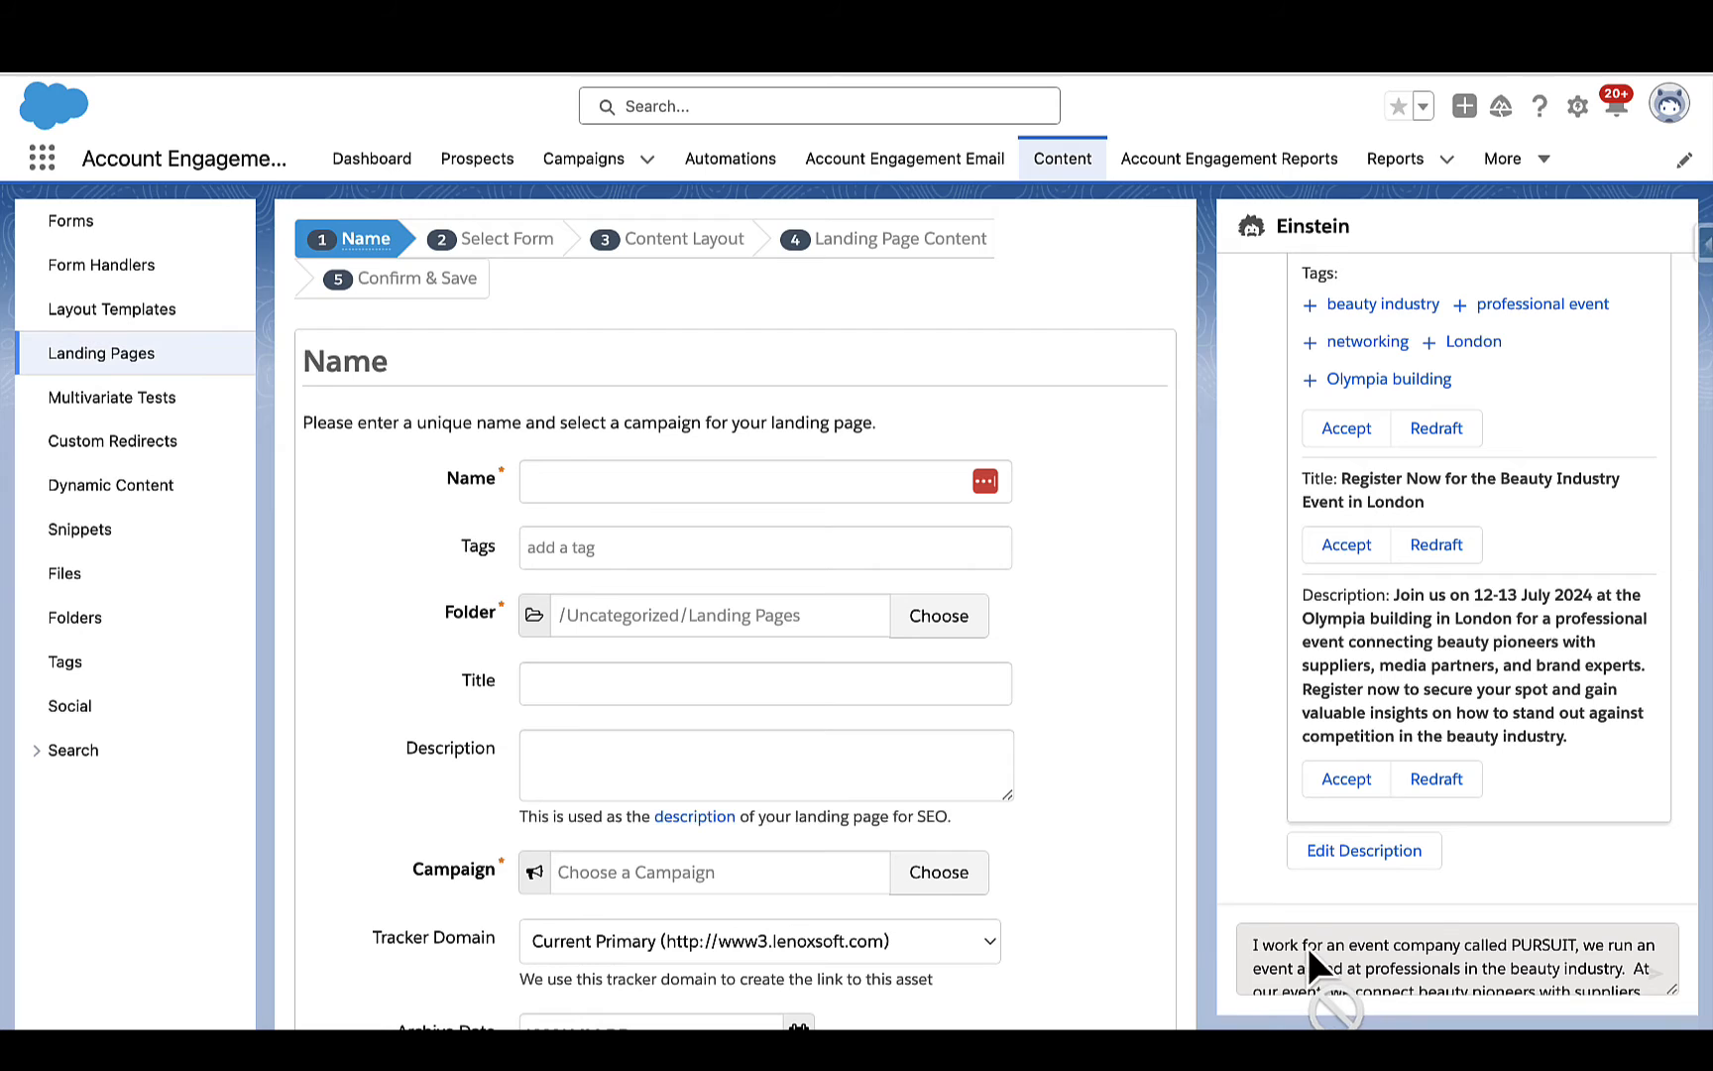
scroll(1477, 728, up, 4)
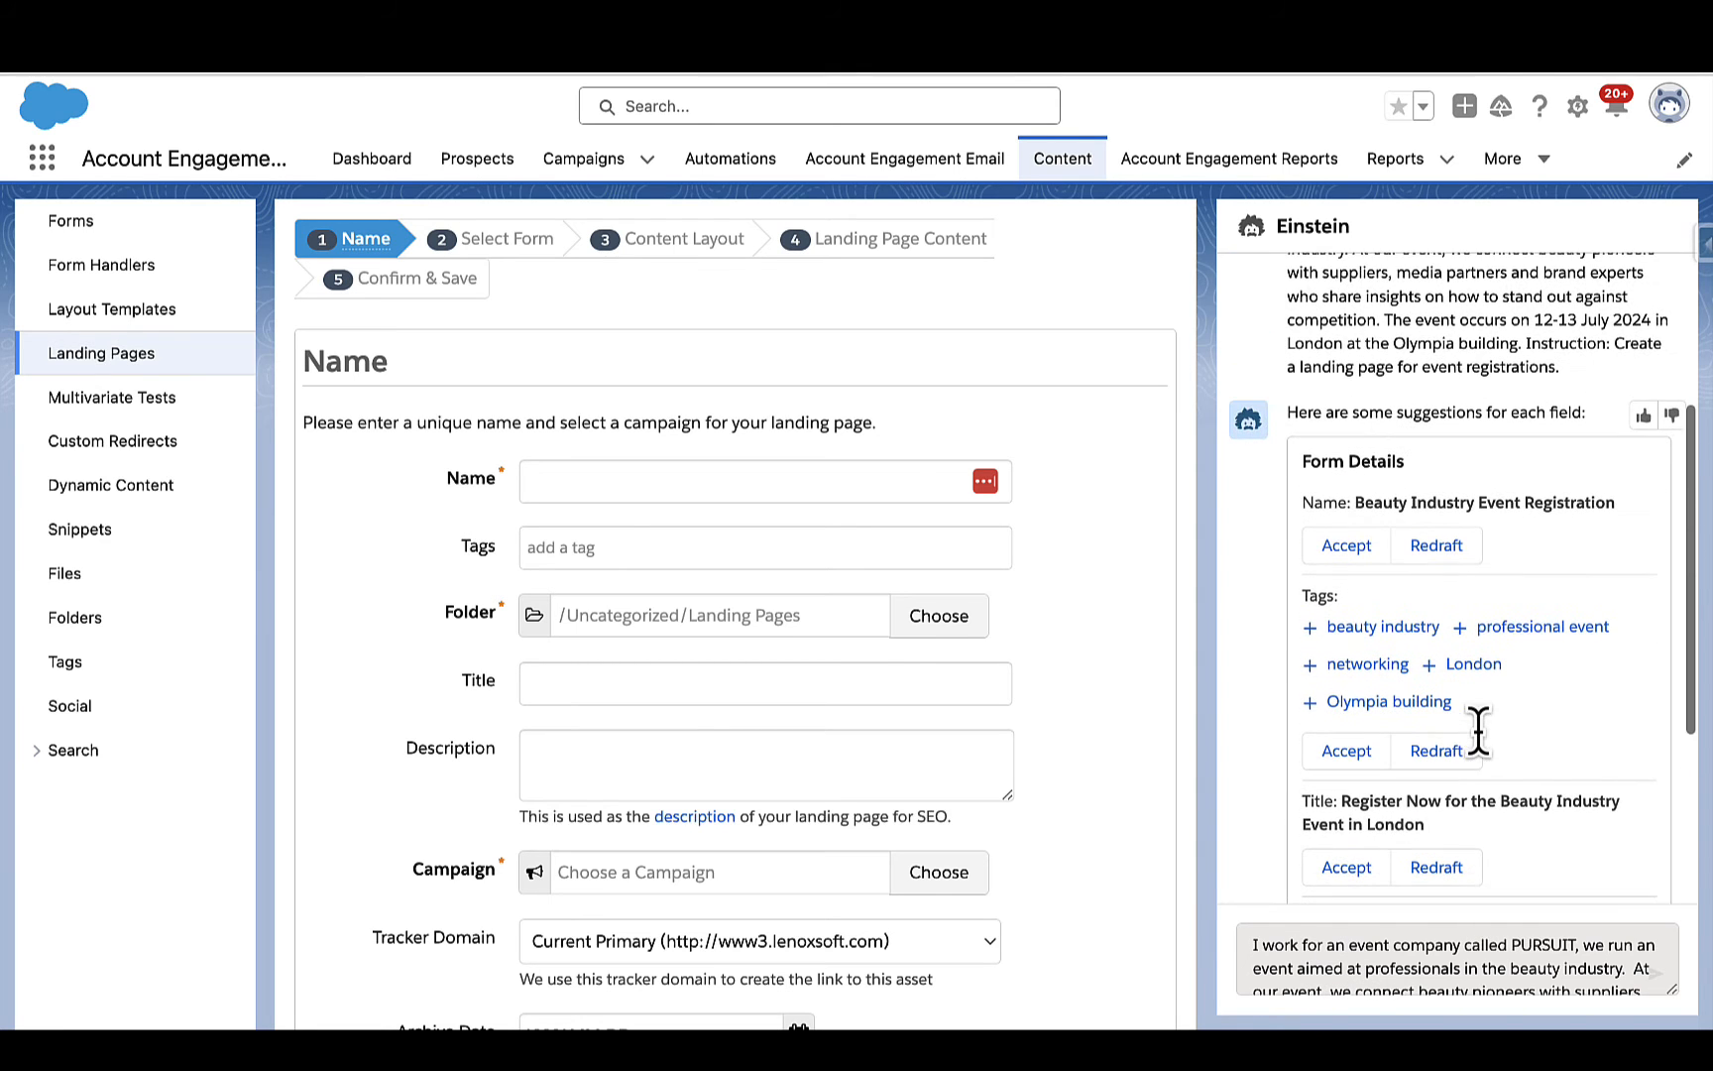
click(1368, 554)
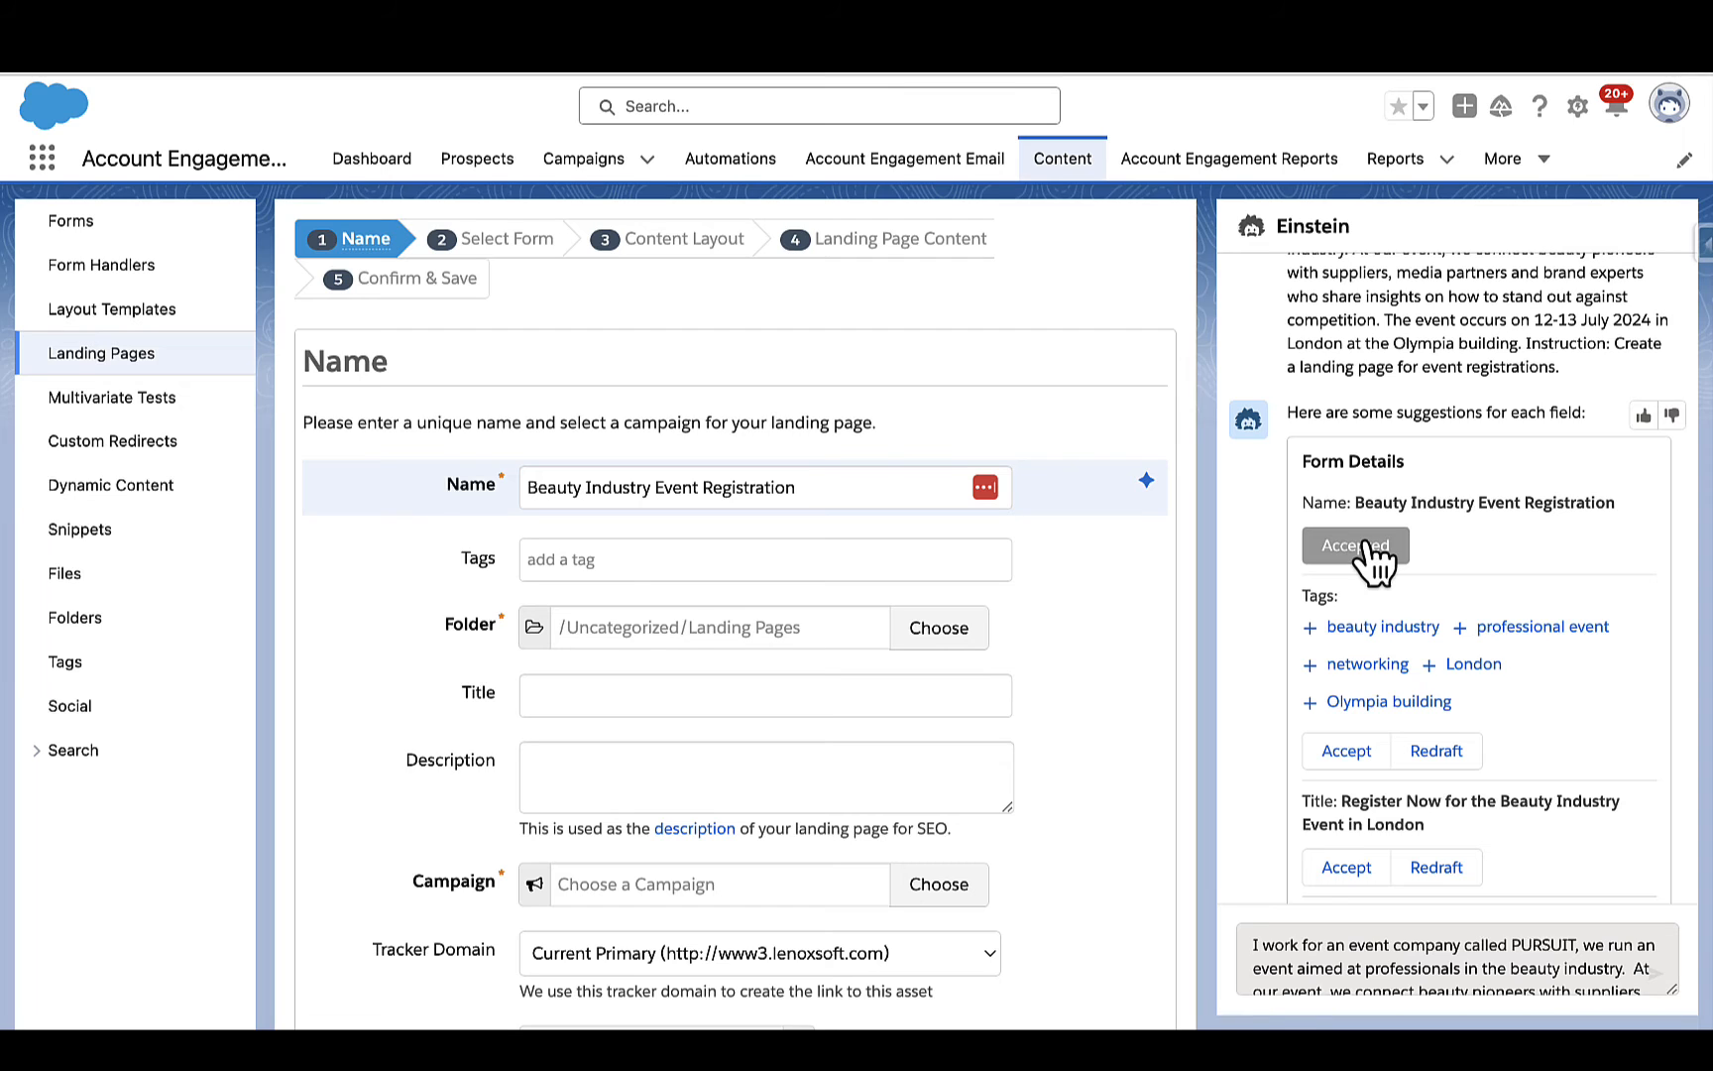
Redraft the landing page title twice, accept "Join PURSUIT's Exclusive Beauty Industry Professionals Event in London", and accept the suggested description.
scroll(1535, 680, down, 3)
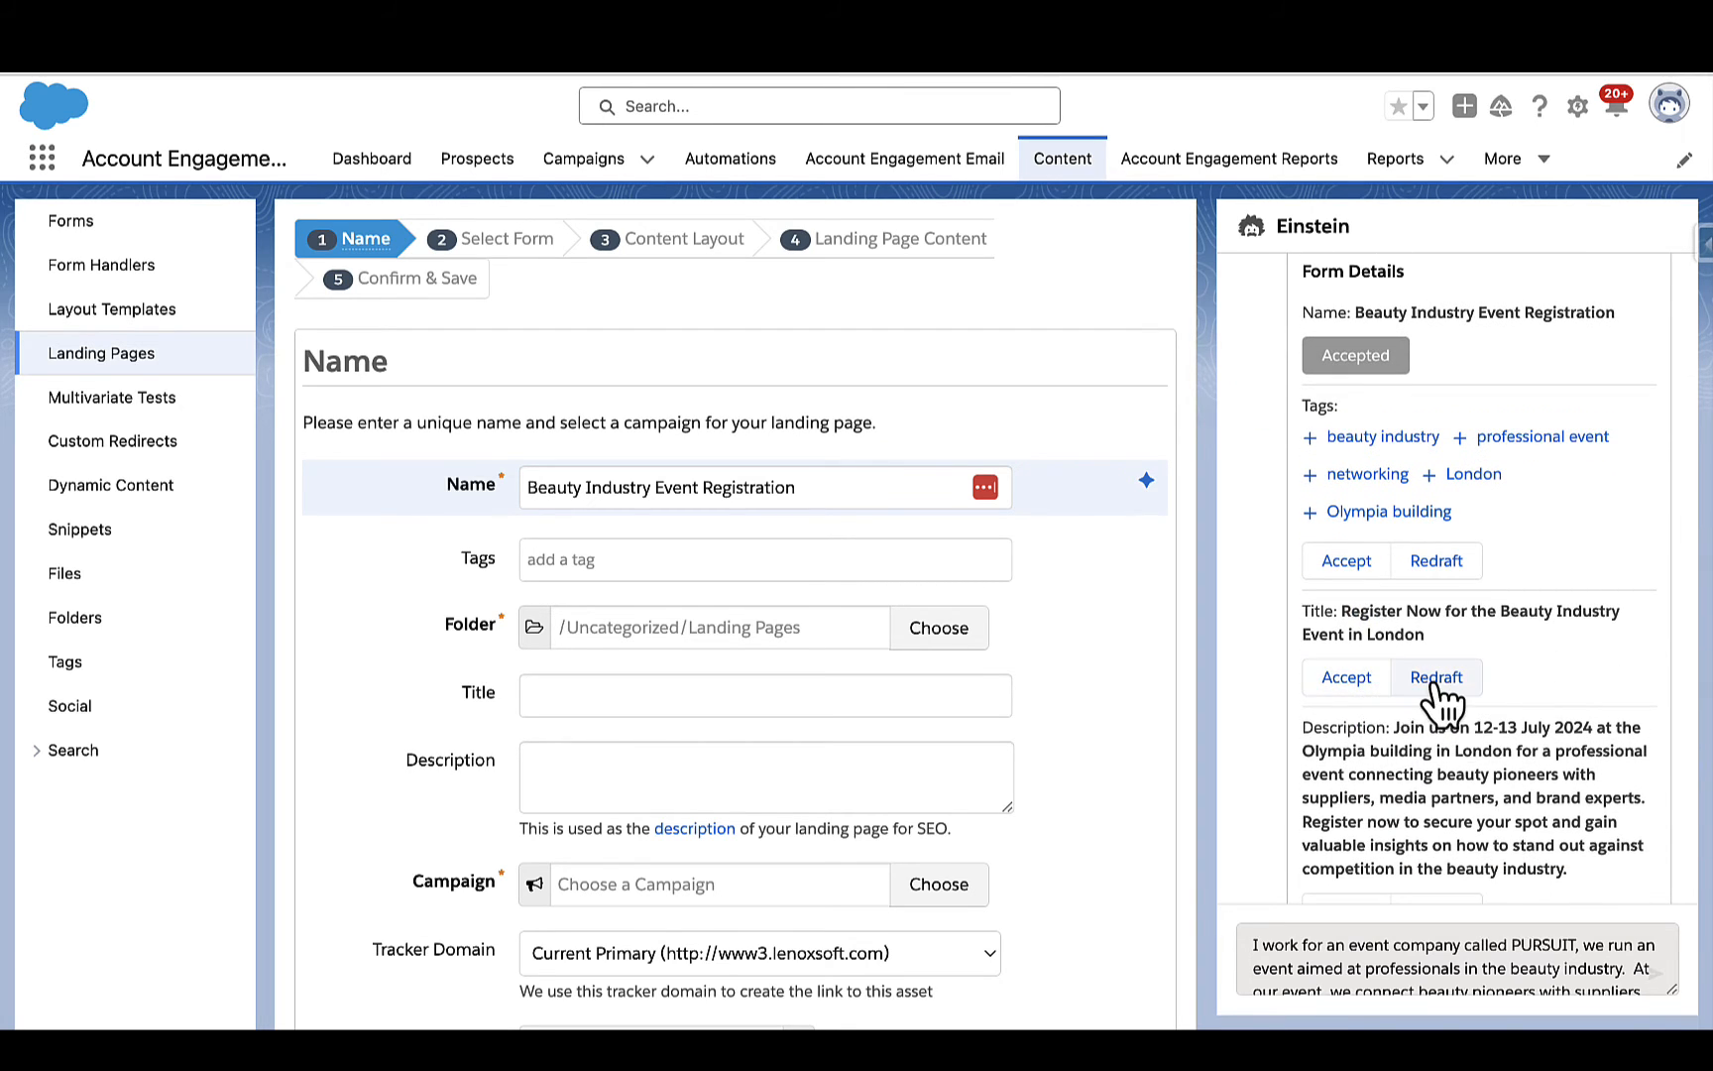
click(1435, 689)
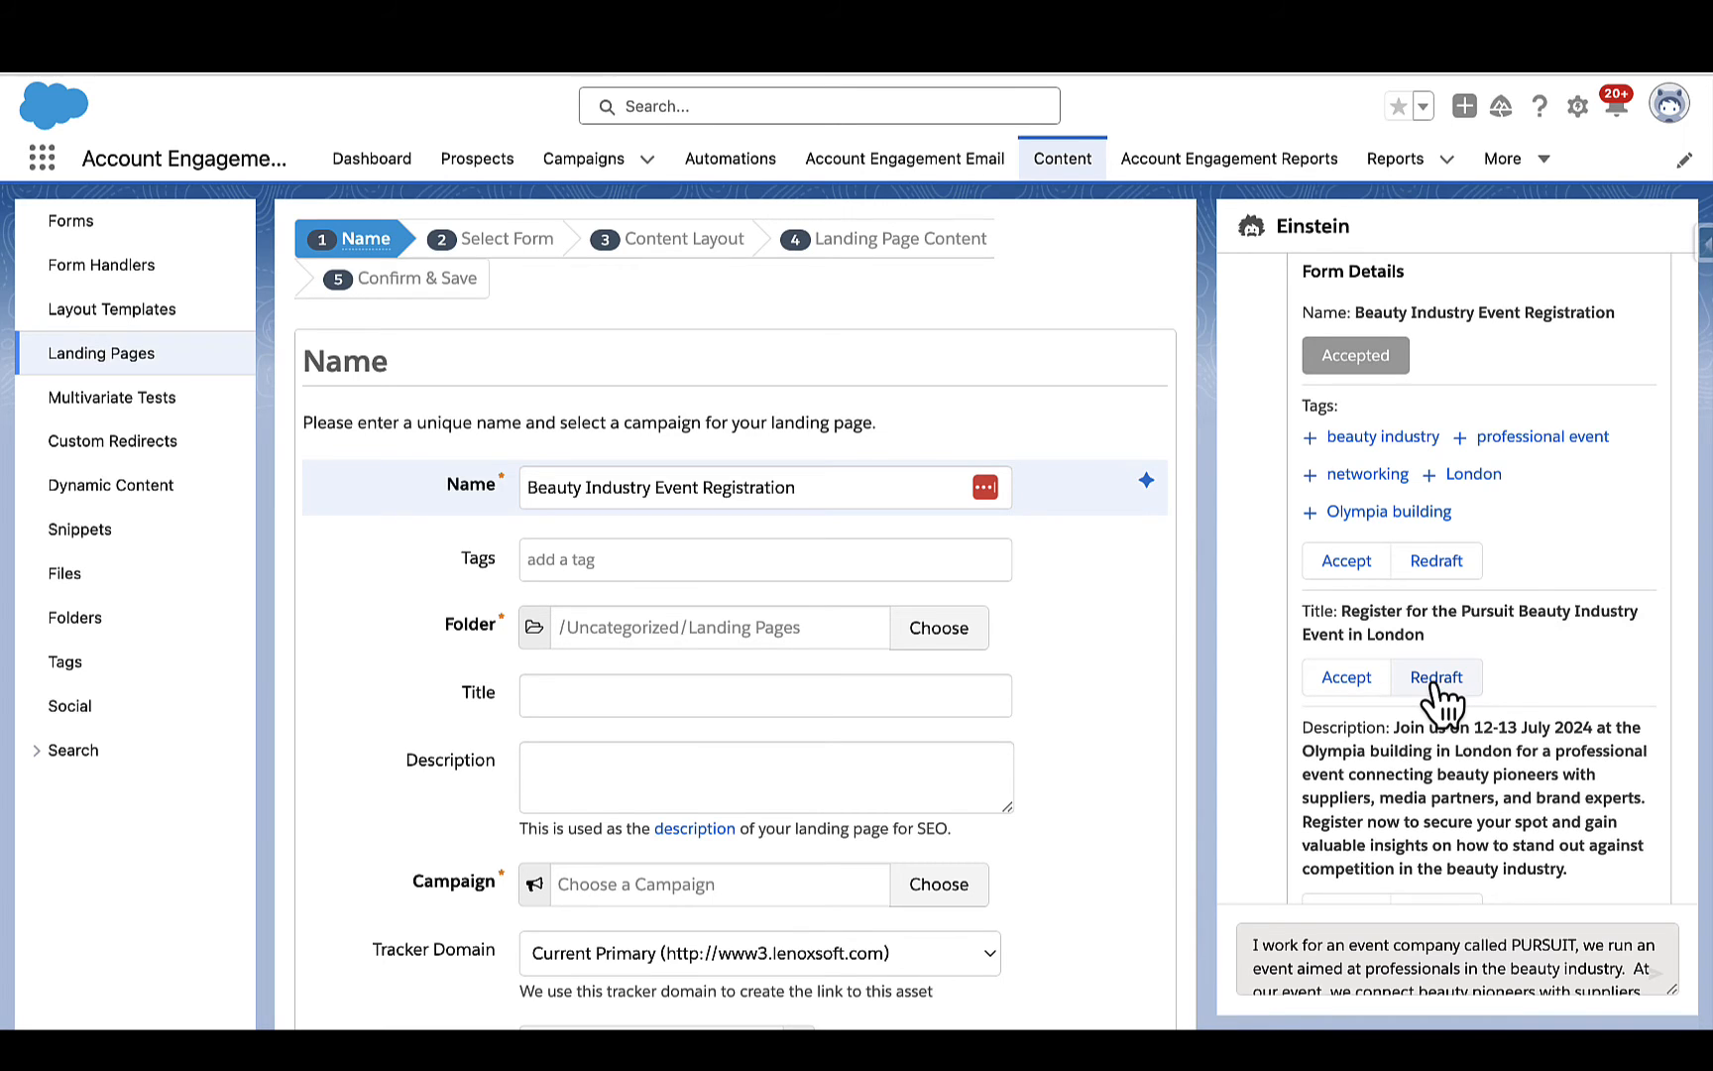
click(1432, 683)
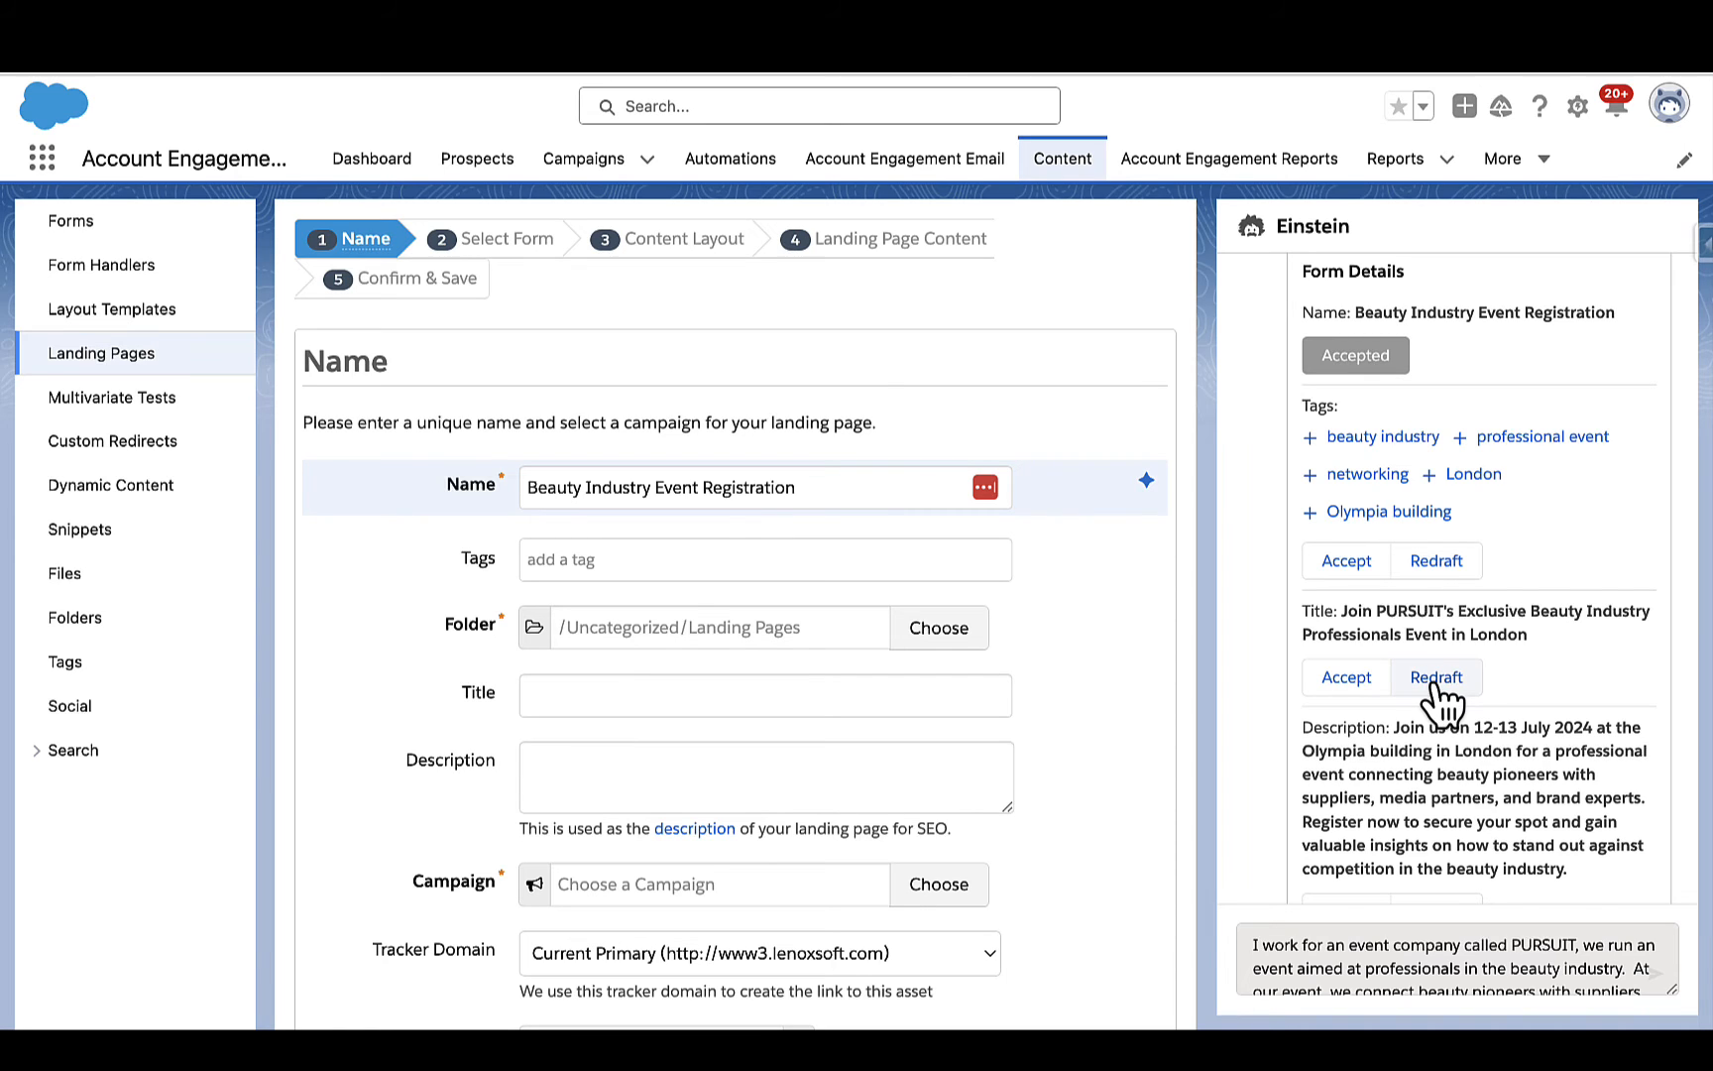
click(1358, 693)
scroll(1437, 742, down, 3)
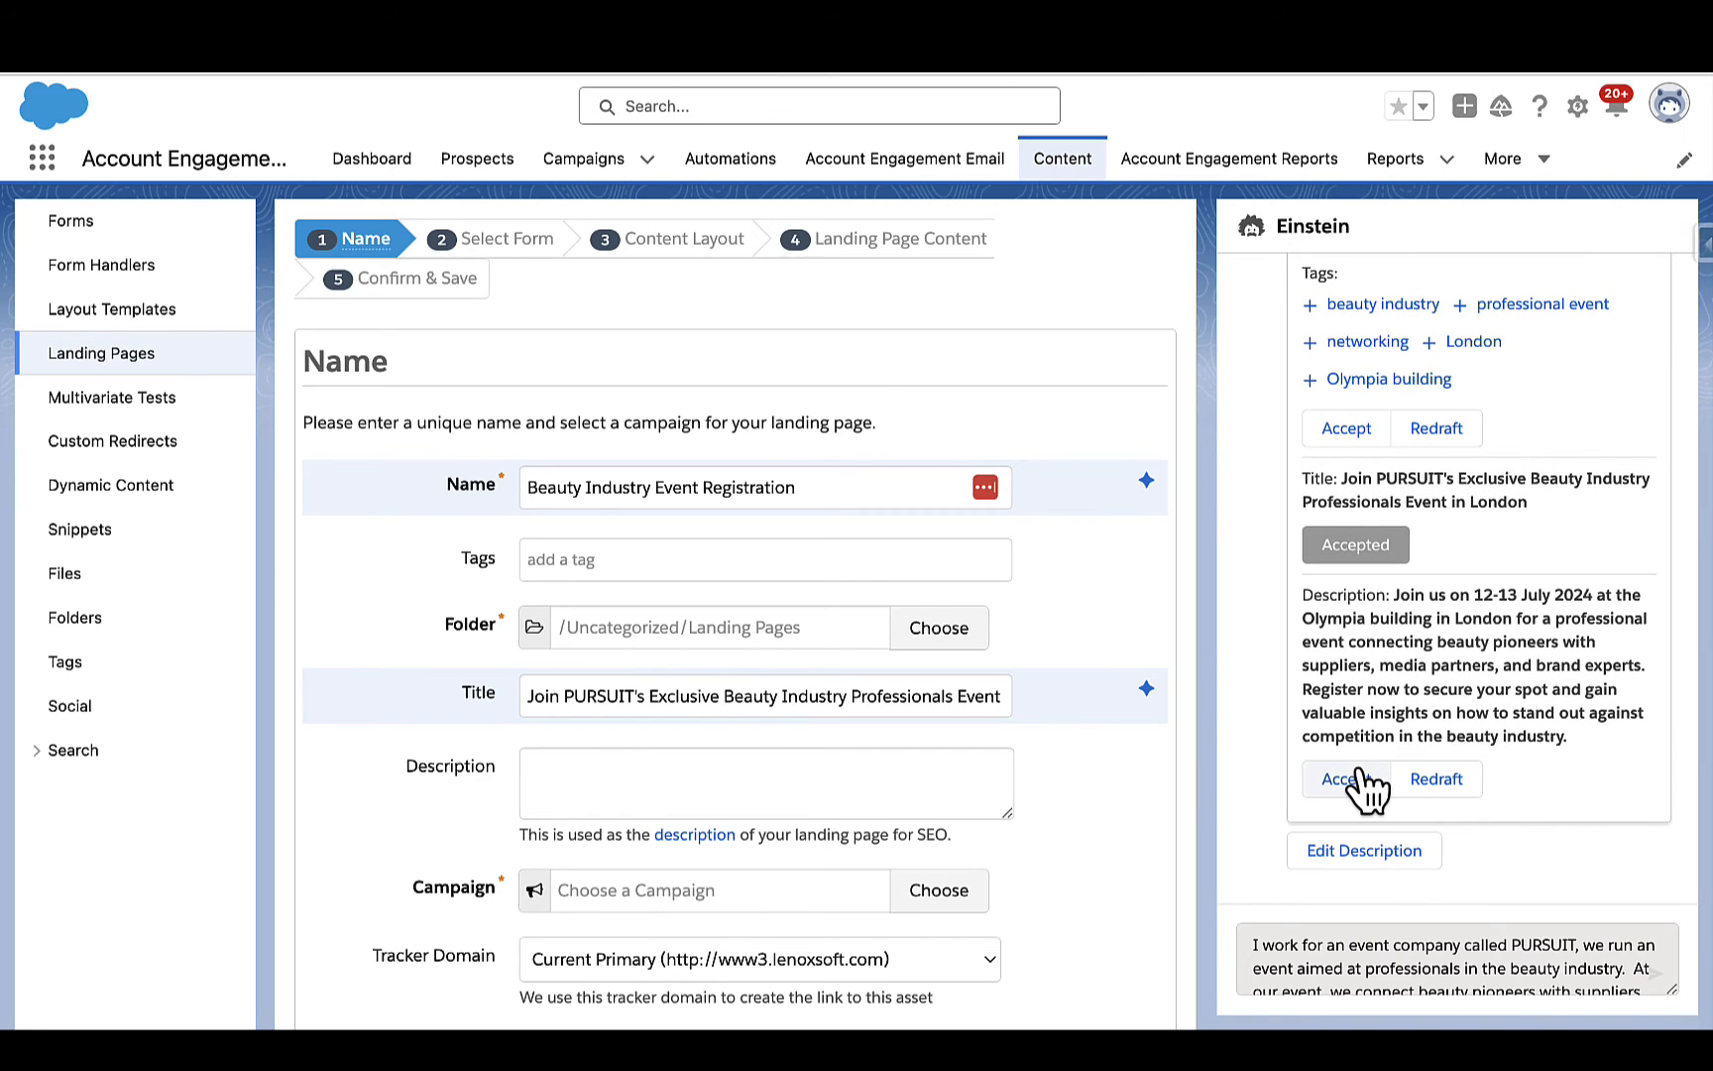
click(1366, 783)
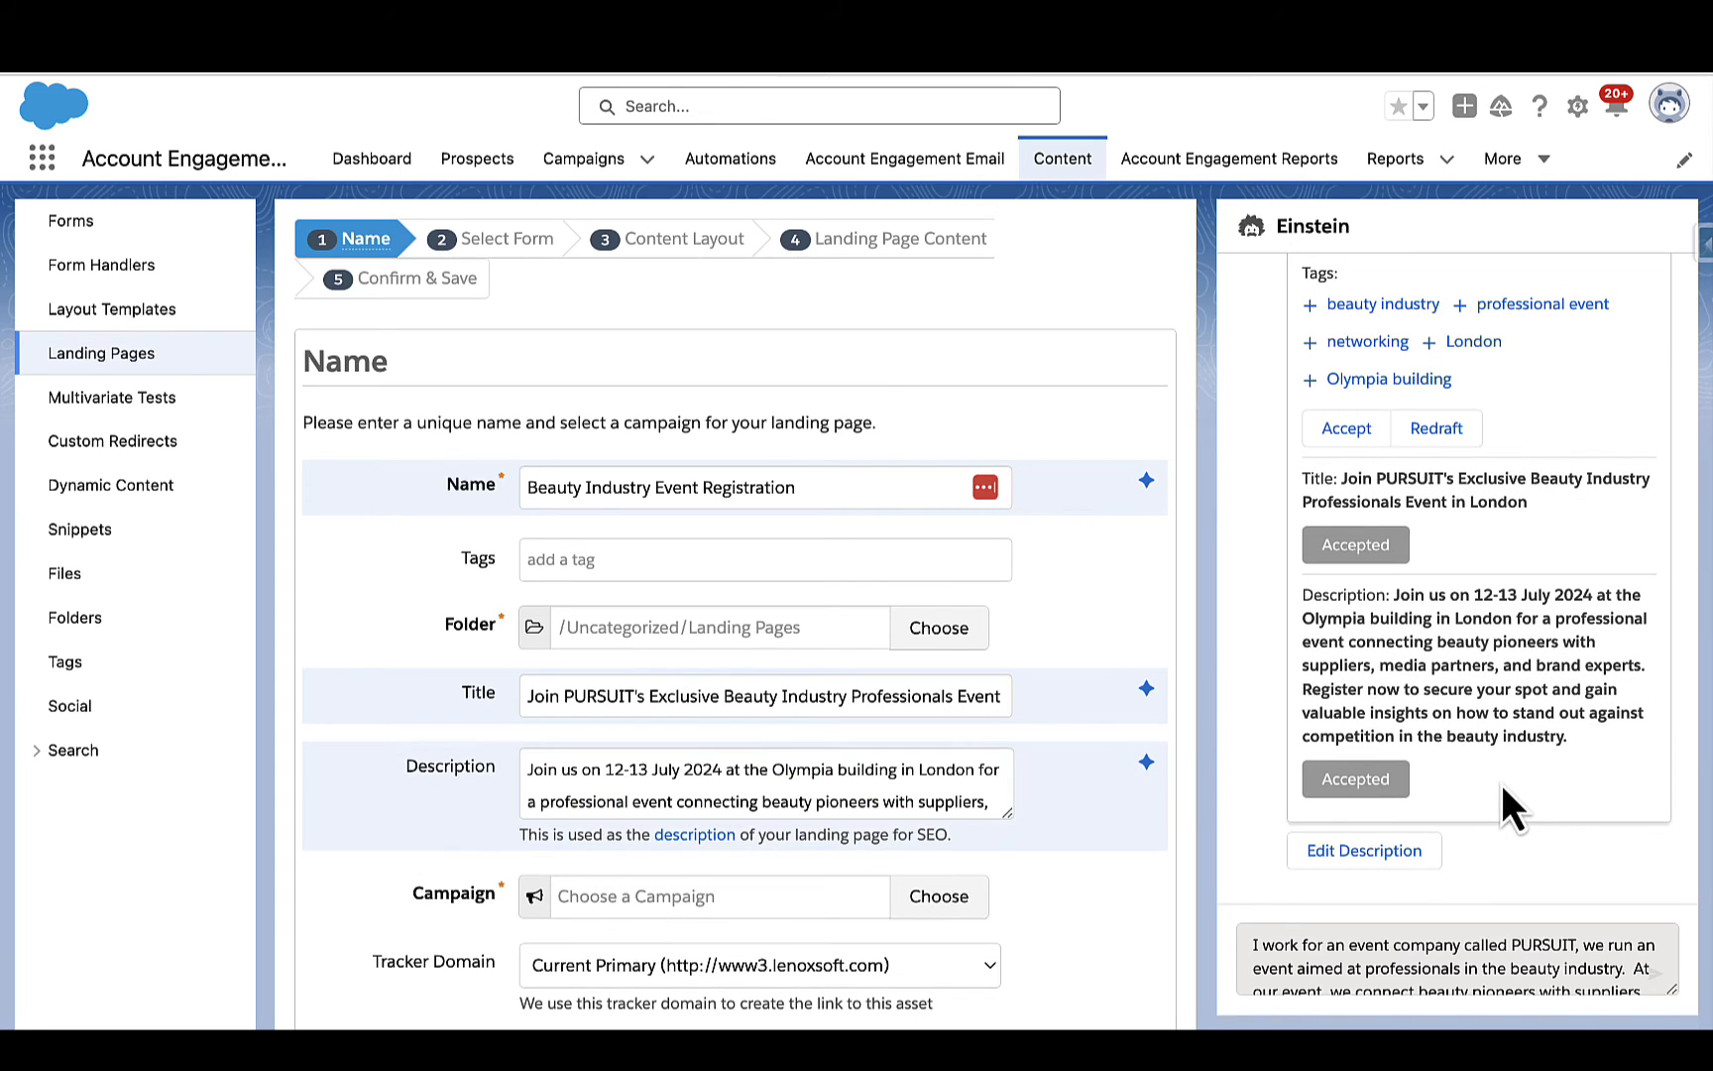
Assign the 2024_PURSUIT_Event campaign to the landing page and continue to the form selection.
scroll(1499, 784, down, 5)
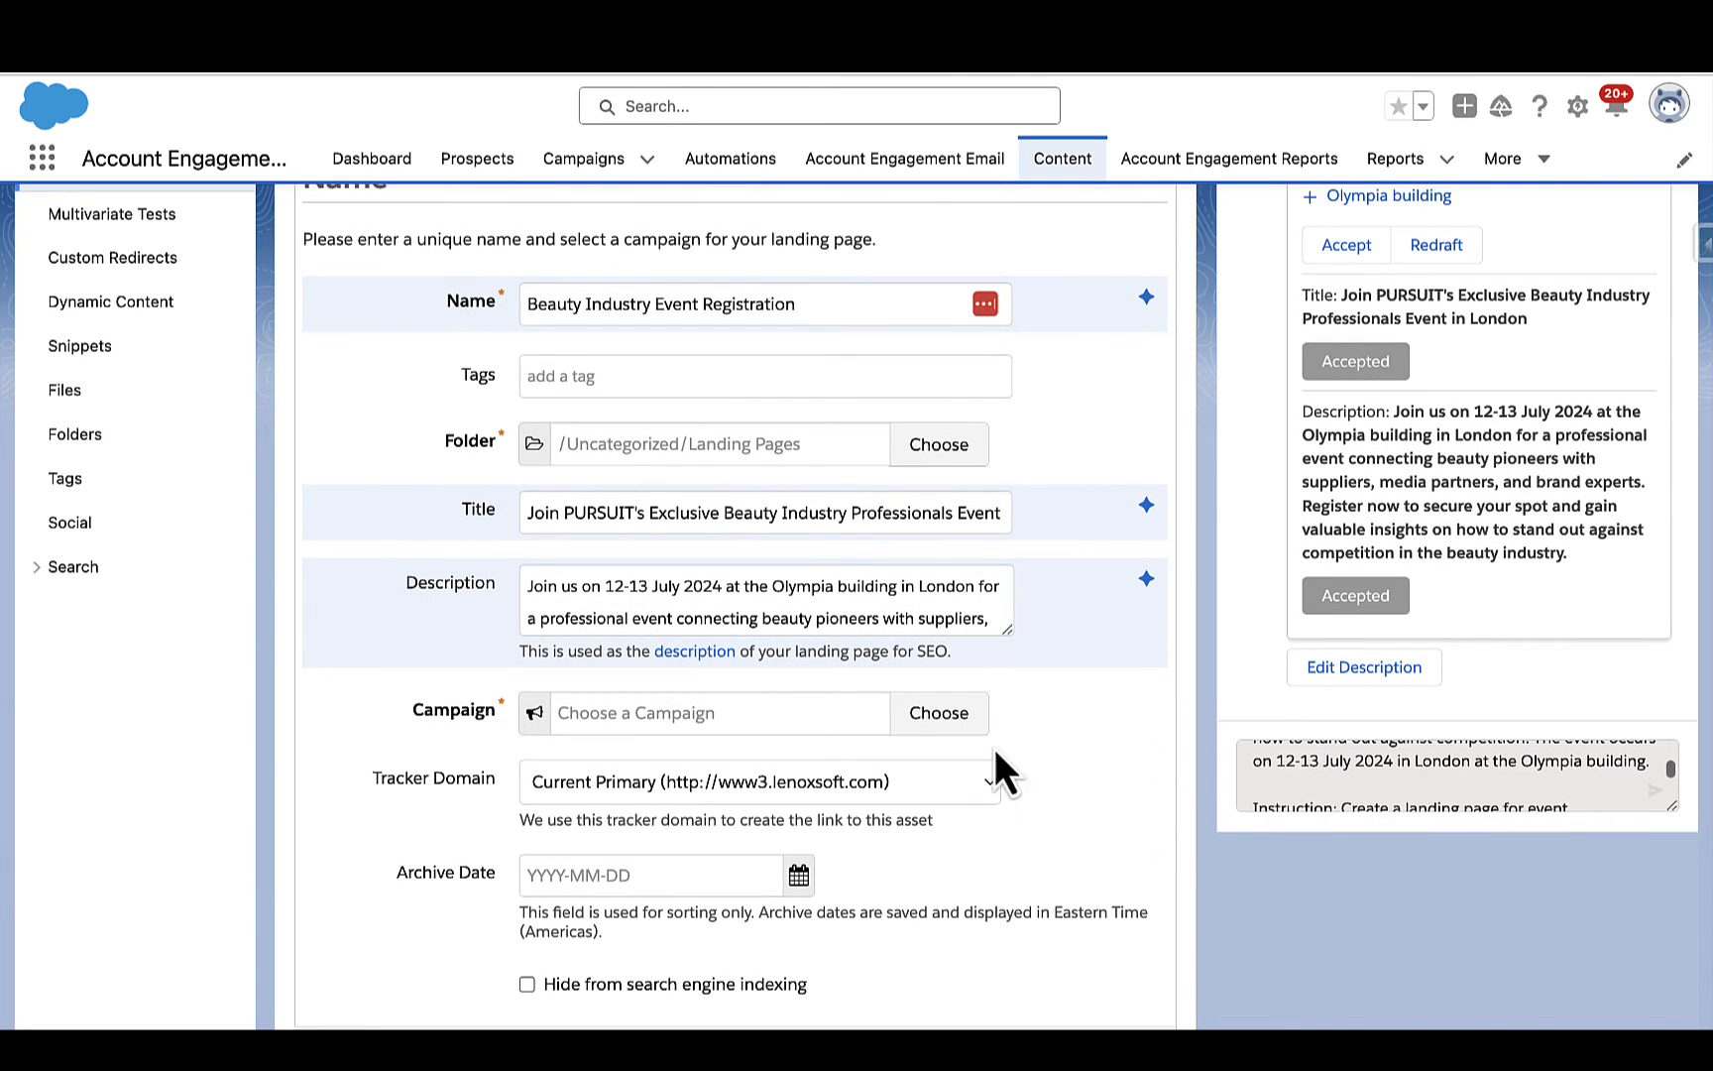
click(777, 728)
click(898, 270)
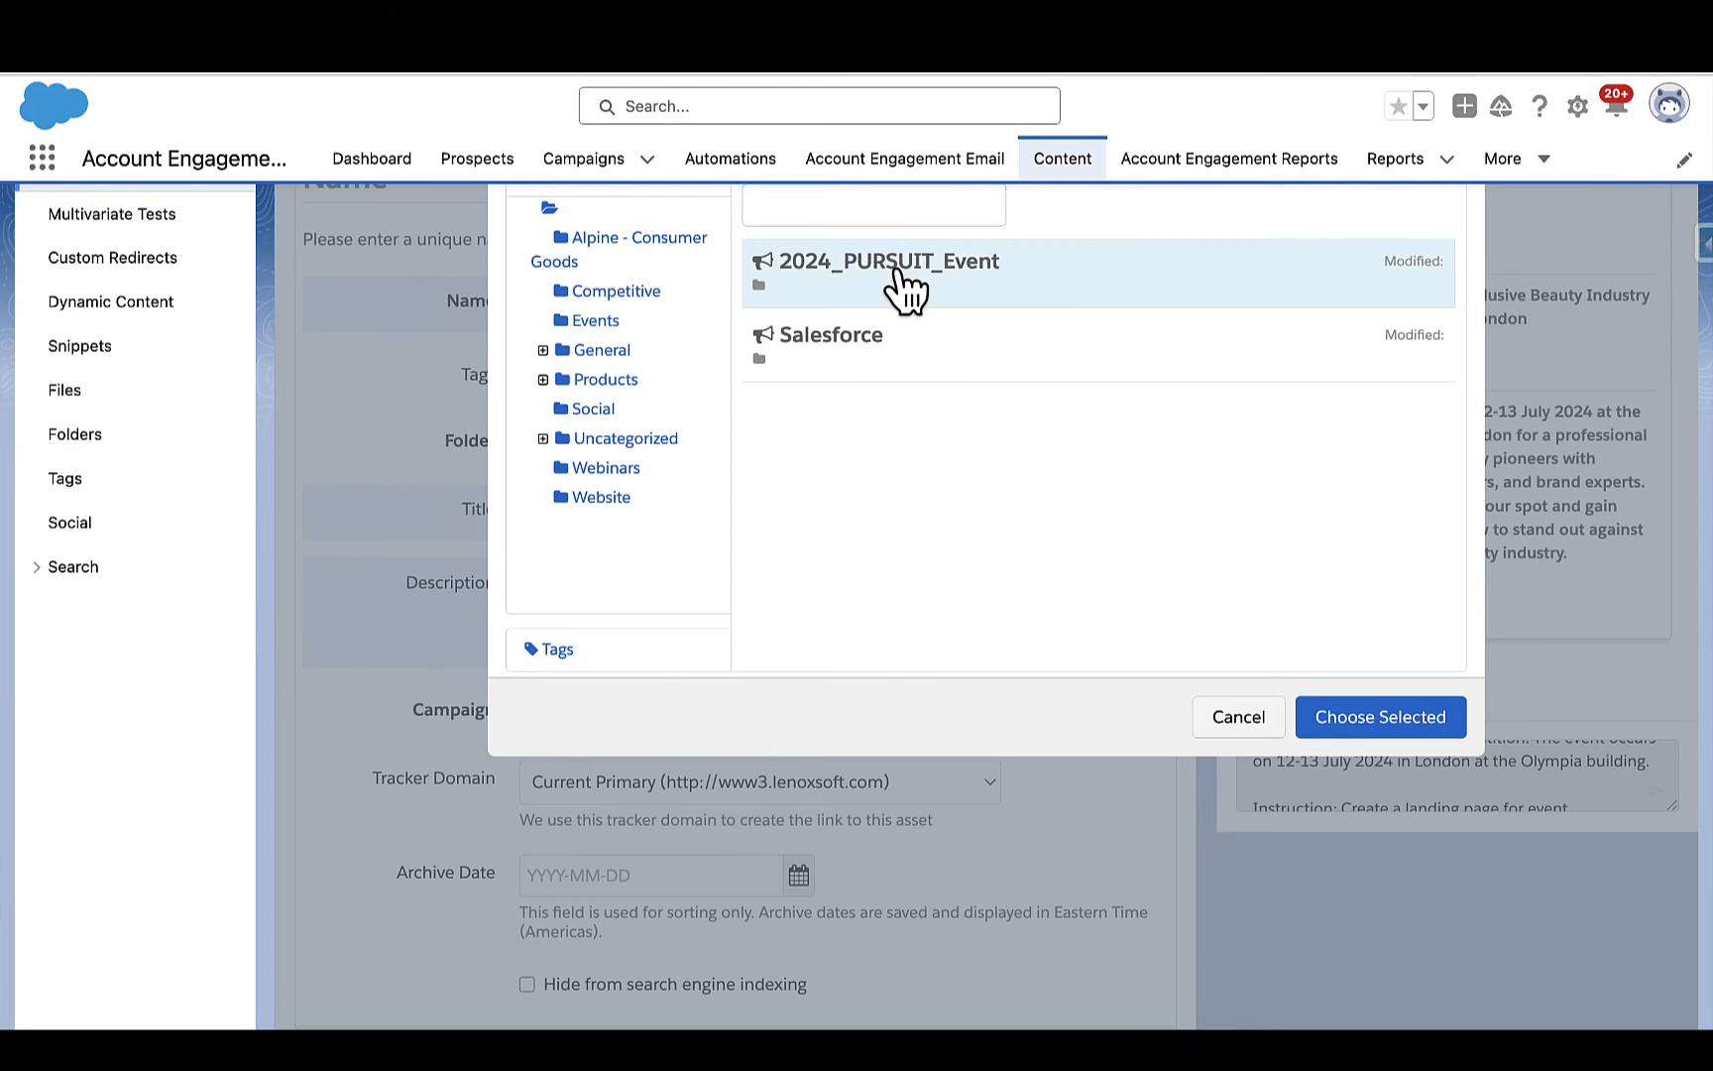
click(1340, 716)
scroll(1103, 776, down, 3)
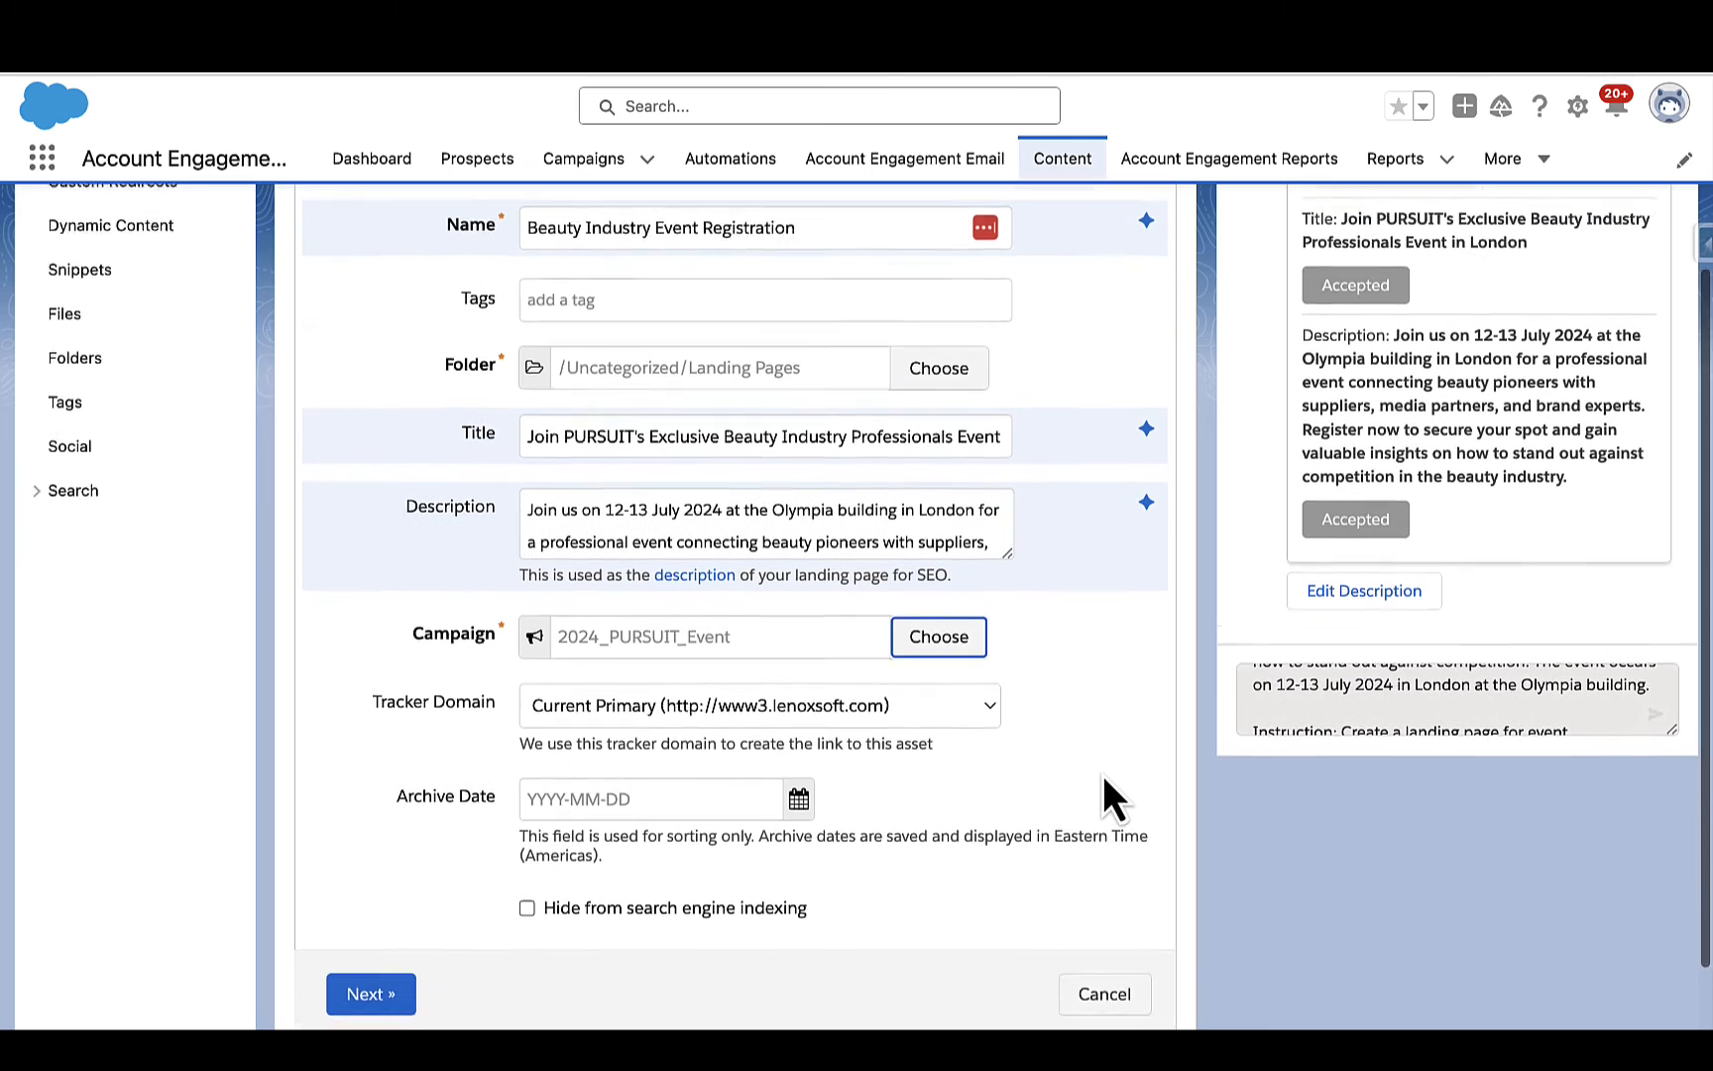
click(377, 910)
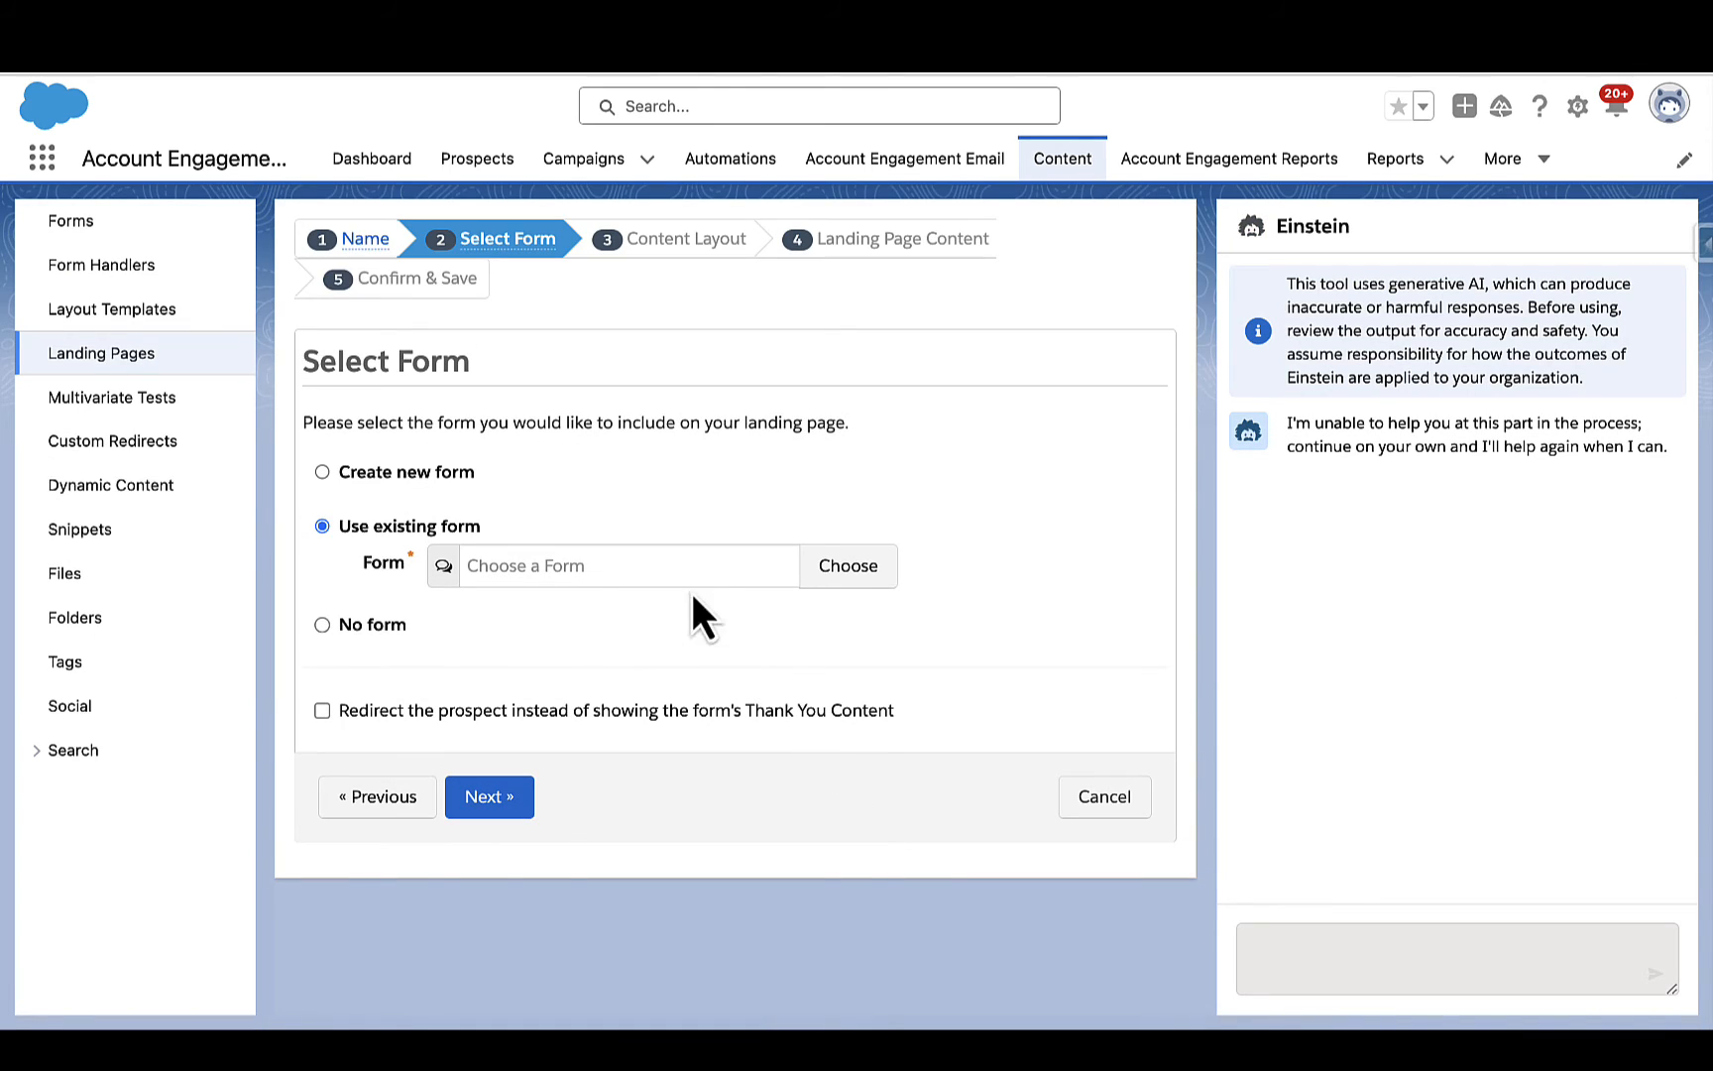
Attach the existing form "Beauty Industry Event Registration" and choose the Standard Landing Page layout template.
click(696, 593)
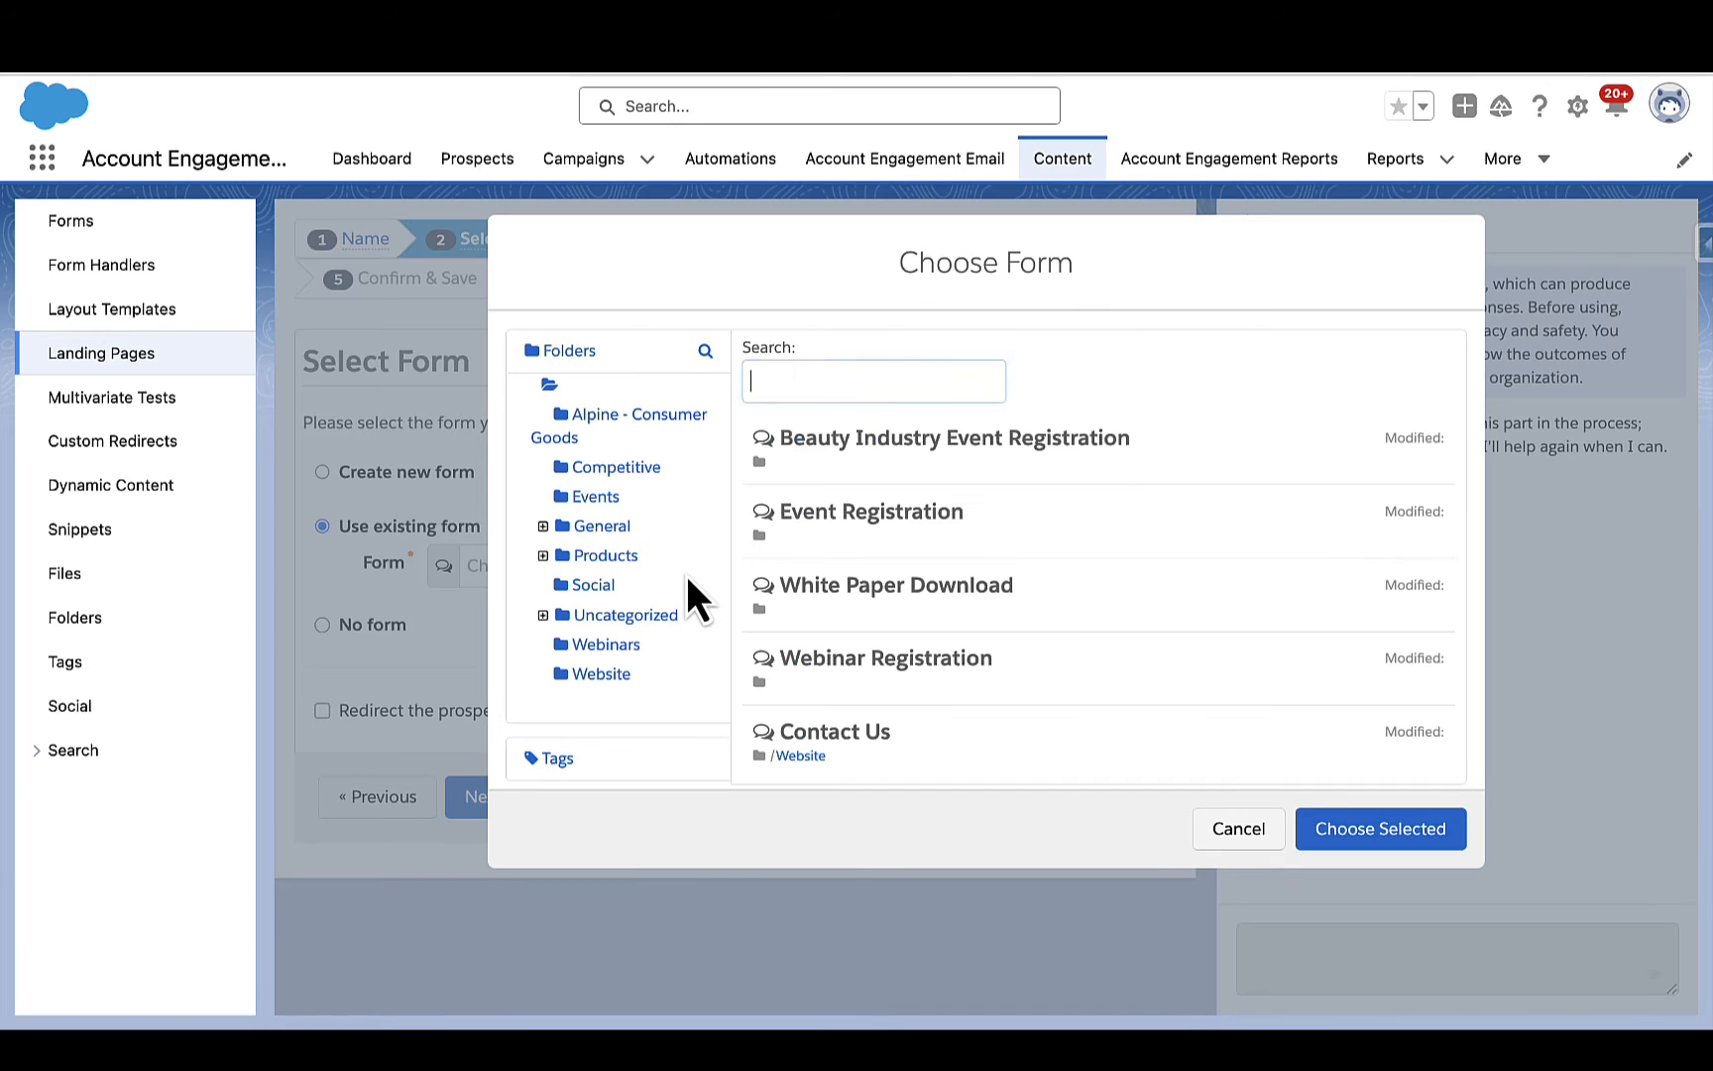
click(1016, 476)
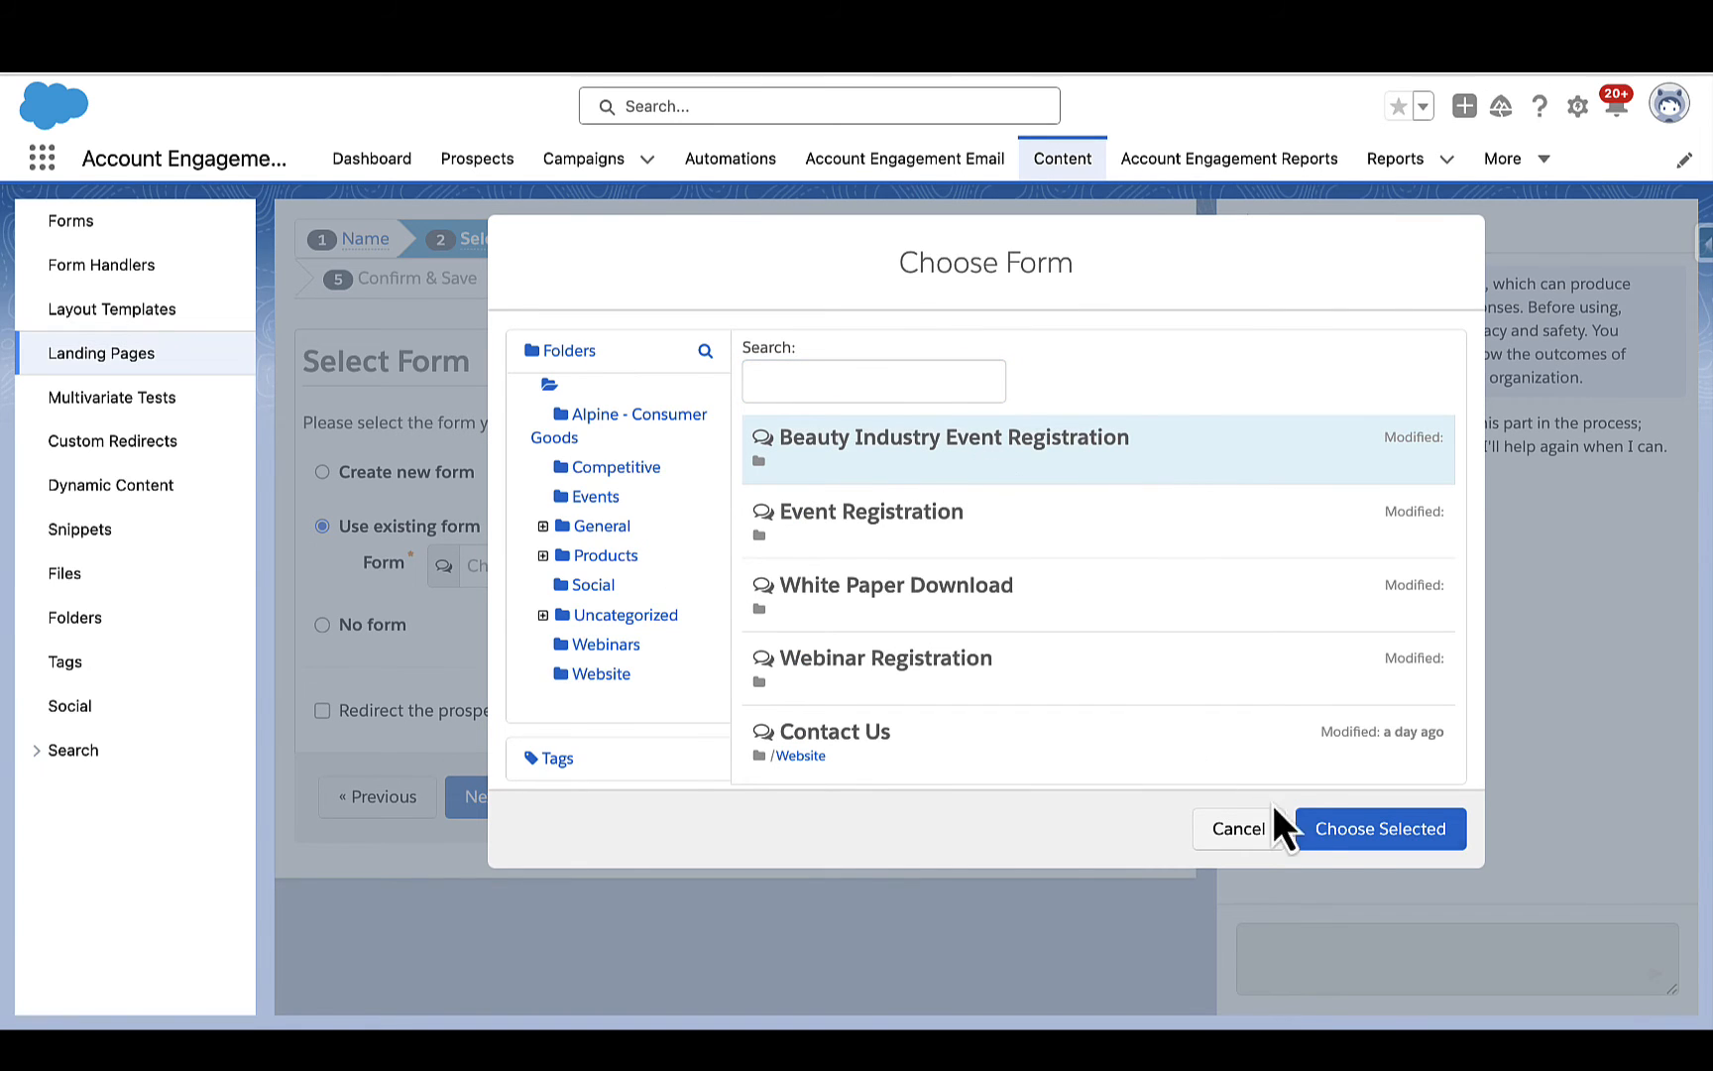
click(1350, 826)
click(485, 805)
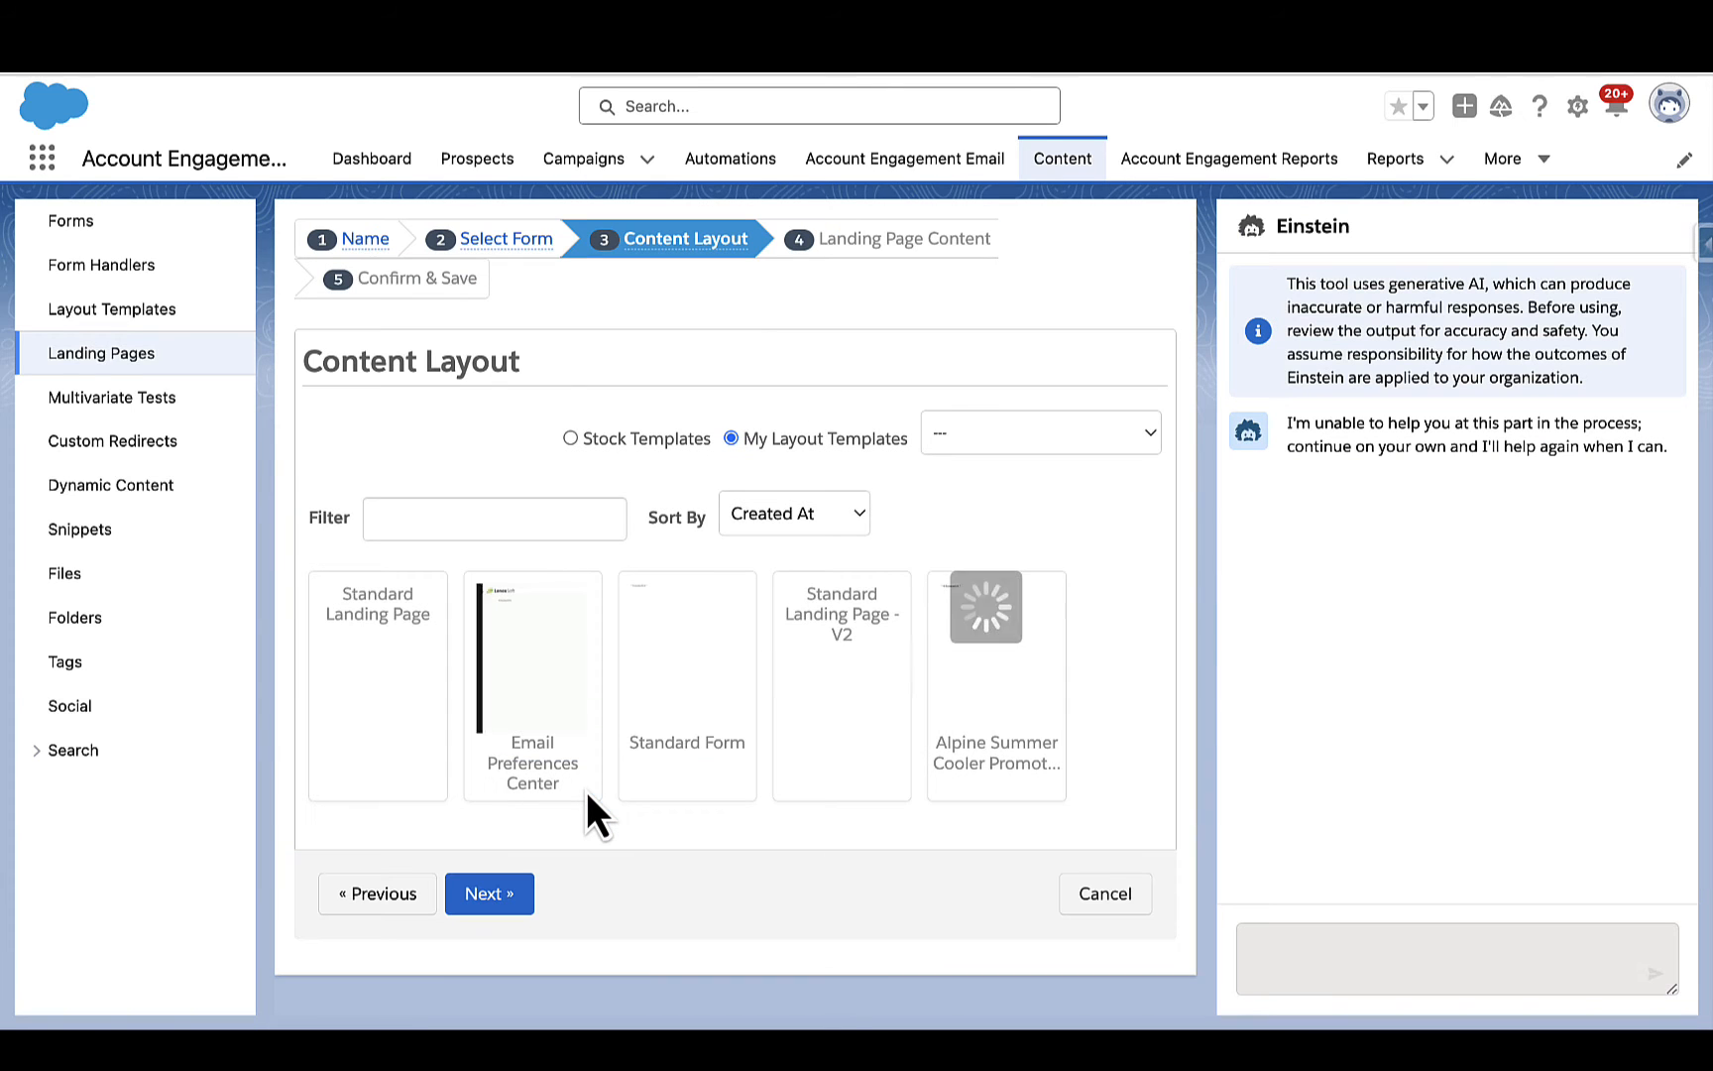
click(378, 699)
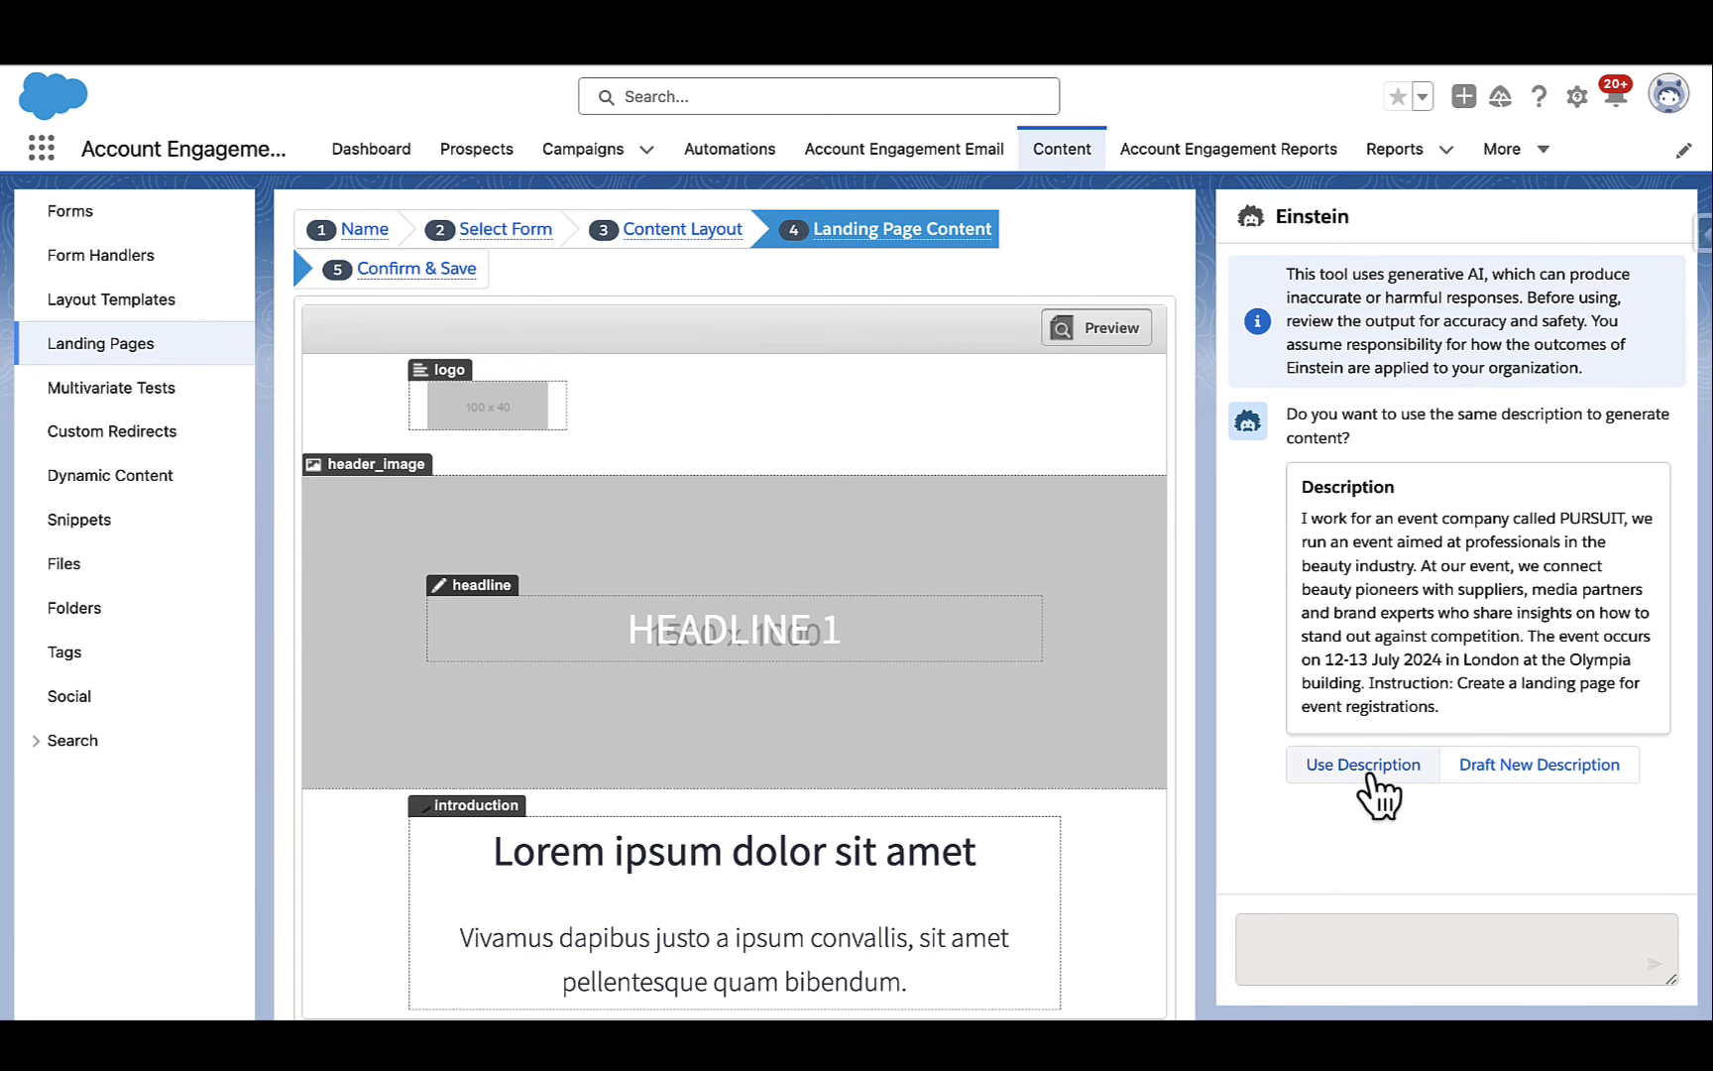
Draft a headline with Einstein from the same description, redraft it once, and copy "Join the Beauty Industry's Elite at PURSUIT's London Event on 12-13 July 2024".
click(1368, 778)
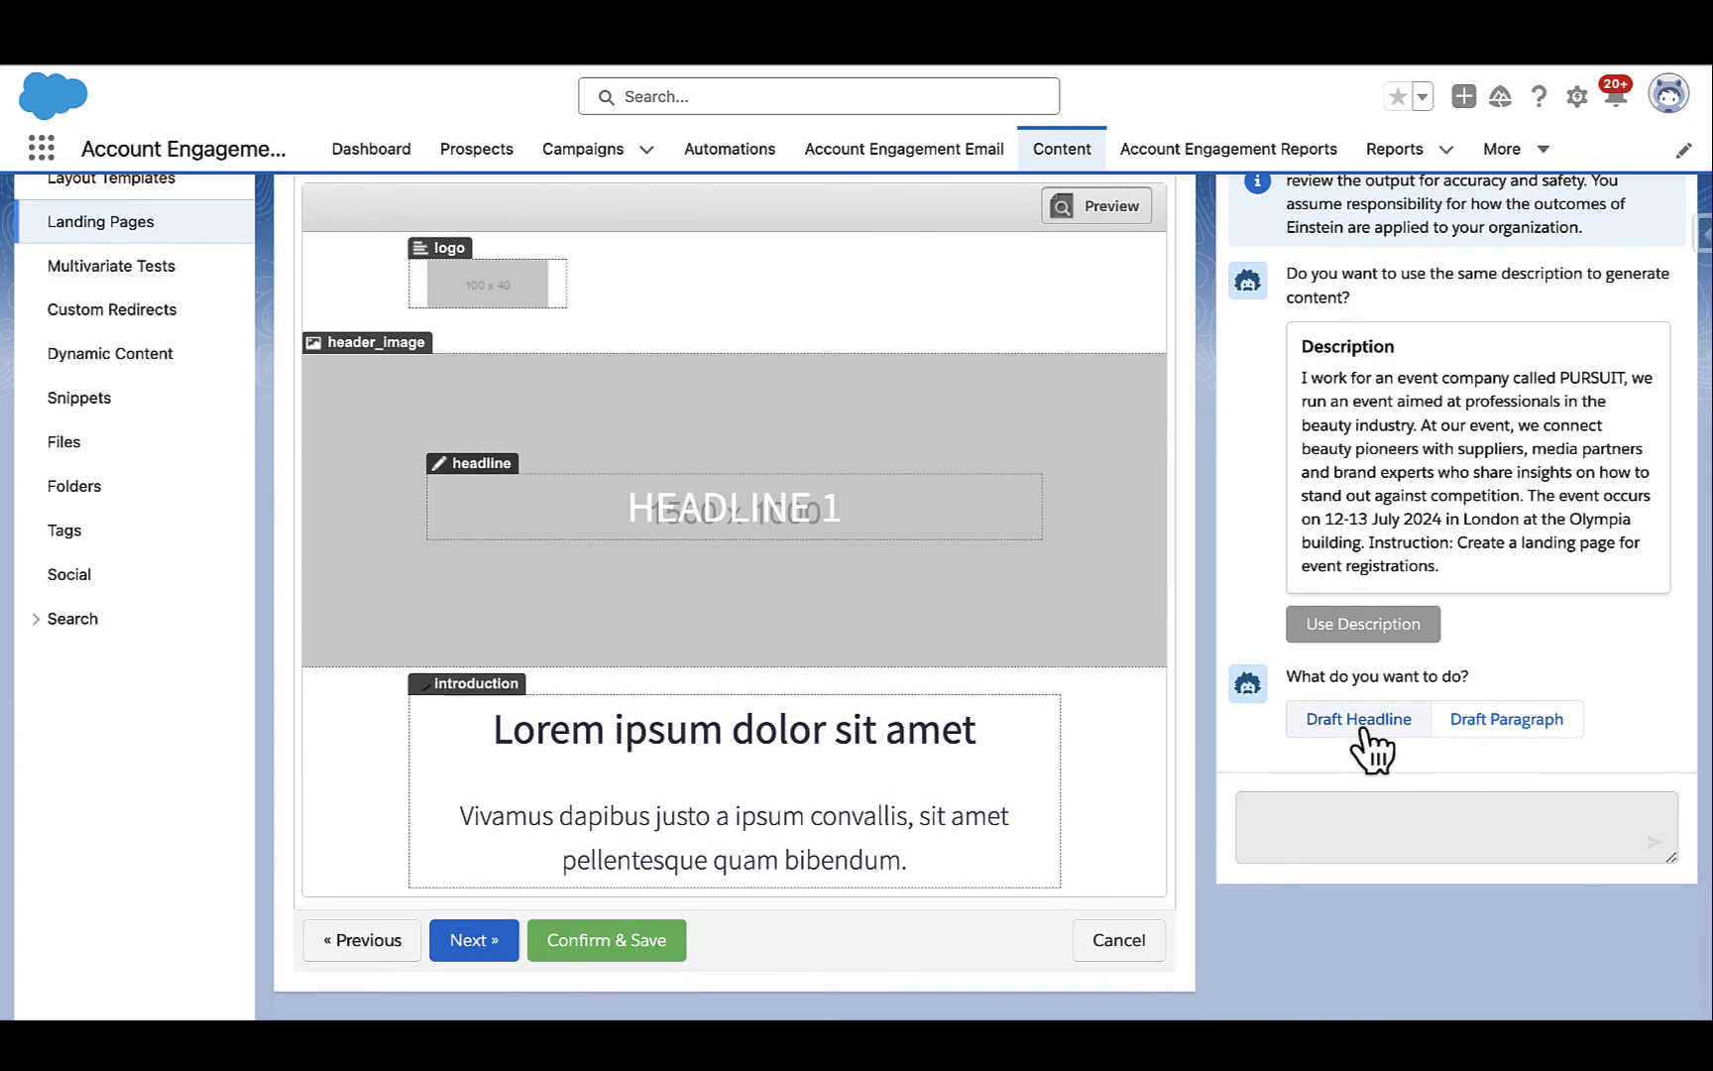
click(1362, 730)
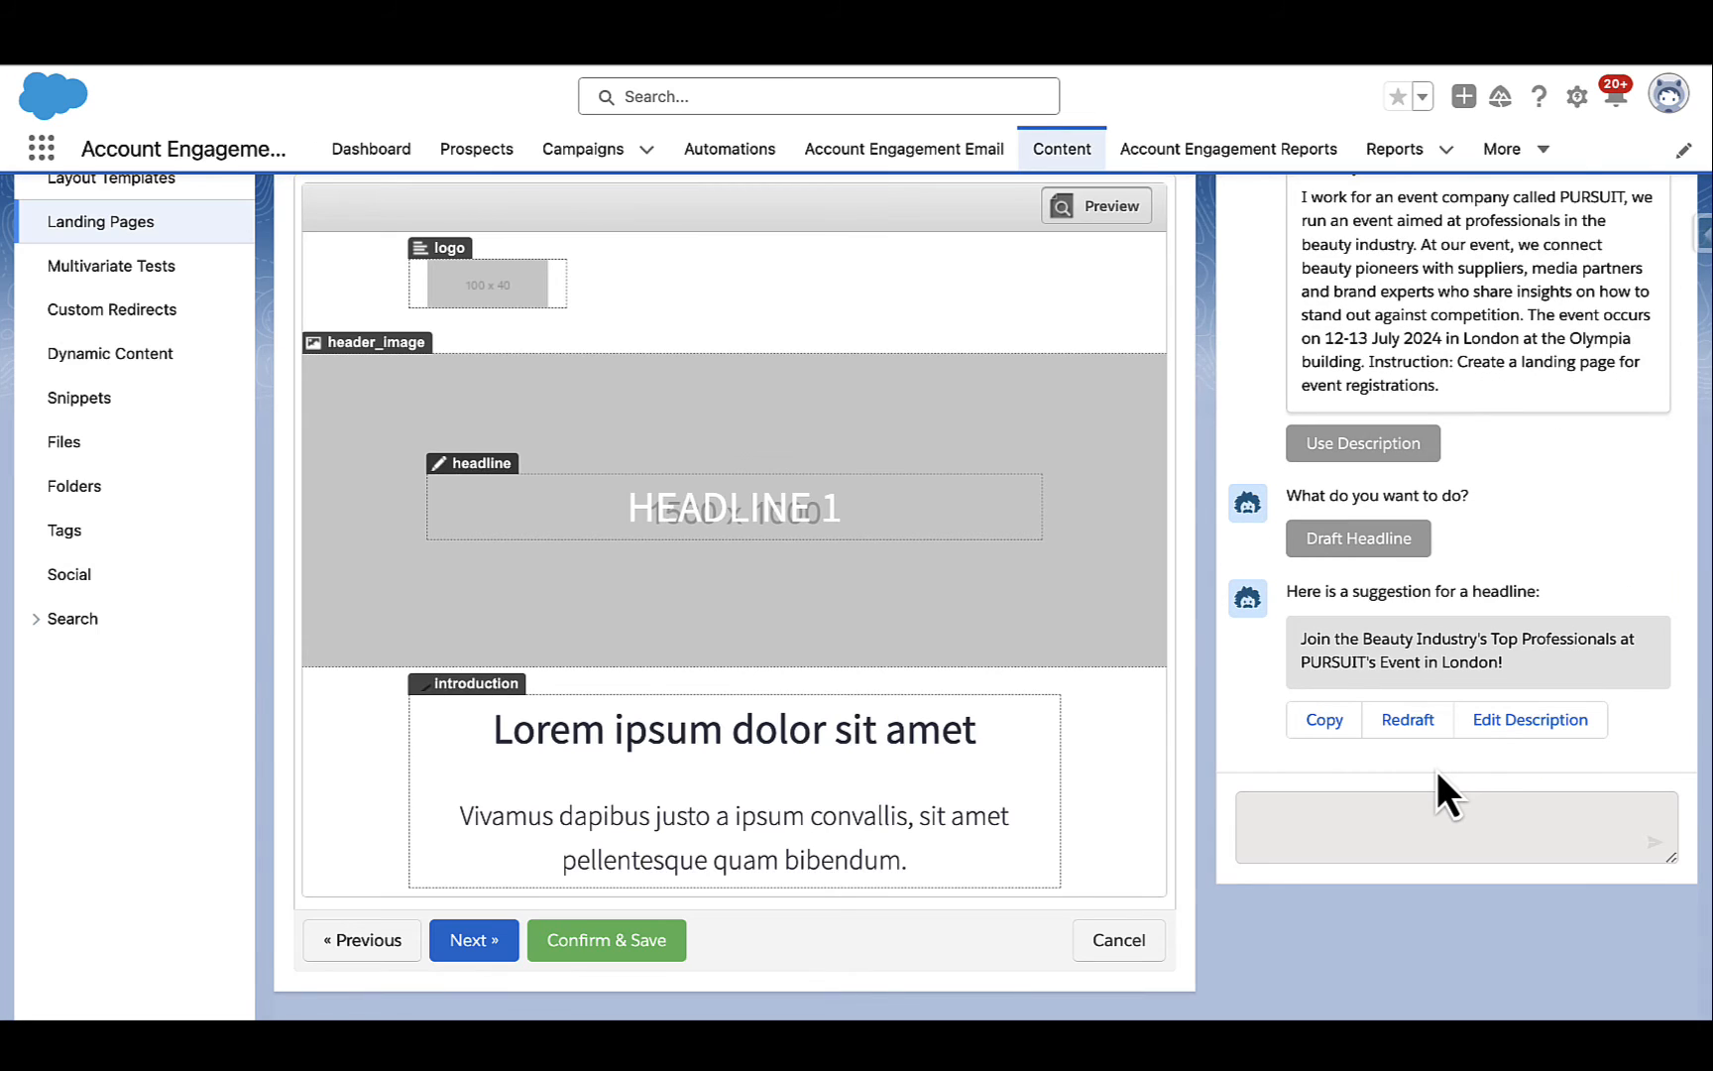
click(1415, 724)
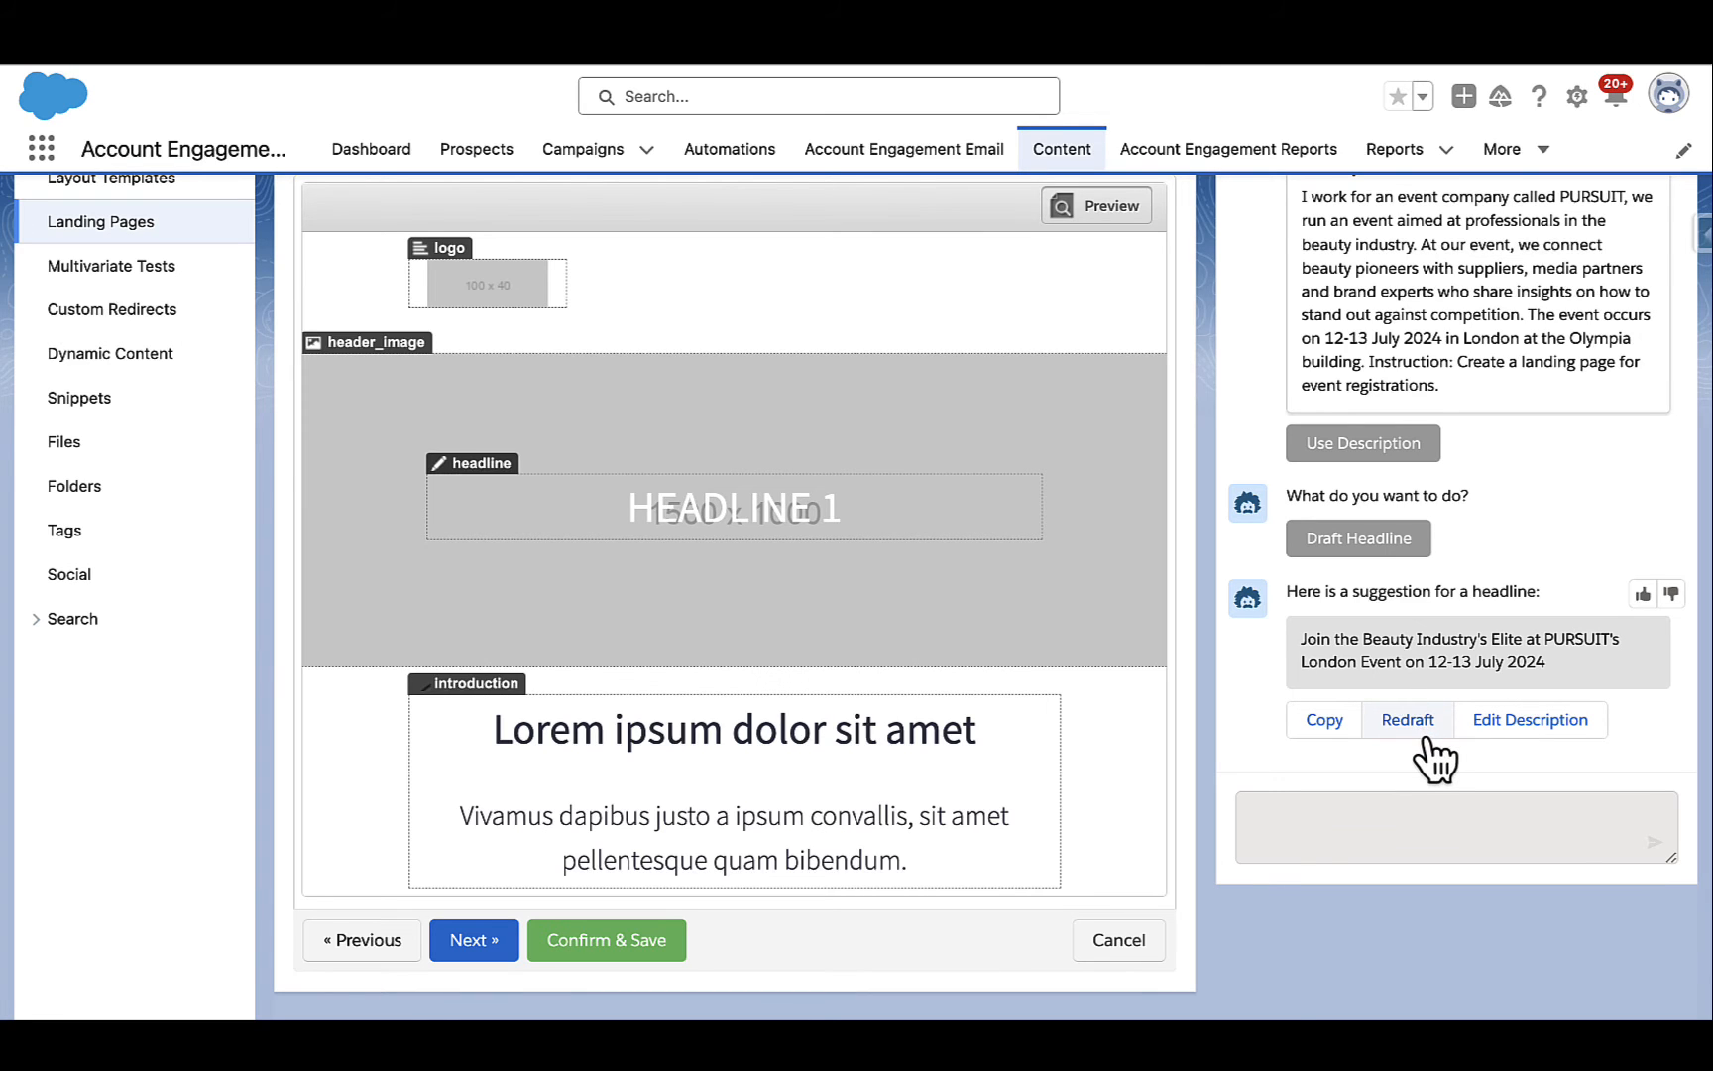
scroll(1426, 737, right, 1)
click(1322, 729)
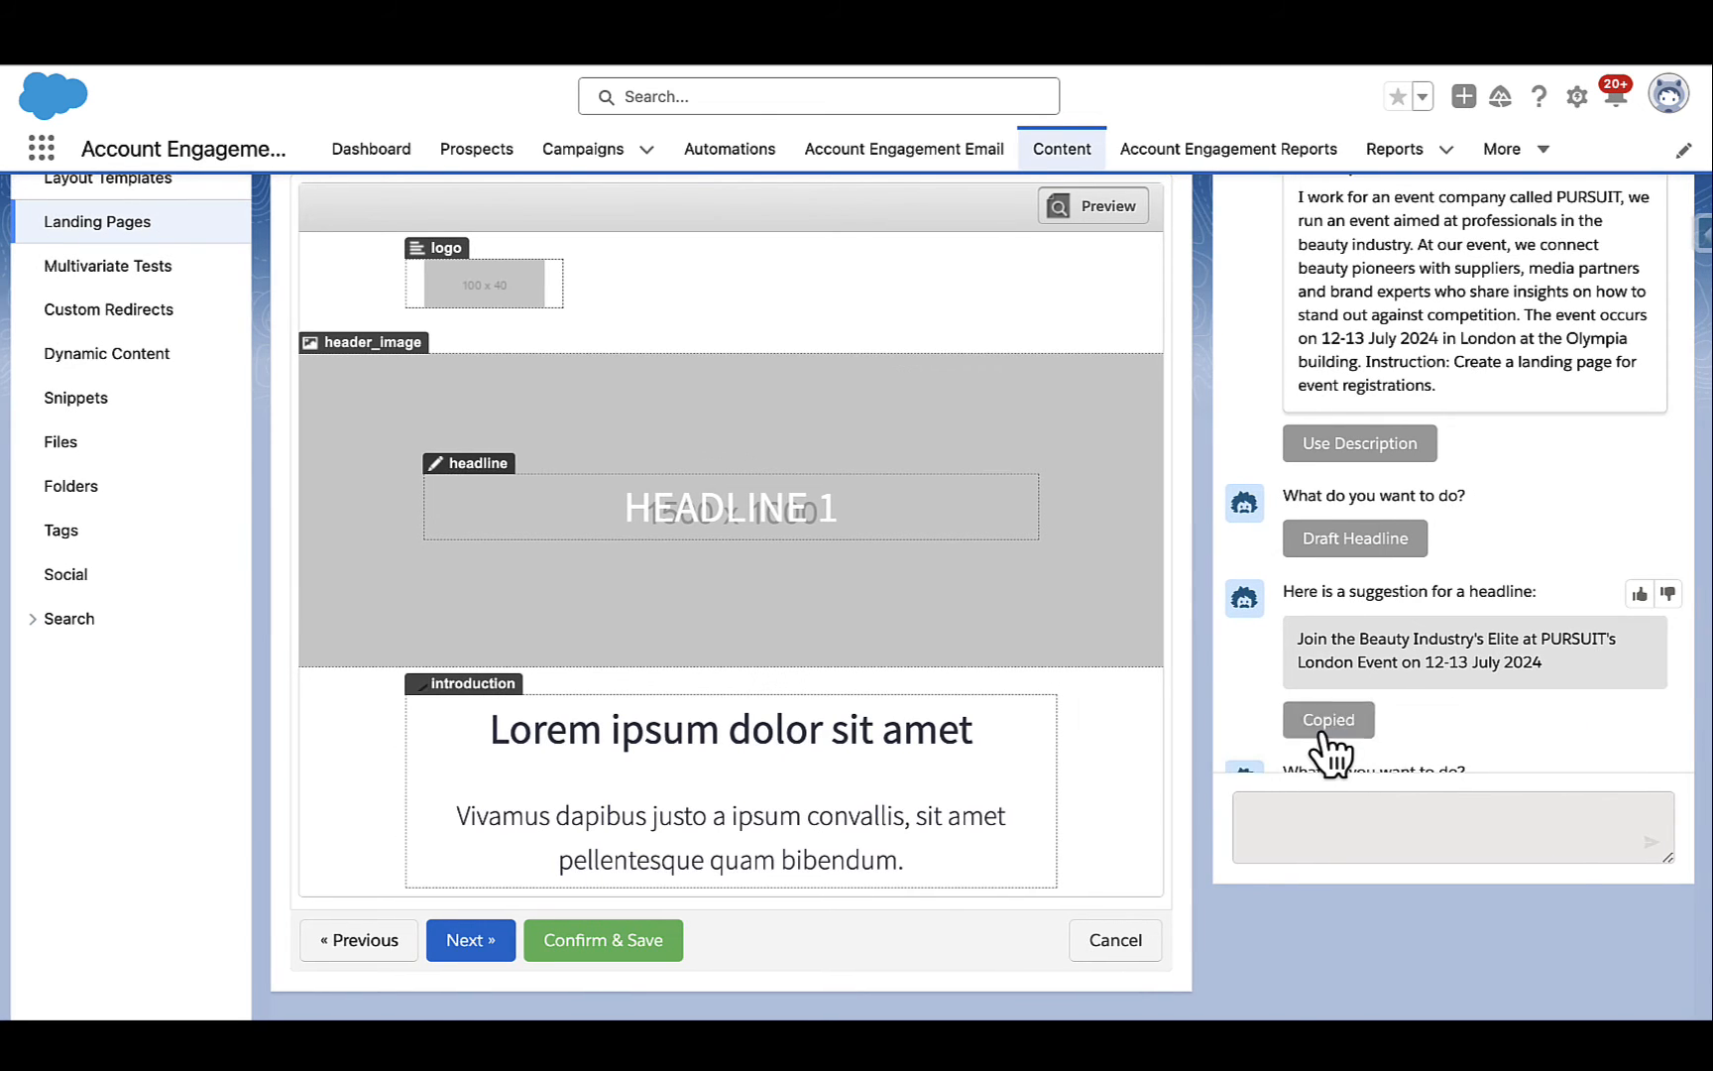
Replace the placeholder headline over the header image with the copied Einstein headline.
click(800, 530)
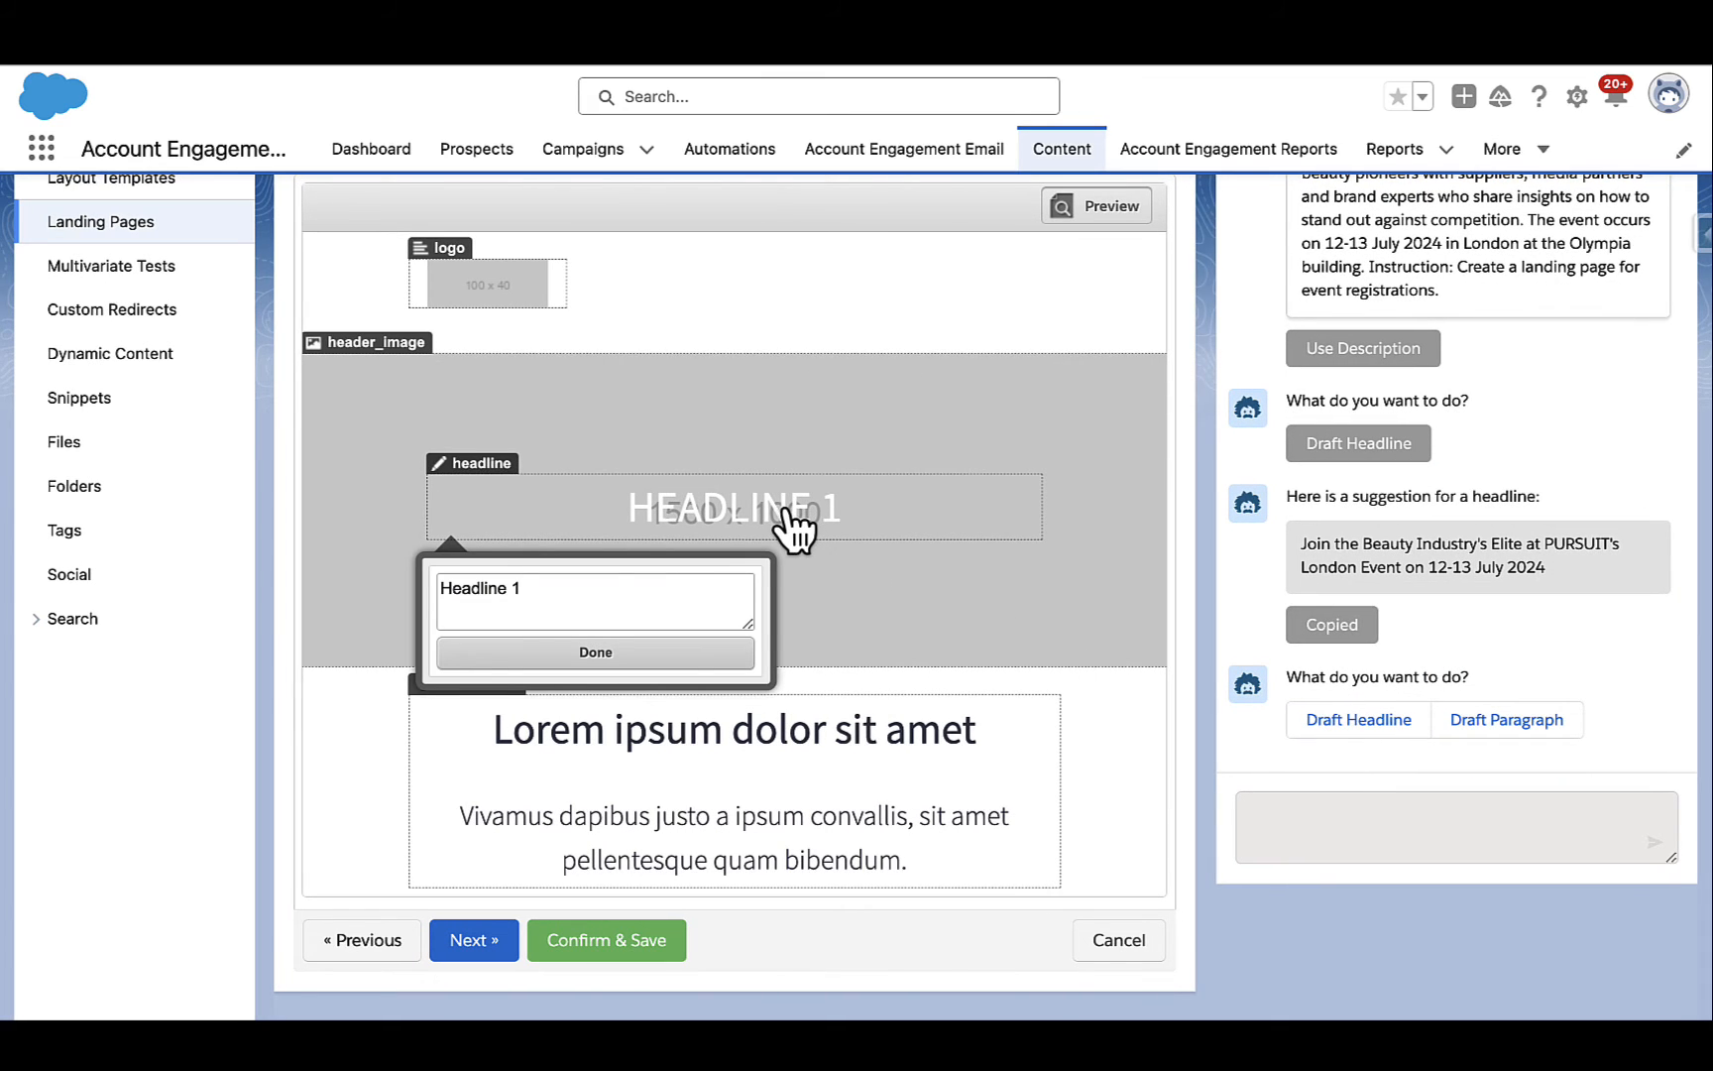
click(540, 587)
key(ctrl+a)
key(ctrl+v)
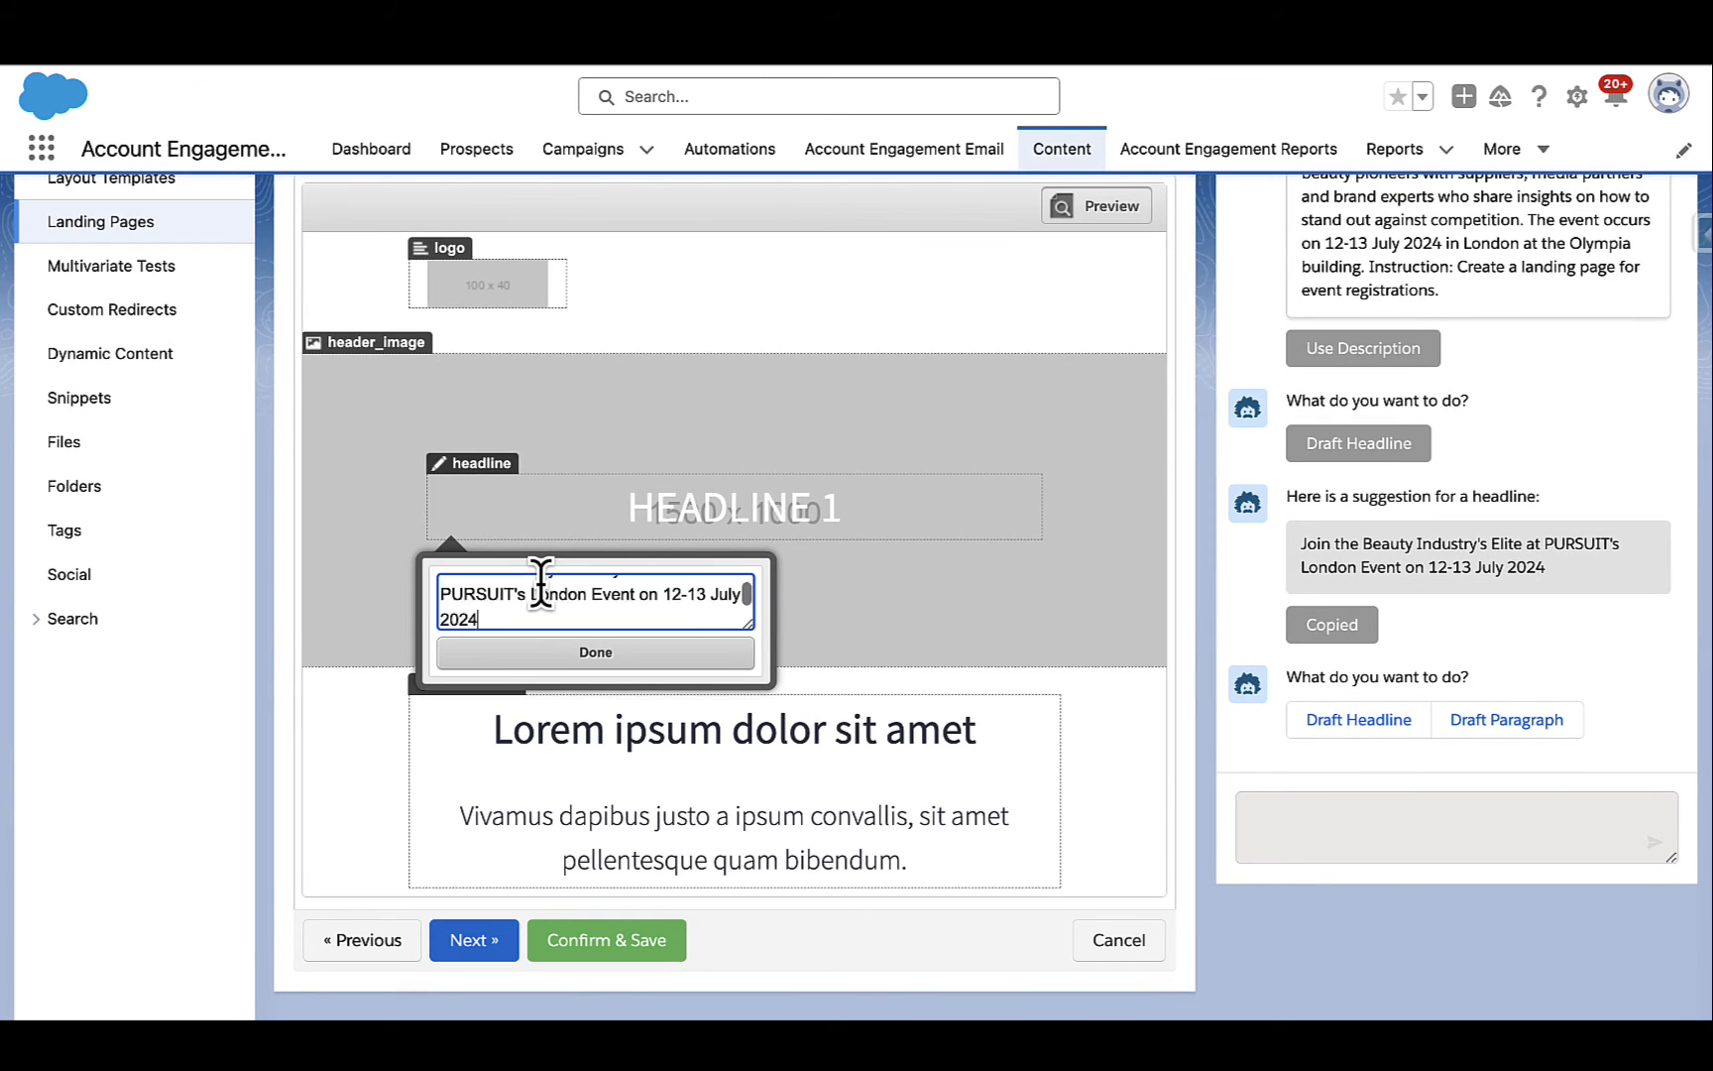
click(597, 791)
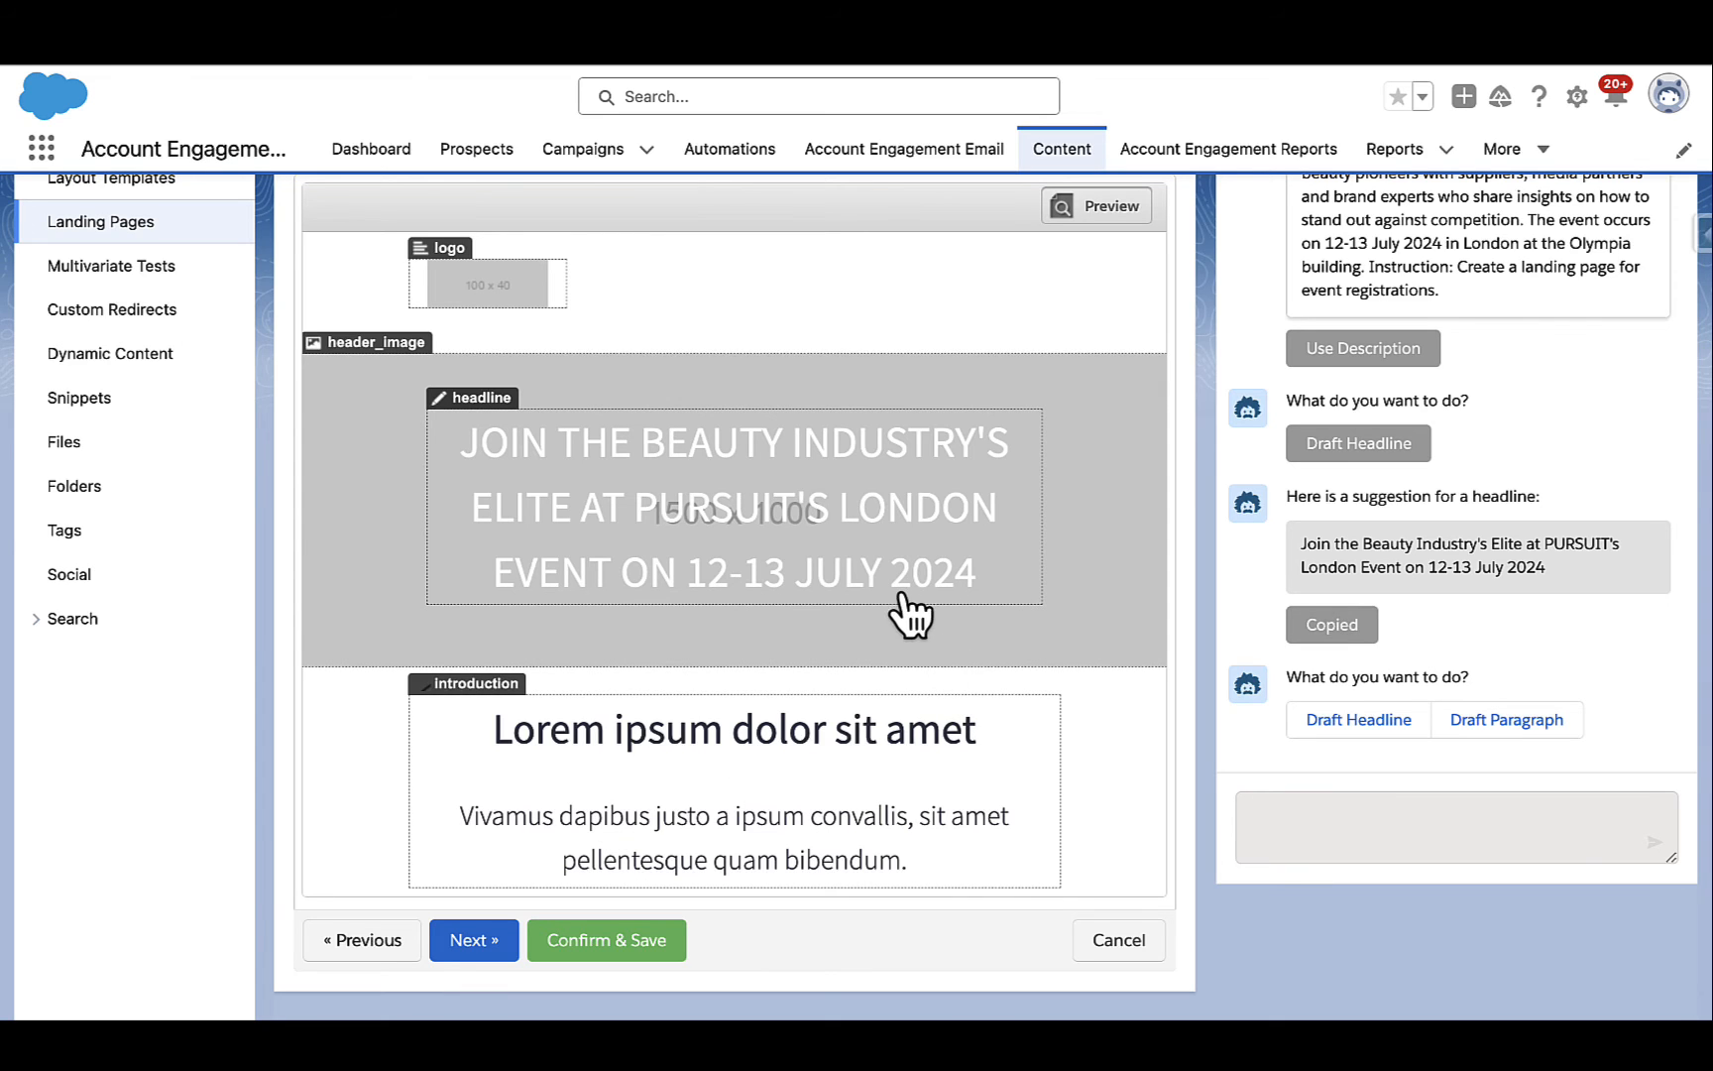
Draft another headline with Einstein, redraft it twice, and copy "Join us at PURSUIT's Beauty Industry Event in London!".
scroll(1071, 669, down, 1)
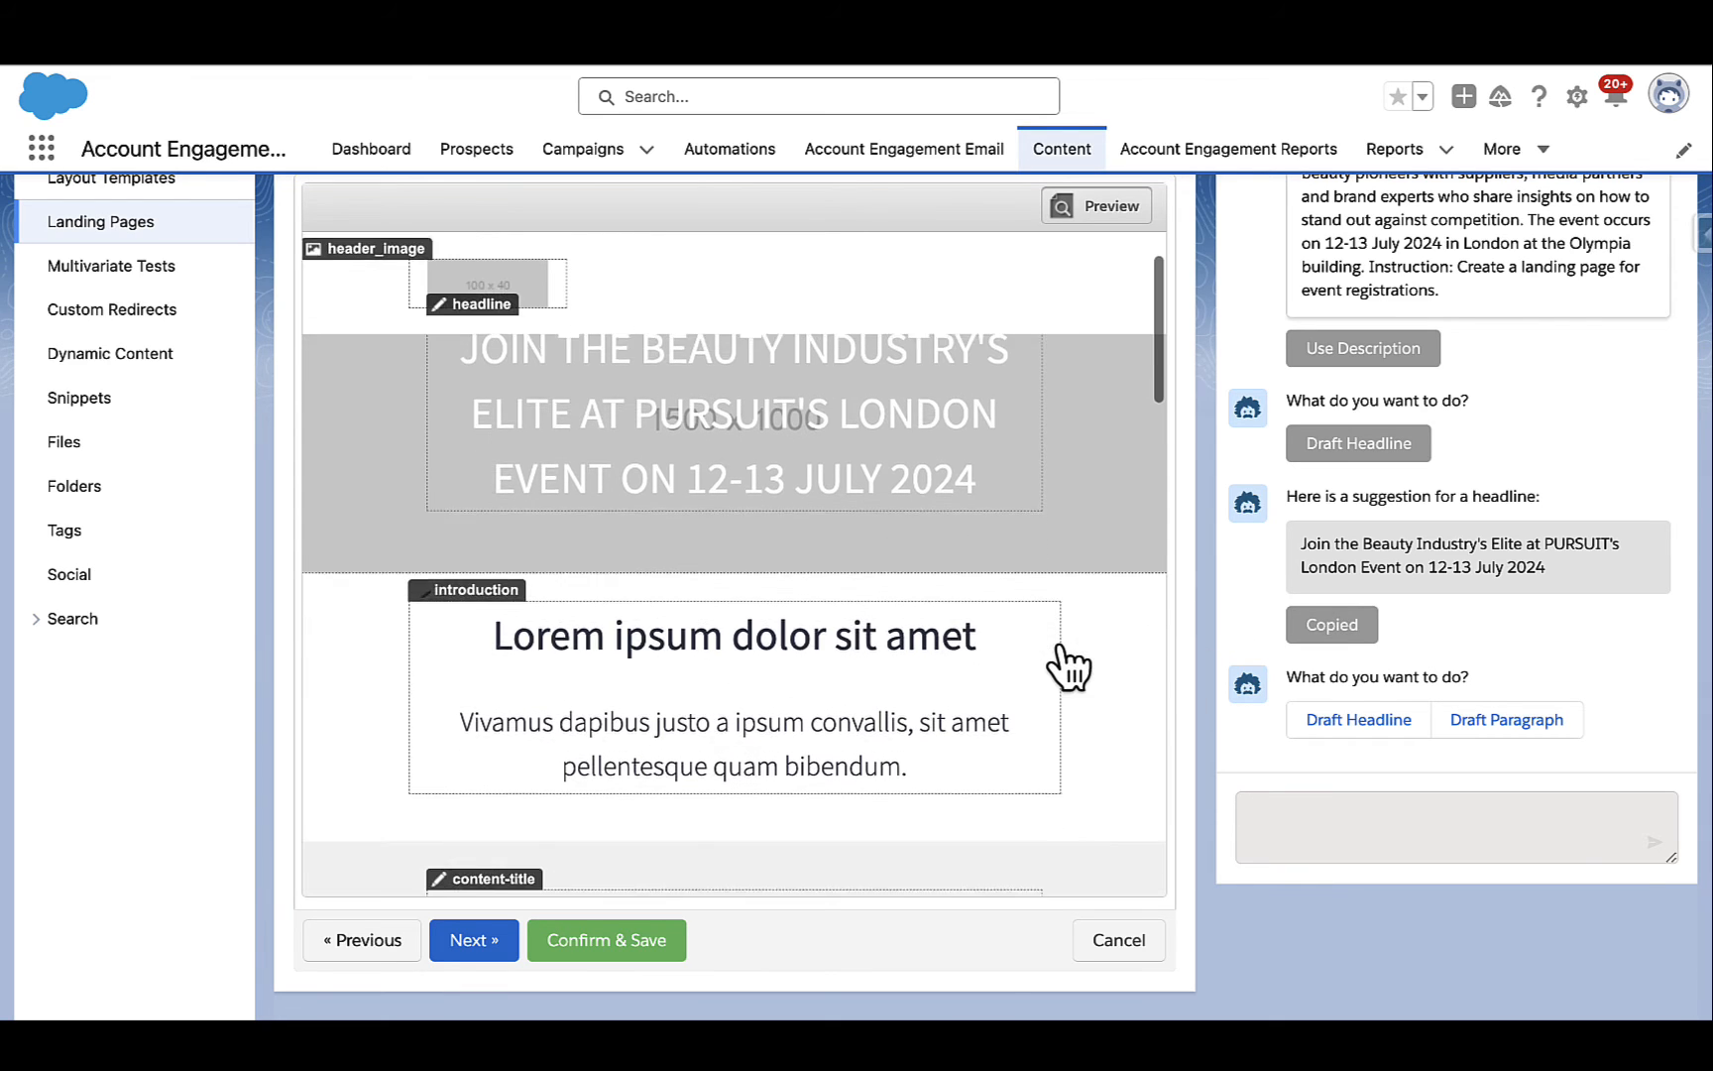
click(1401, 738)
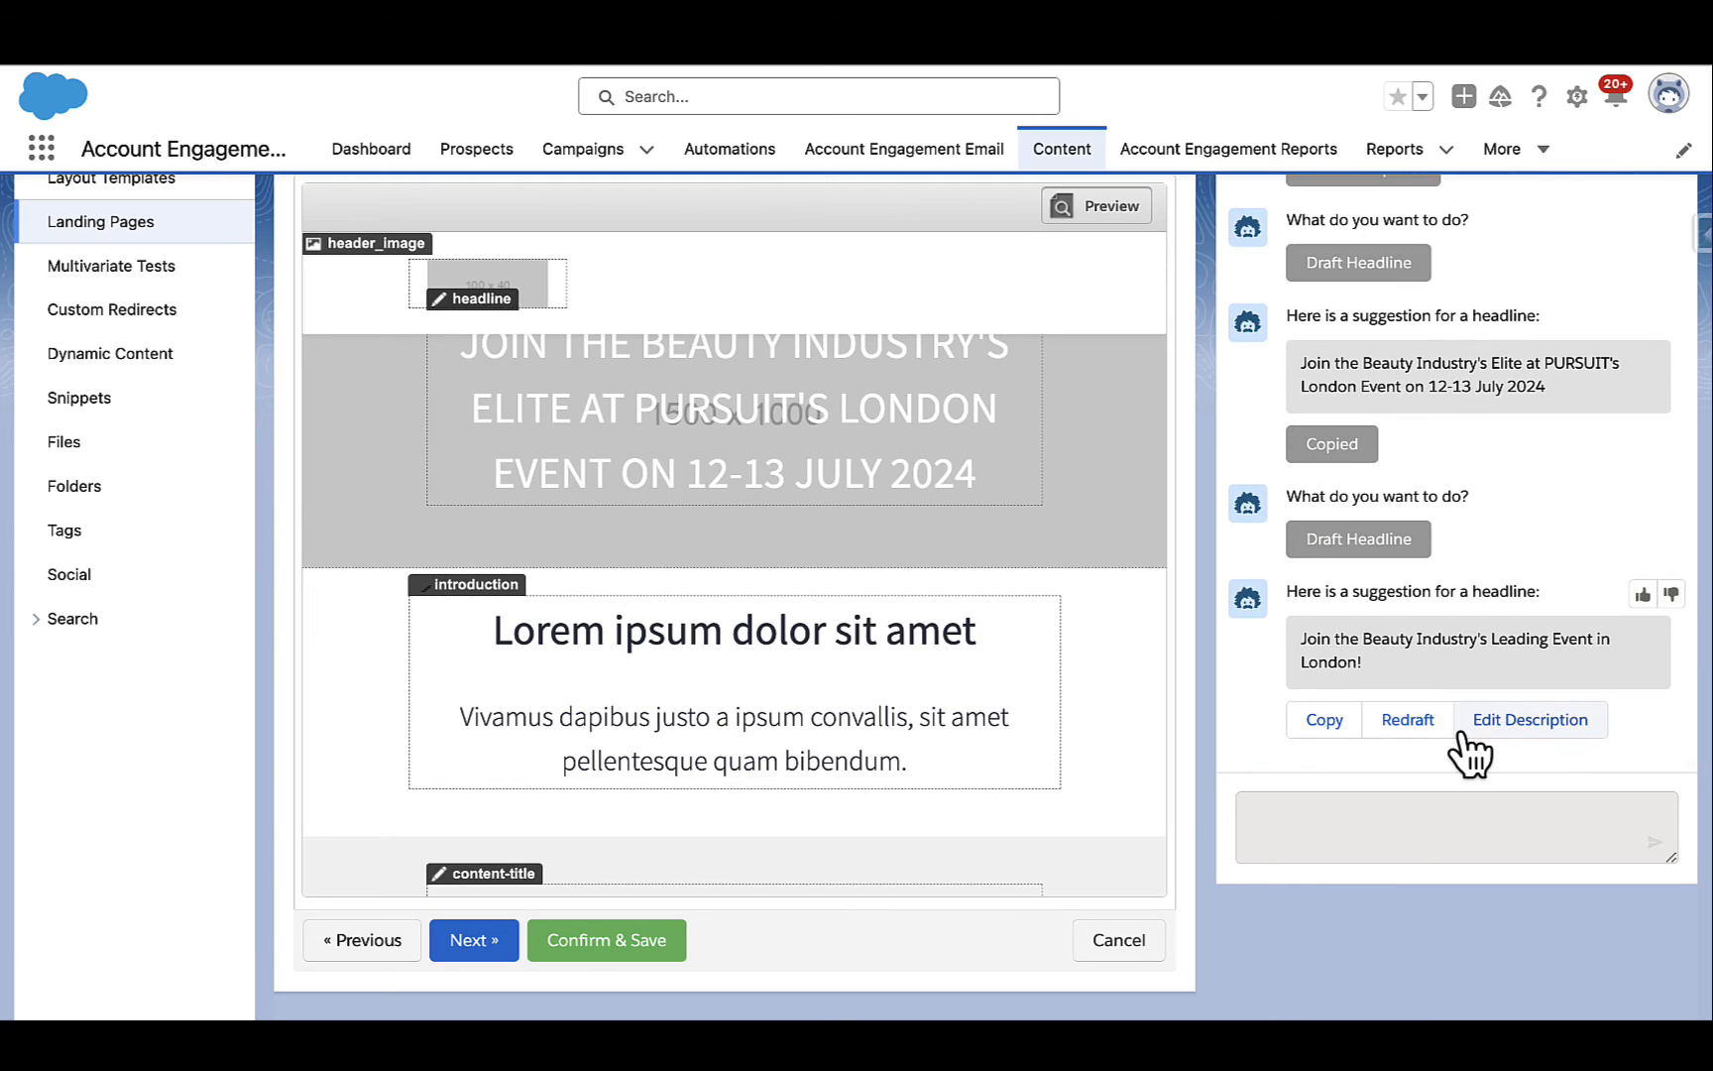
click(1395, 727)
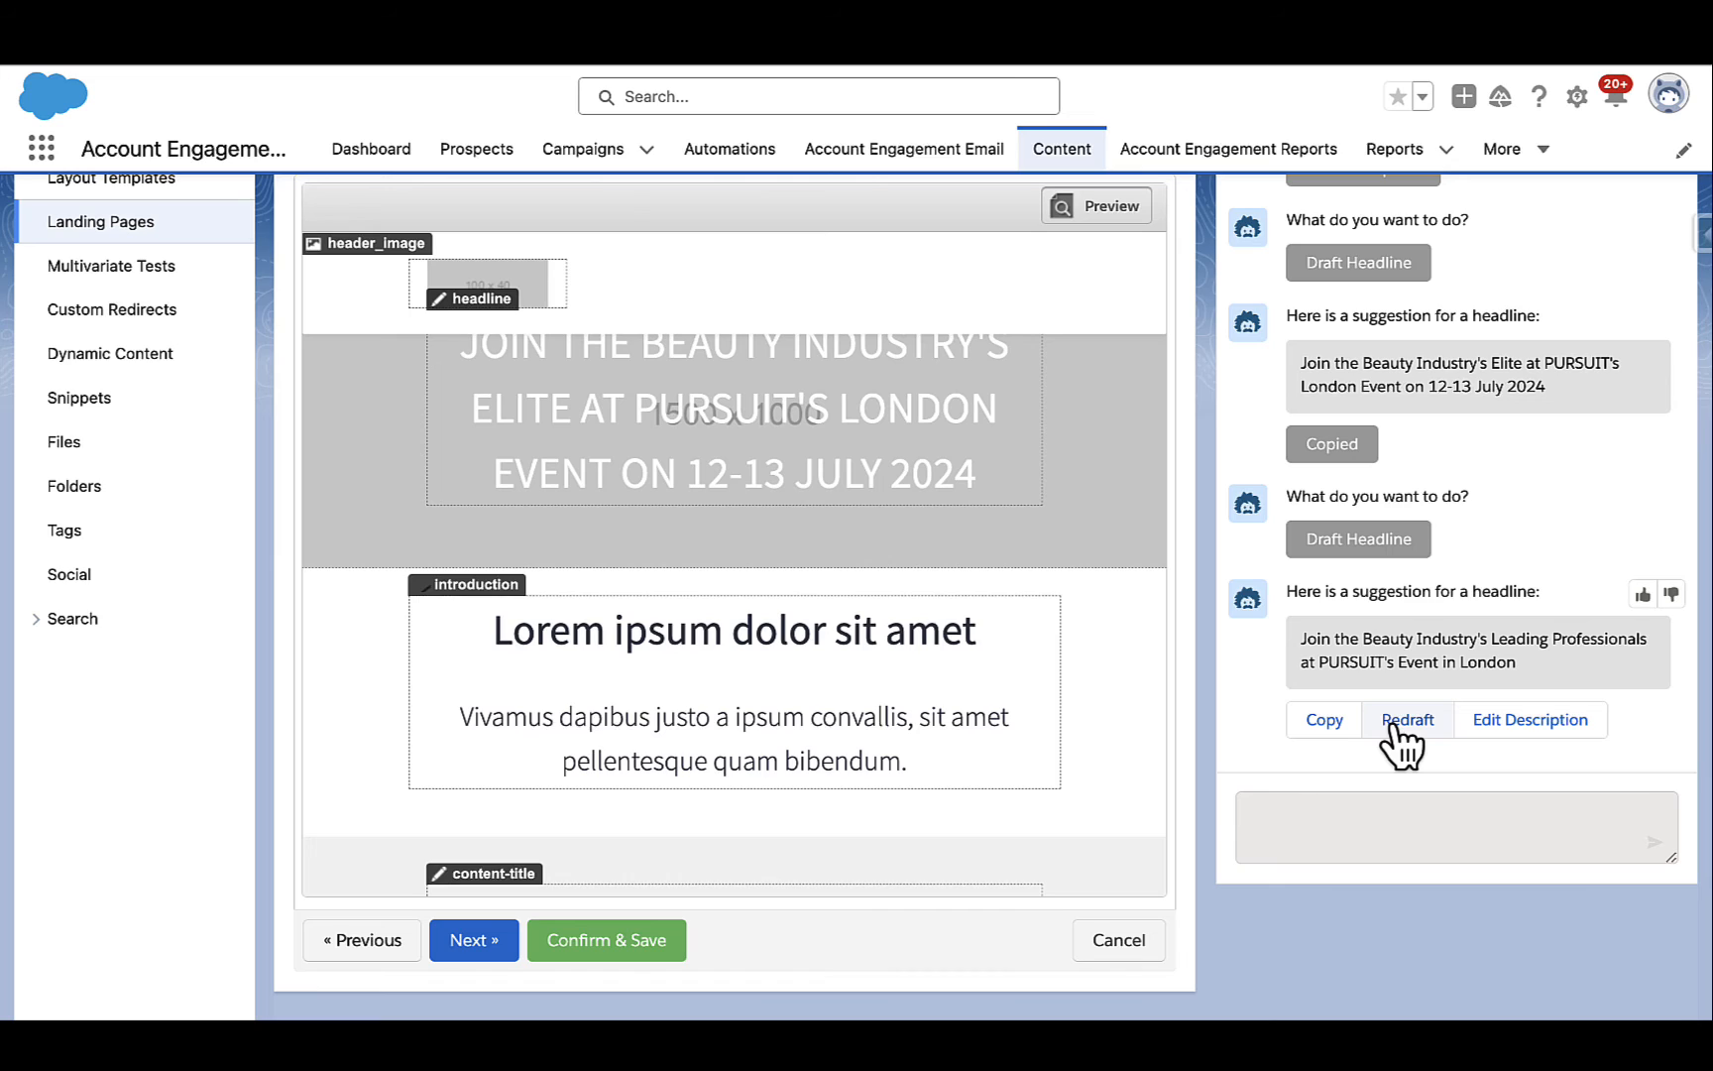
click(1395, 726)
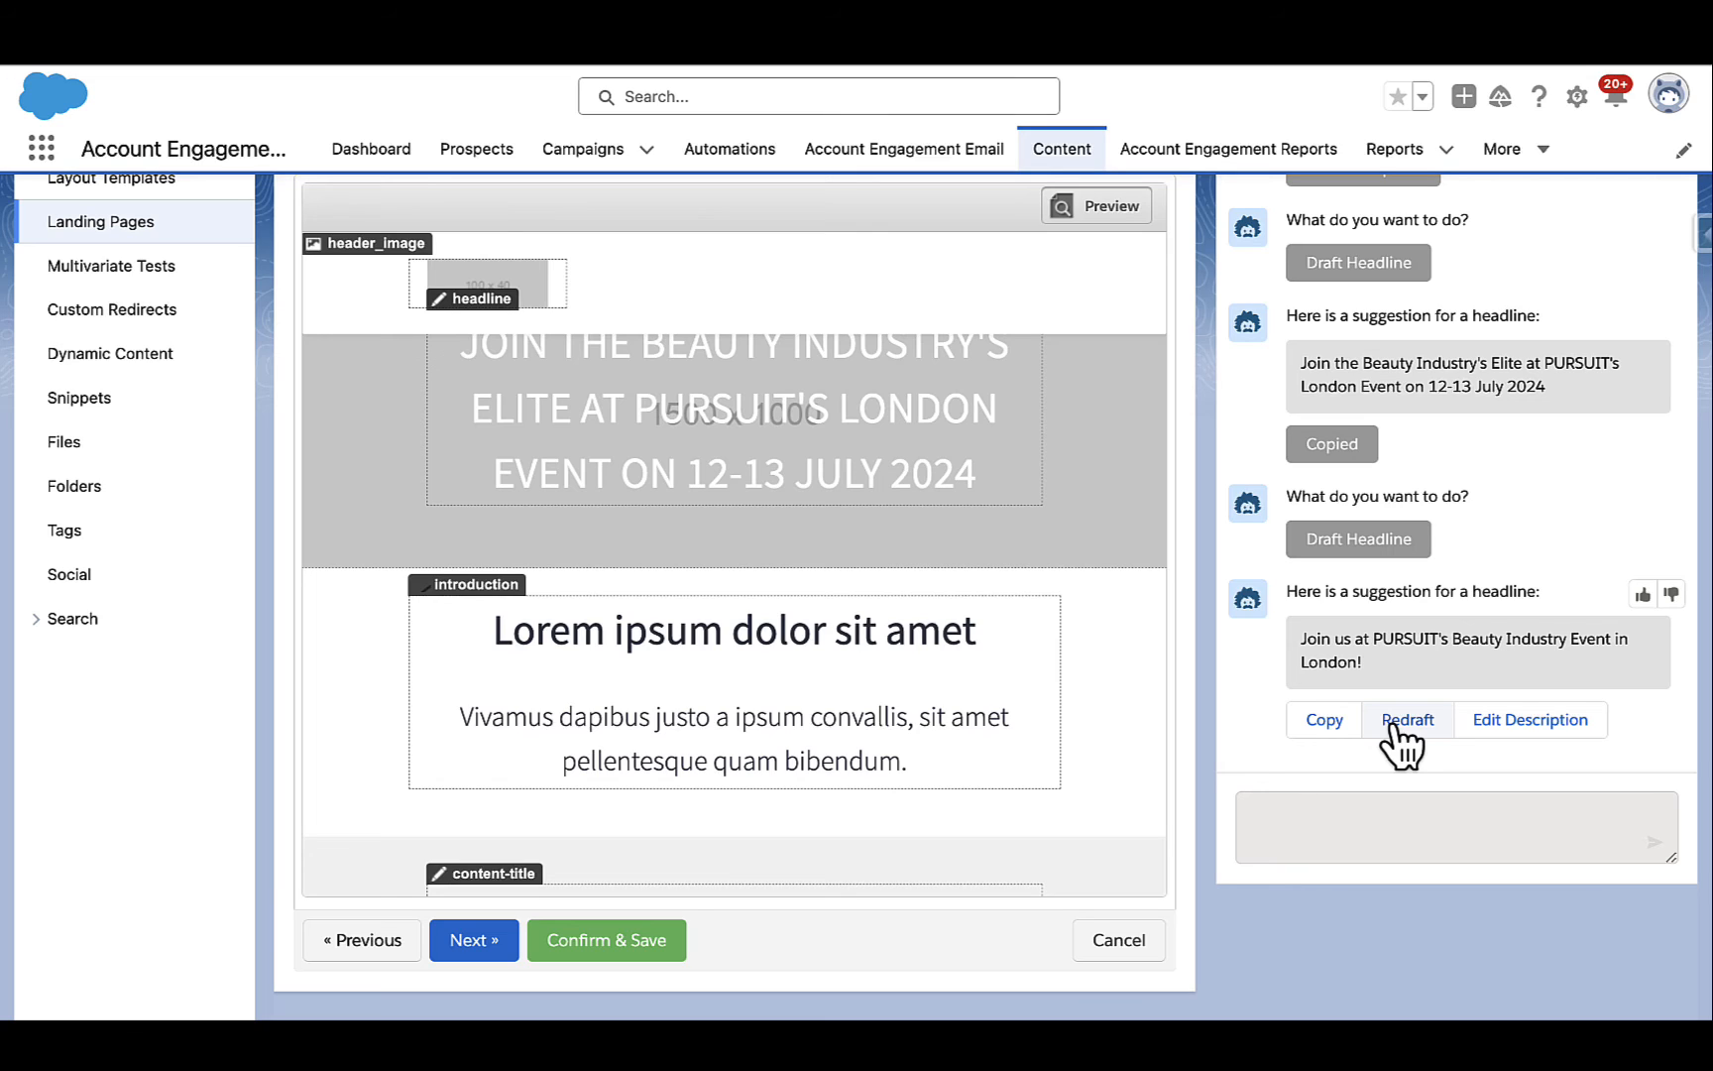
click(1333, 734)
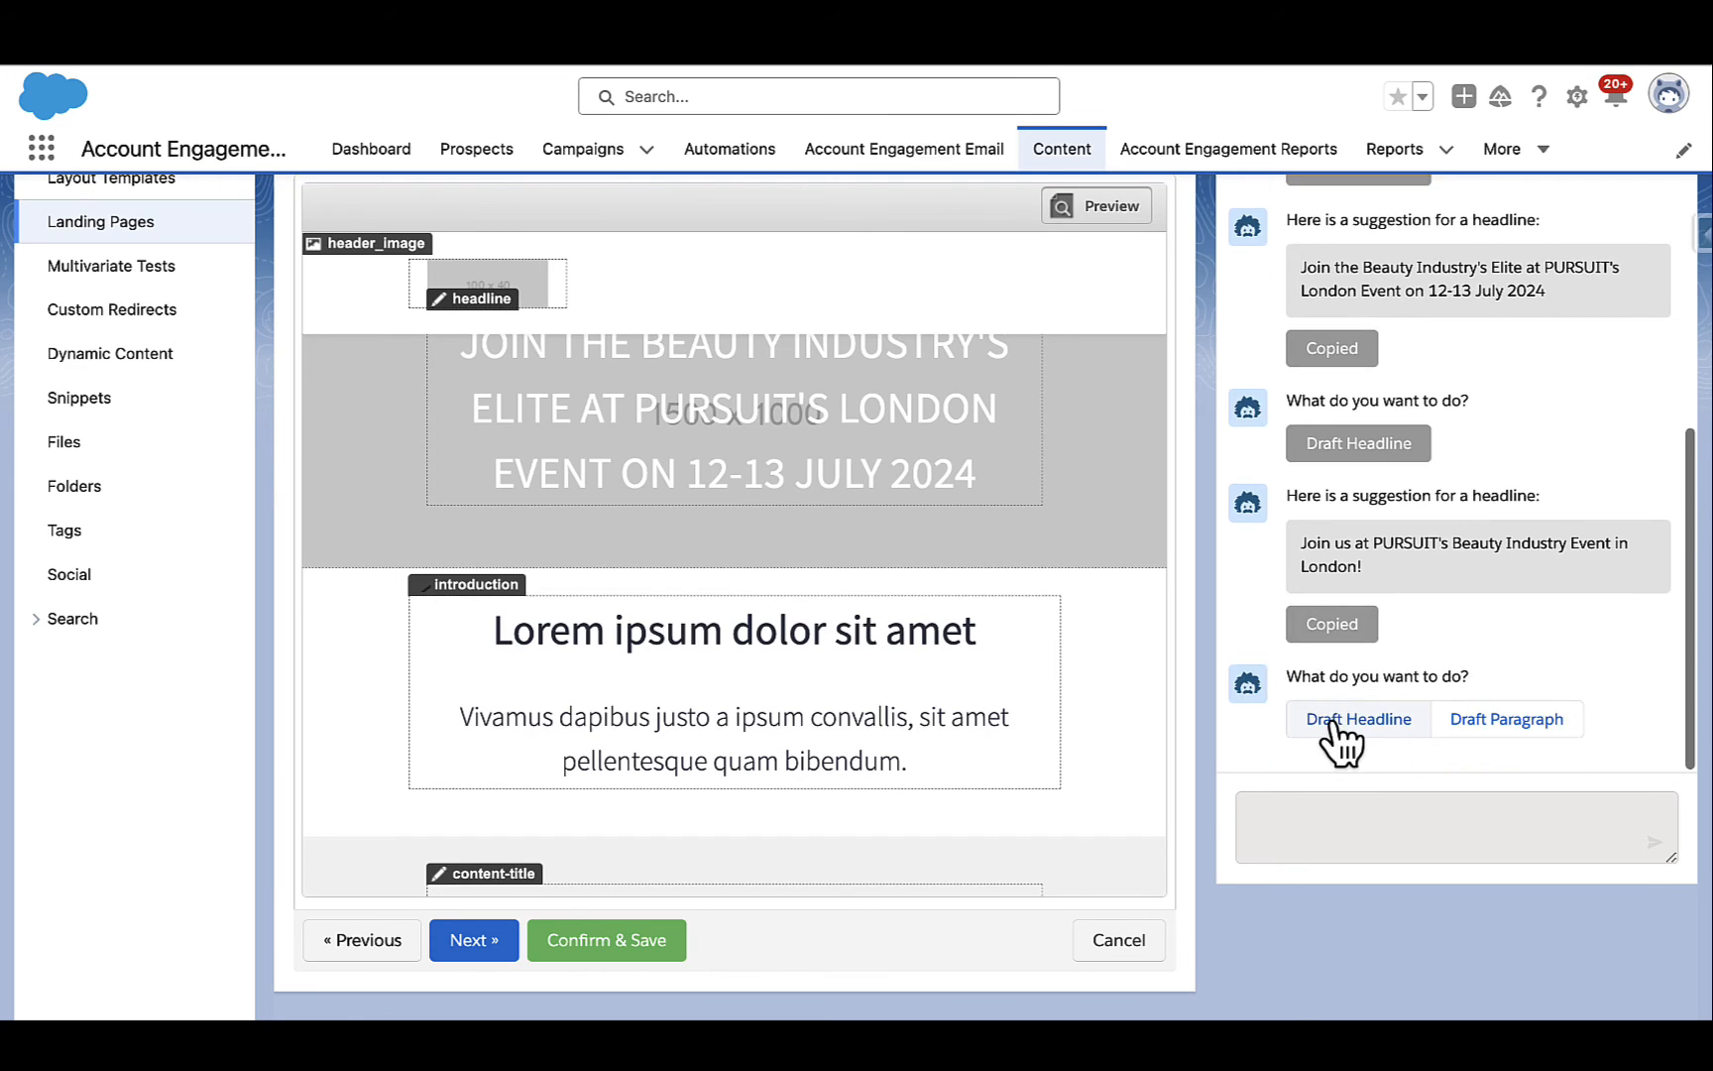
Replace the introduction's placeholder heading with the copied headline, trim it to "PURSUIT's Beauty Industry Event in London", and save.
click(624, 678)
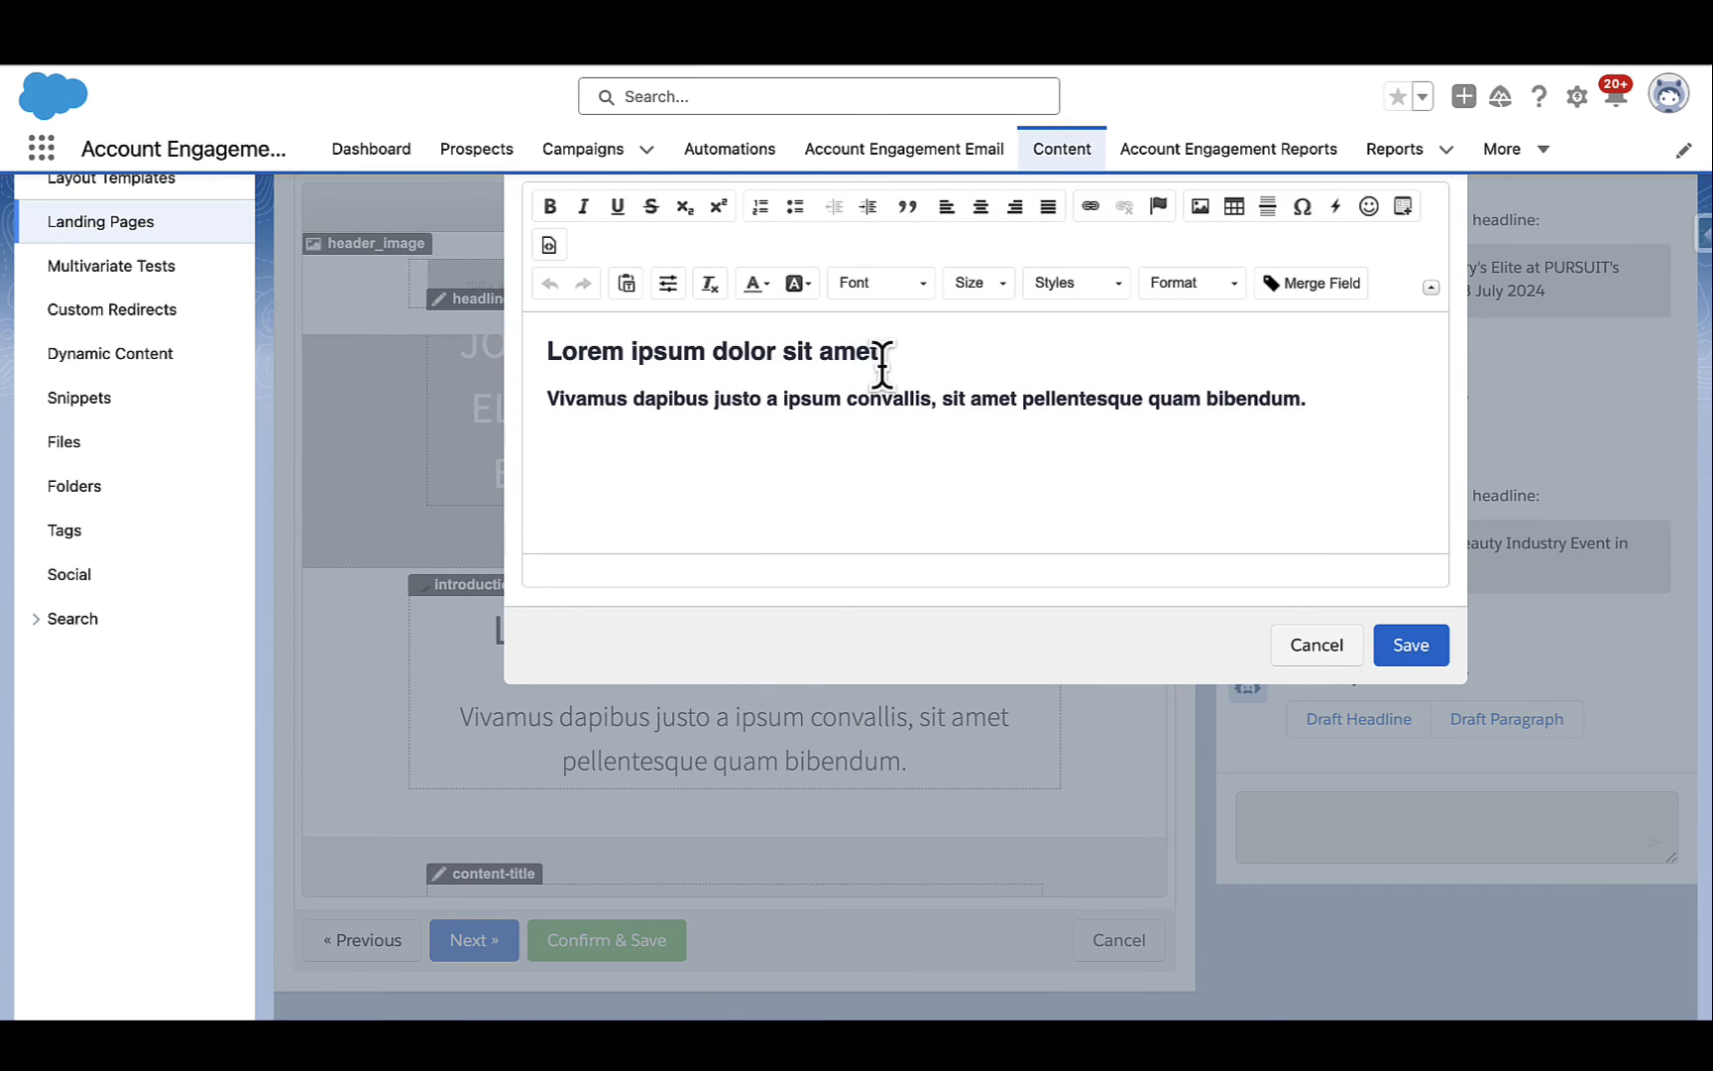
drag(879, 353, 520, 345)
key(super+v)
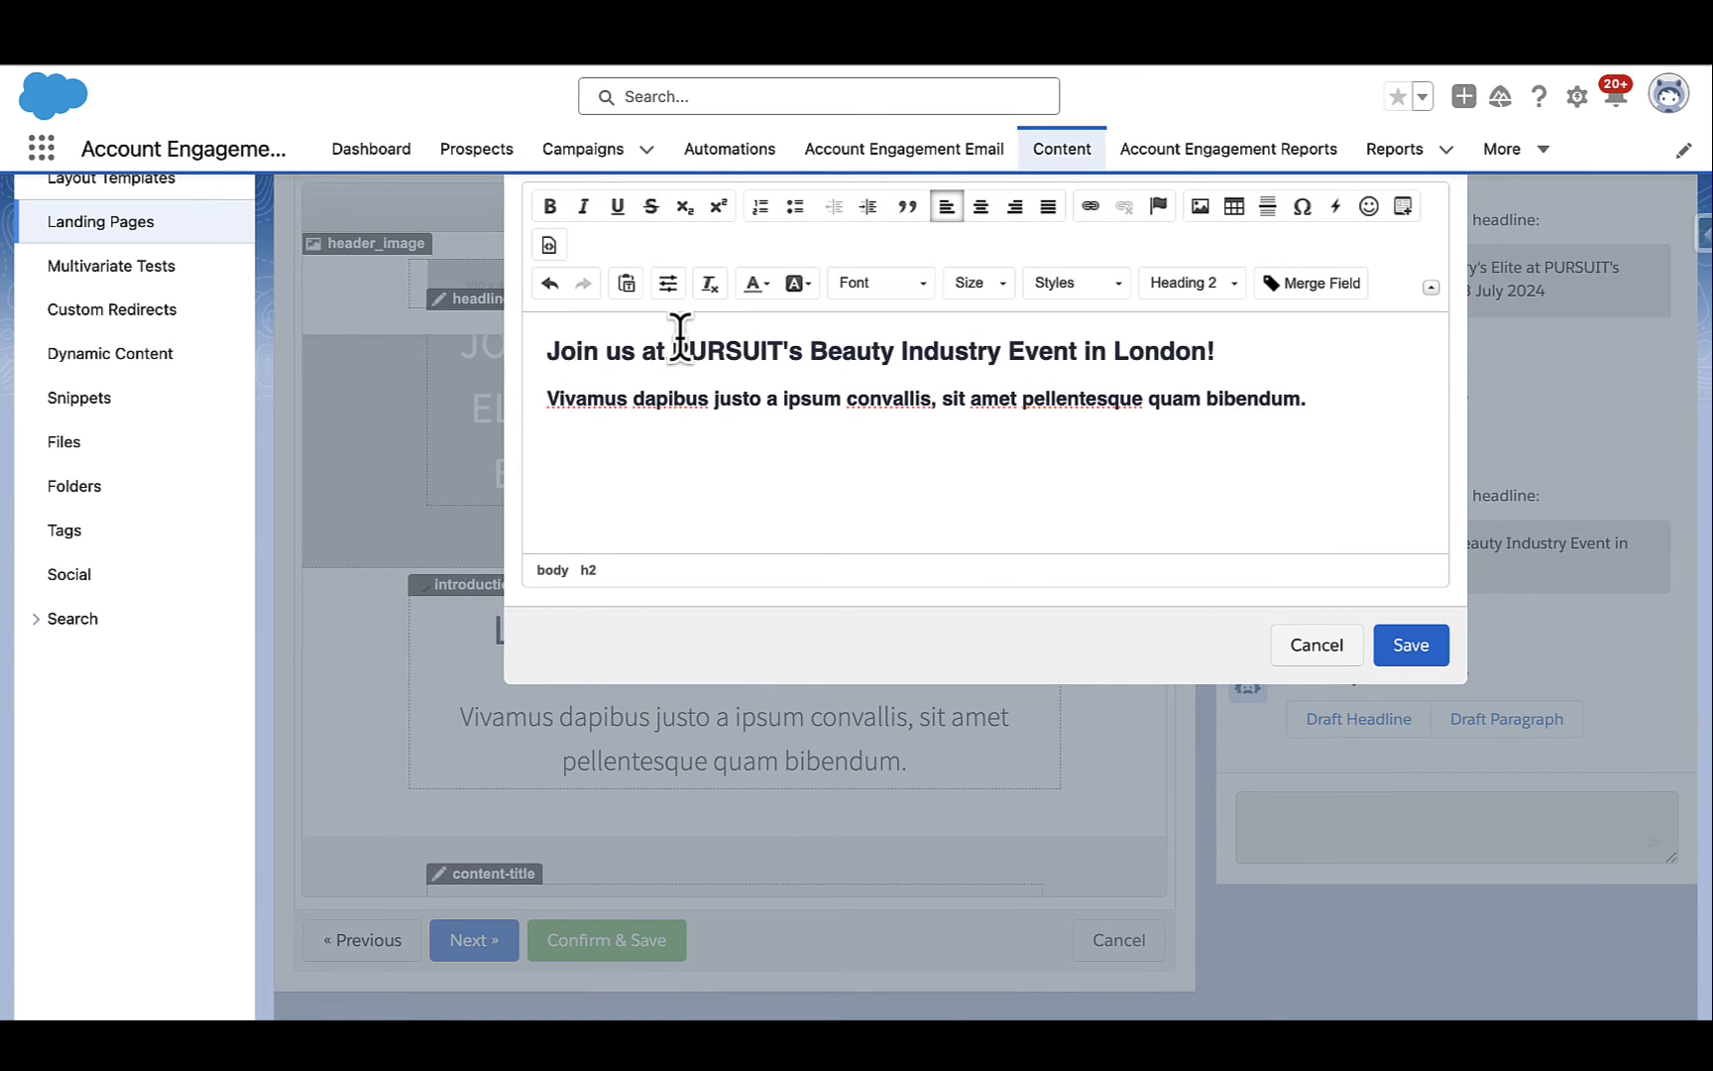
drag(672, 349, 548, 352)
key(BackSpace)
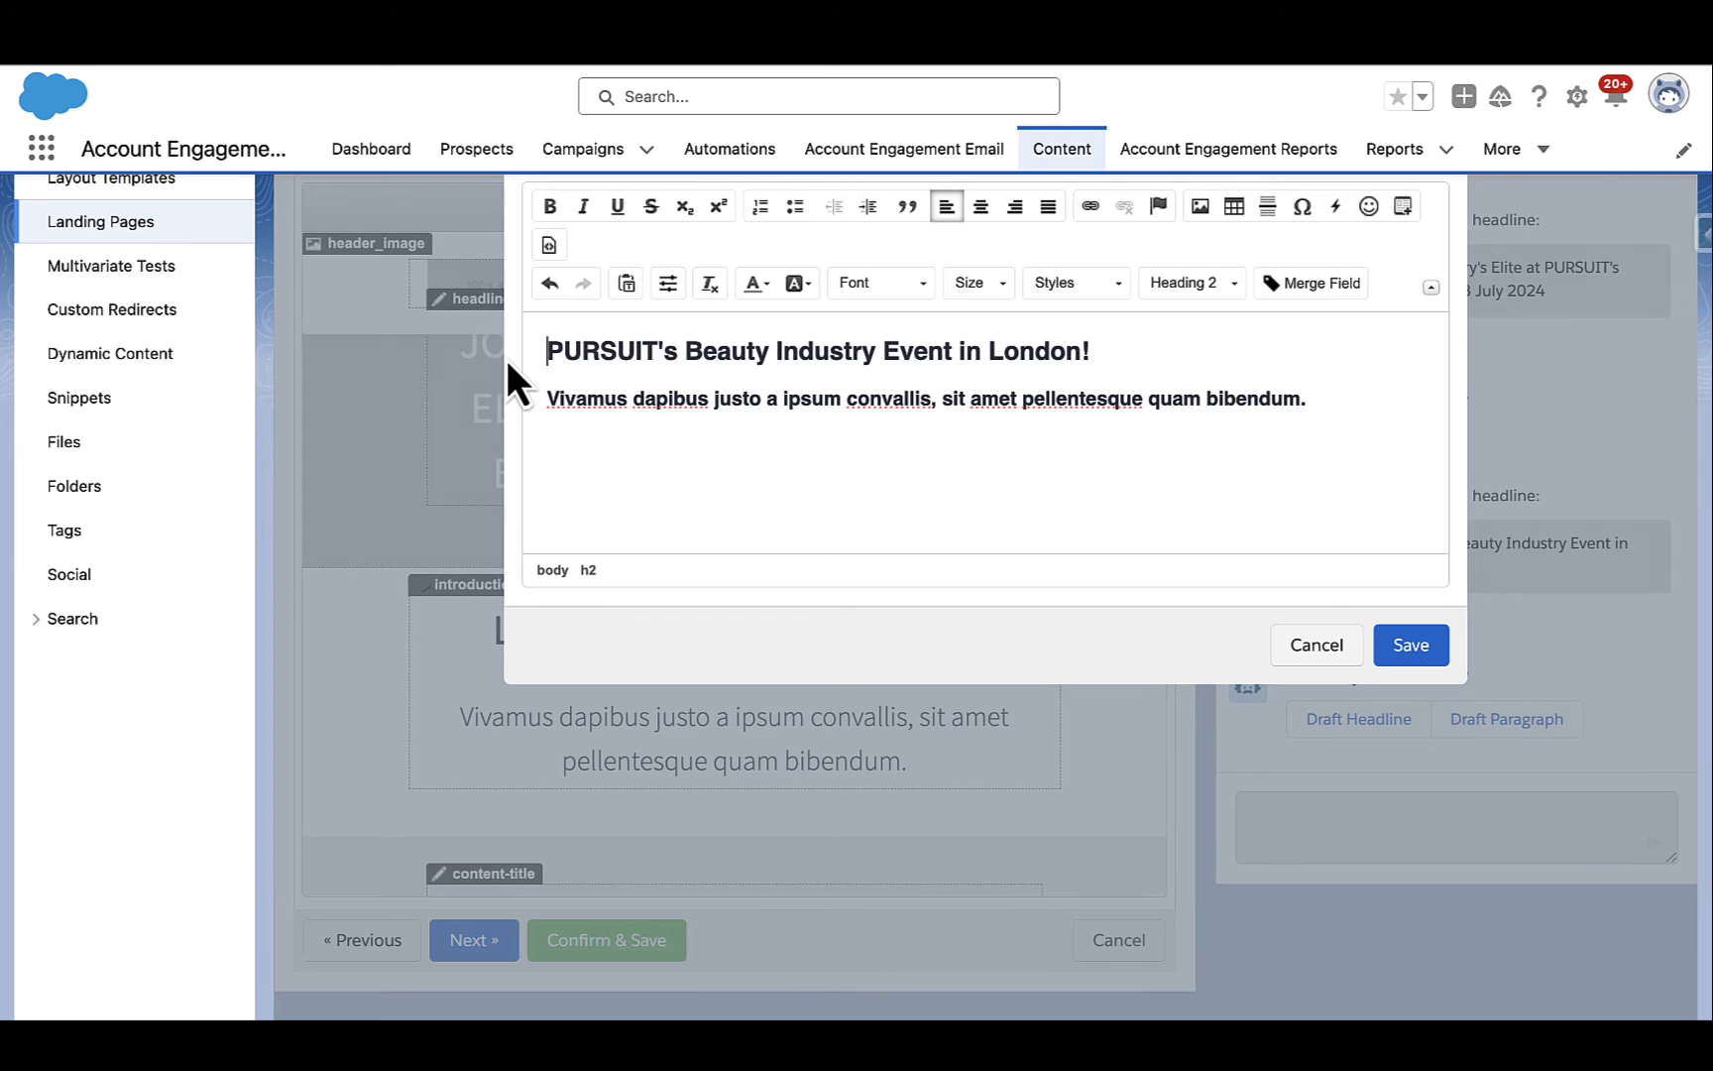
click(1142, 347)
key(BackSpace)
click(1408, 645)
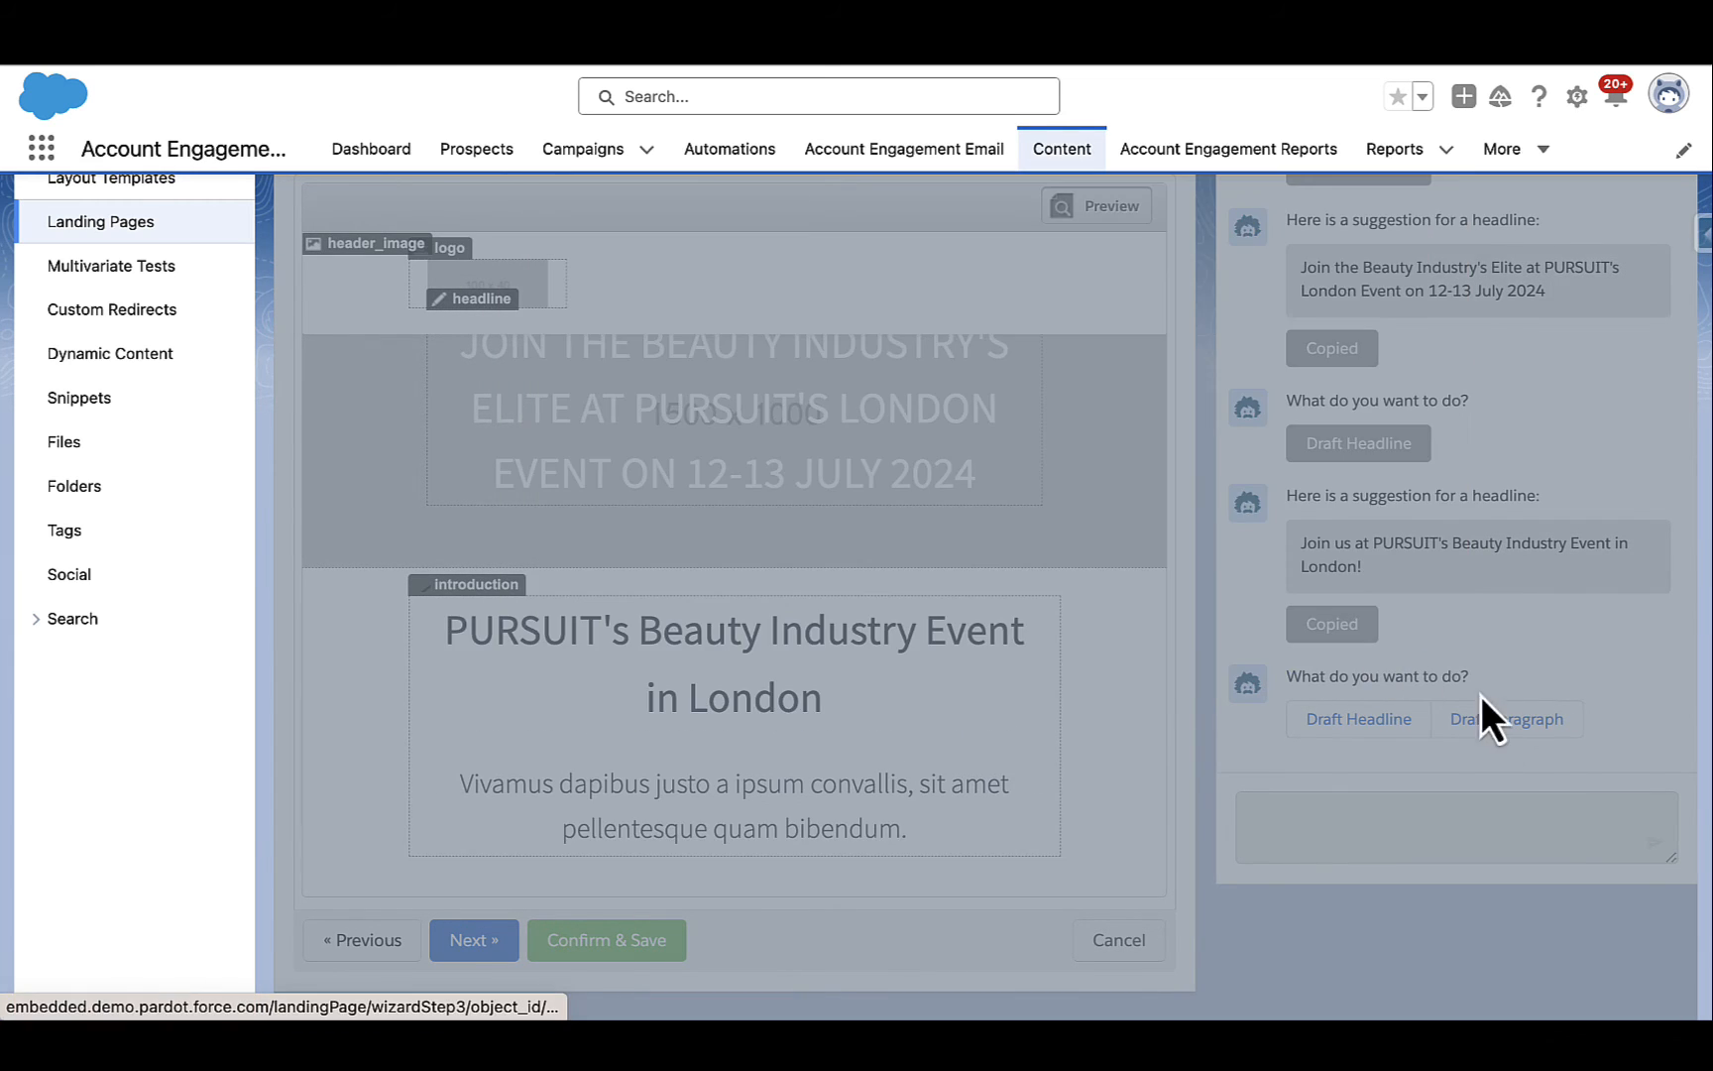
Draft a paragraph with Einstein and copy the suggestion beginning "Don't miss out on the opportunity to connect with beauty pioneers".
click(1508, 718)
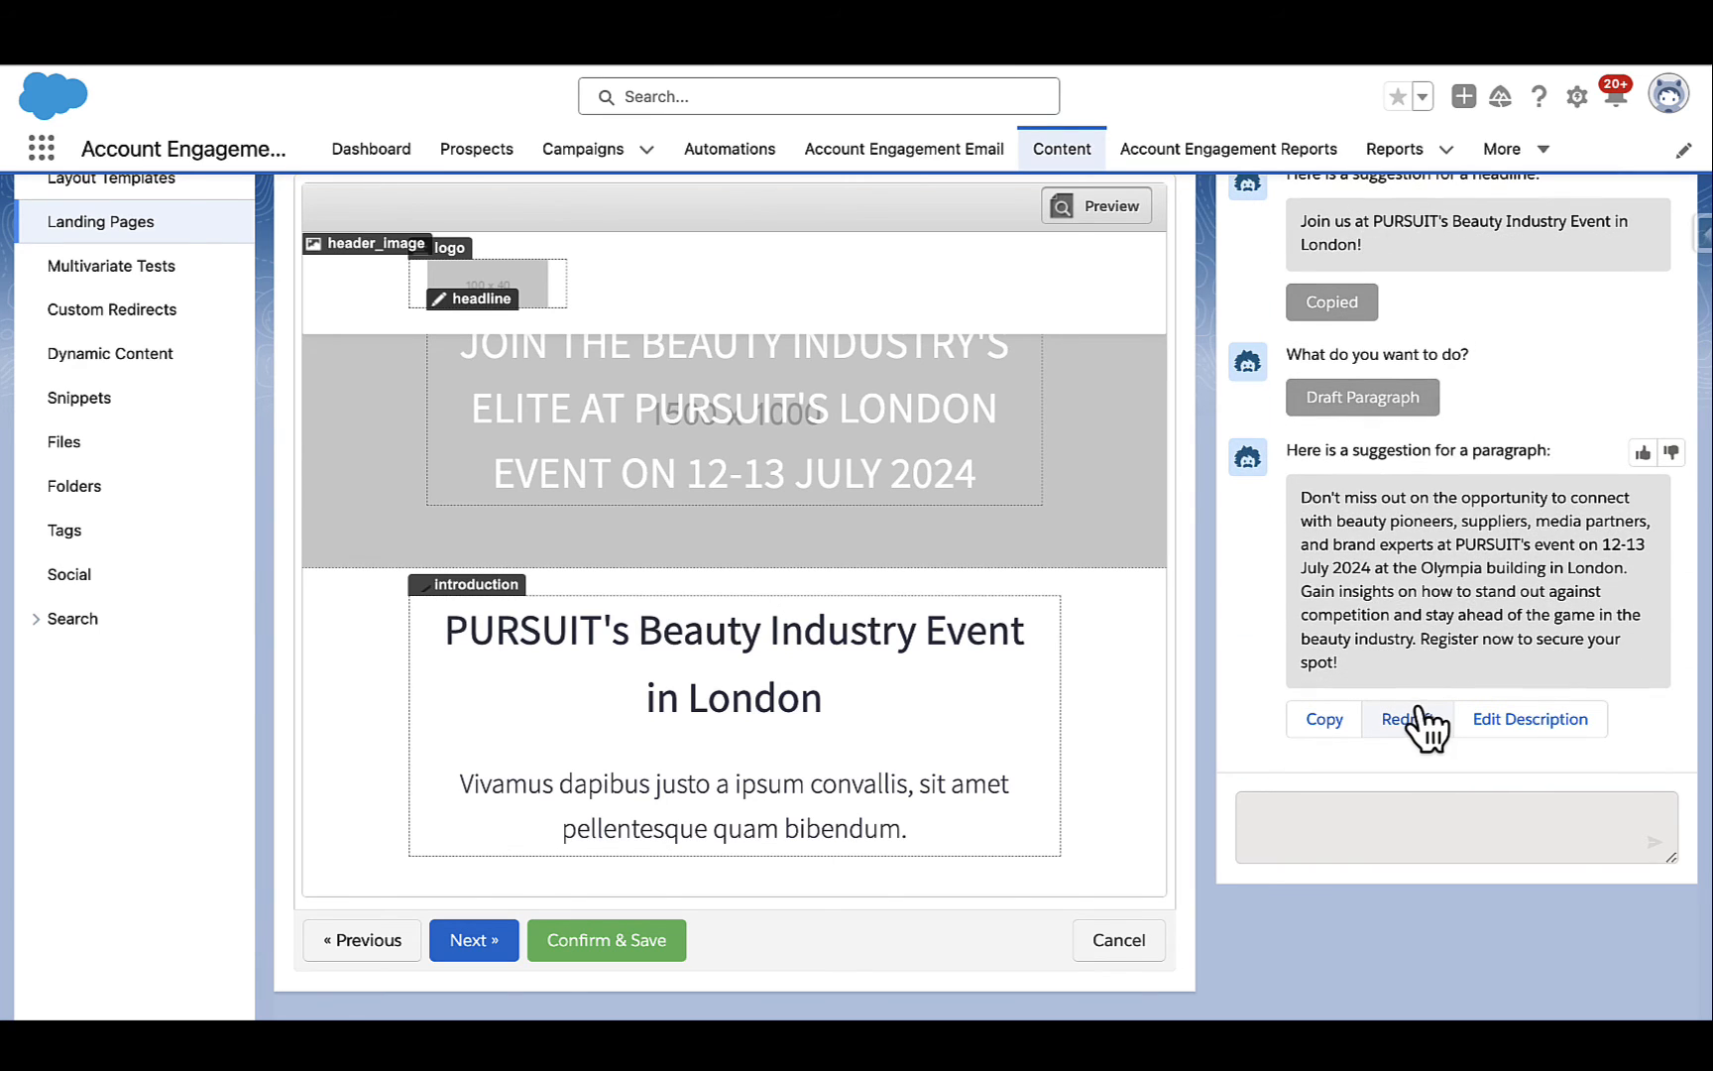
scroll(1461, 624, down, 1)
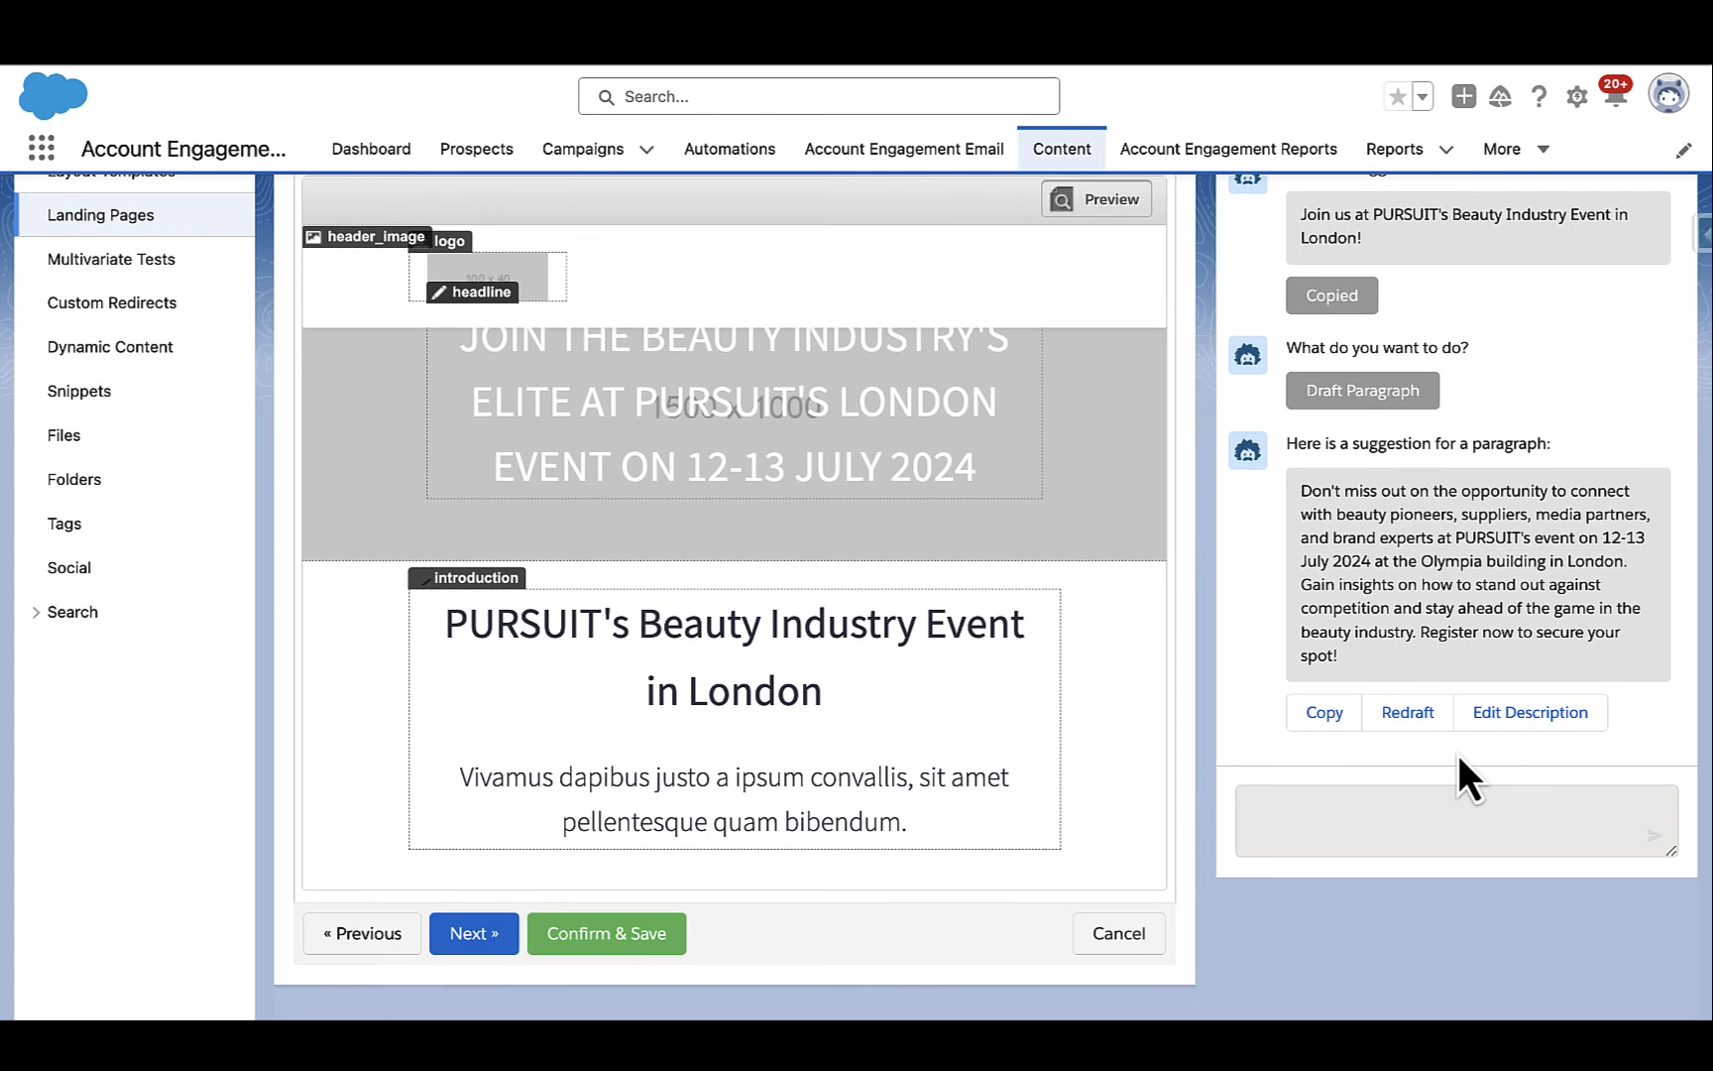
click(1322, 716)
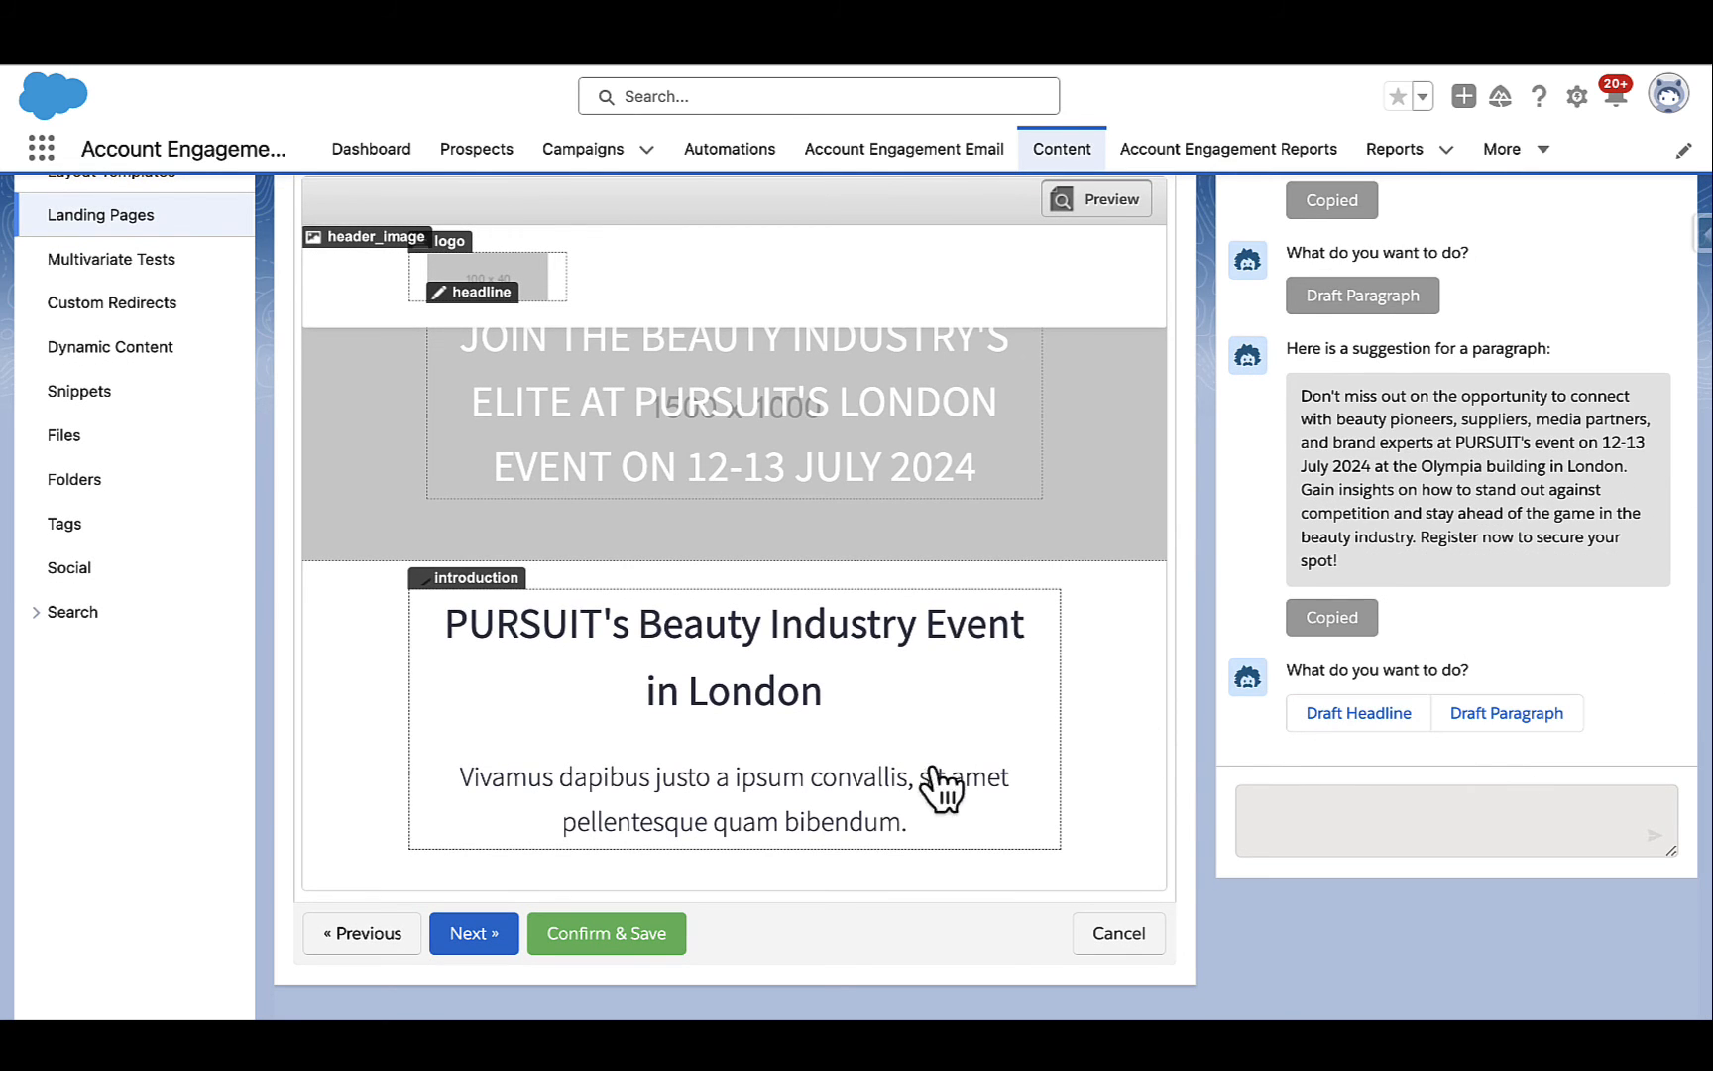
Replace the placeholder sentence under the introduction heading with the copied paragraph and set its paragraph format to Normal.
click(768, 775)
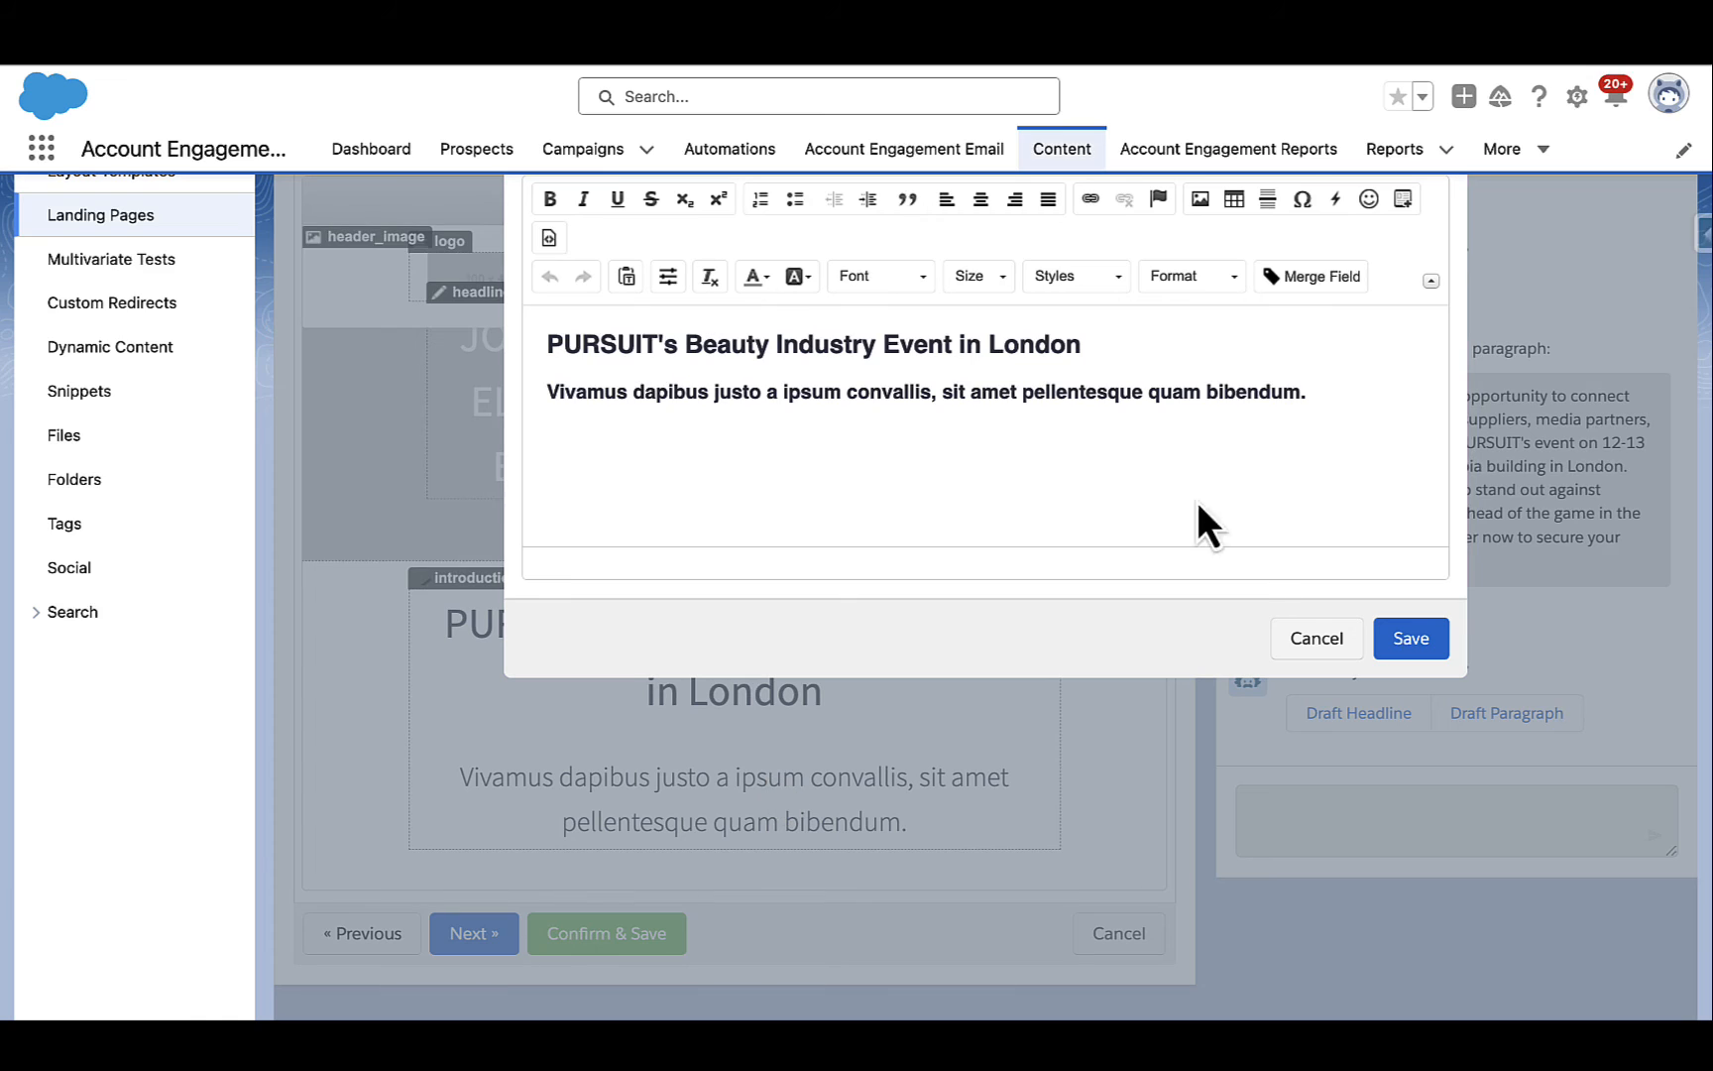
click(1331, 391)
shift+click(490, 396)
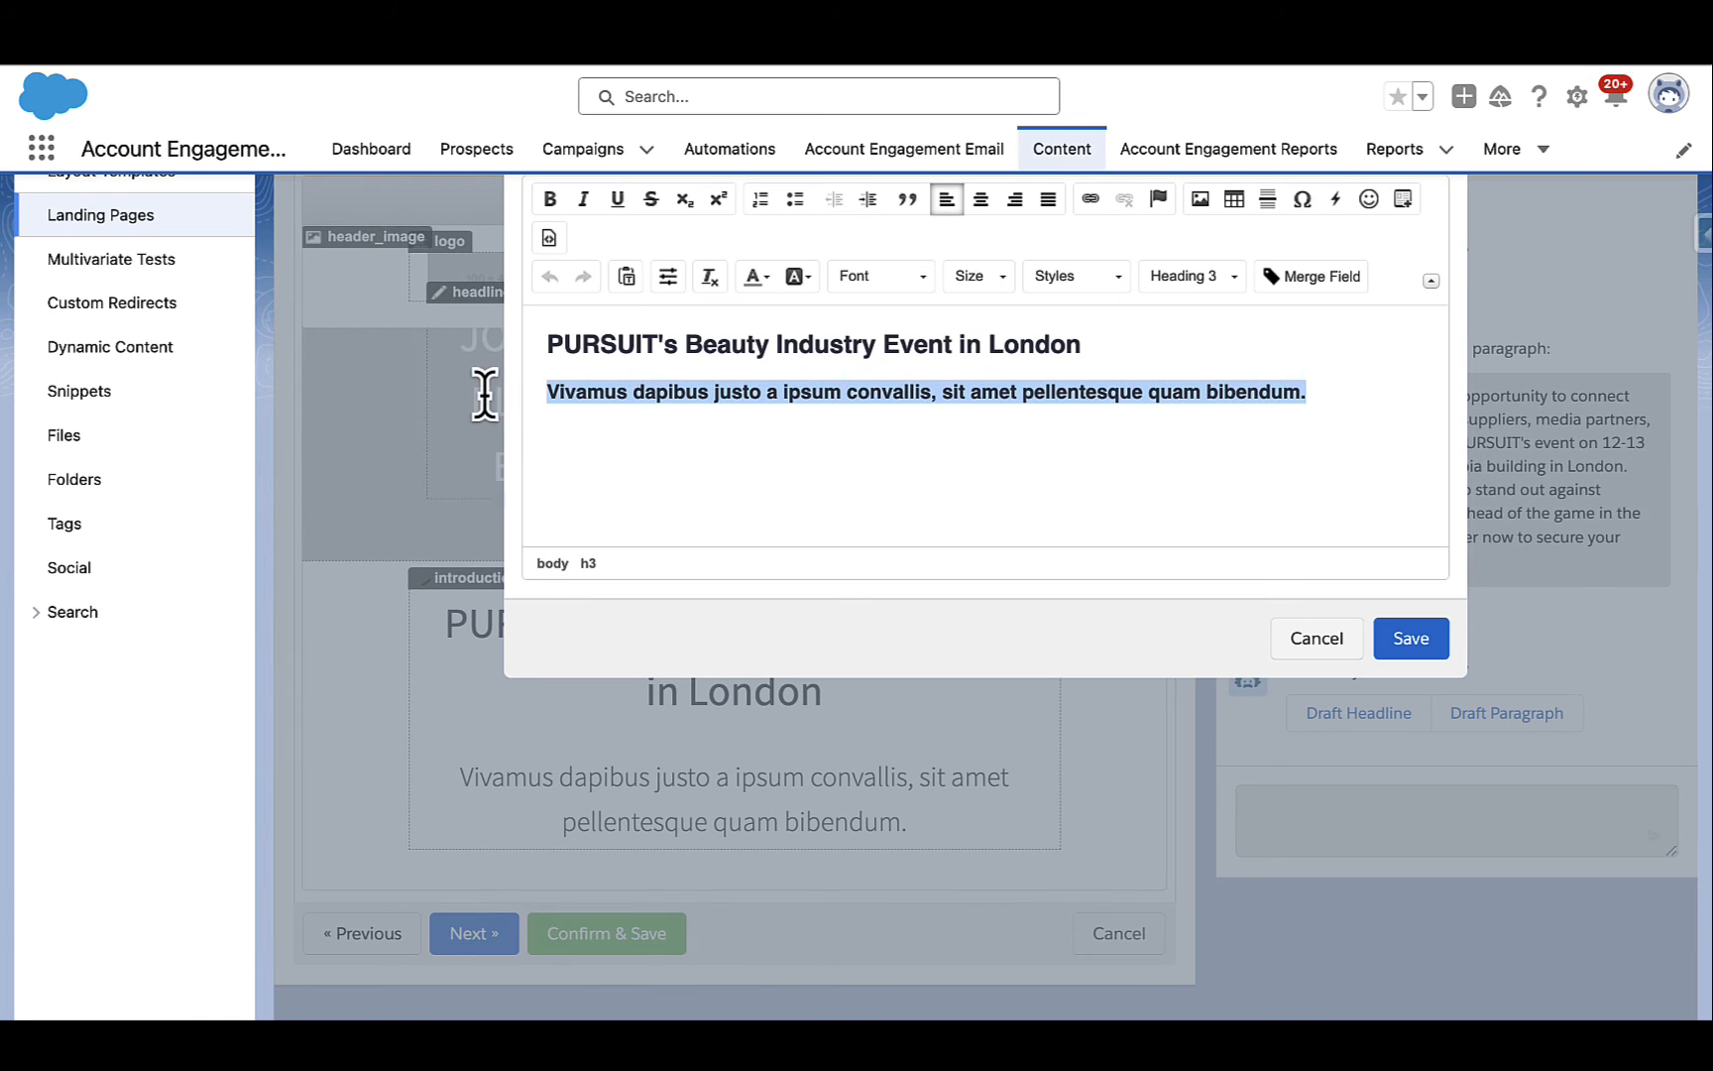
key(super+v)
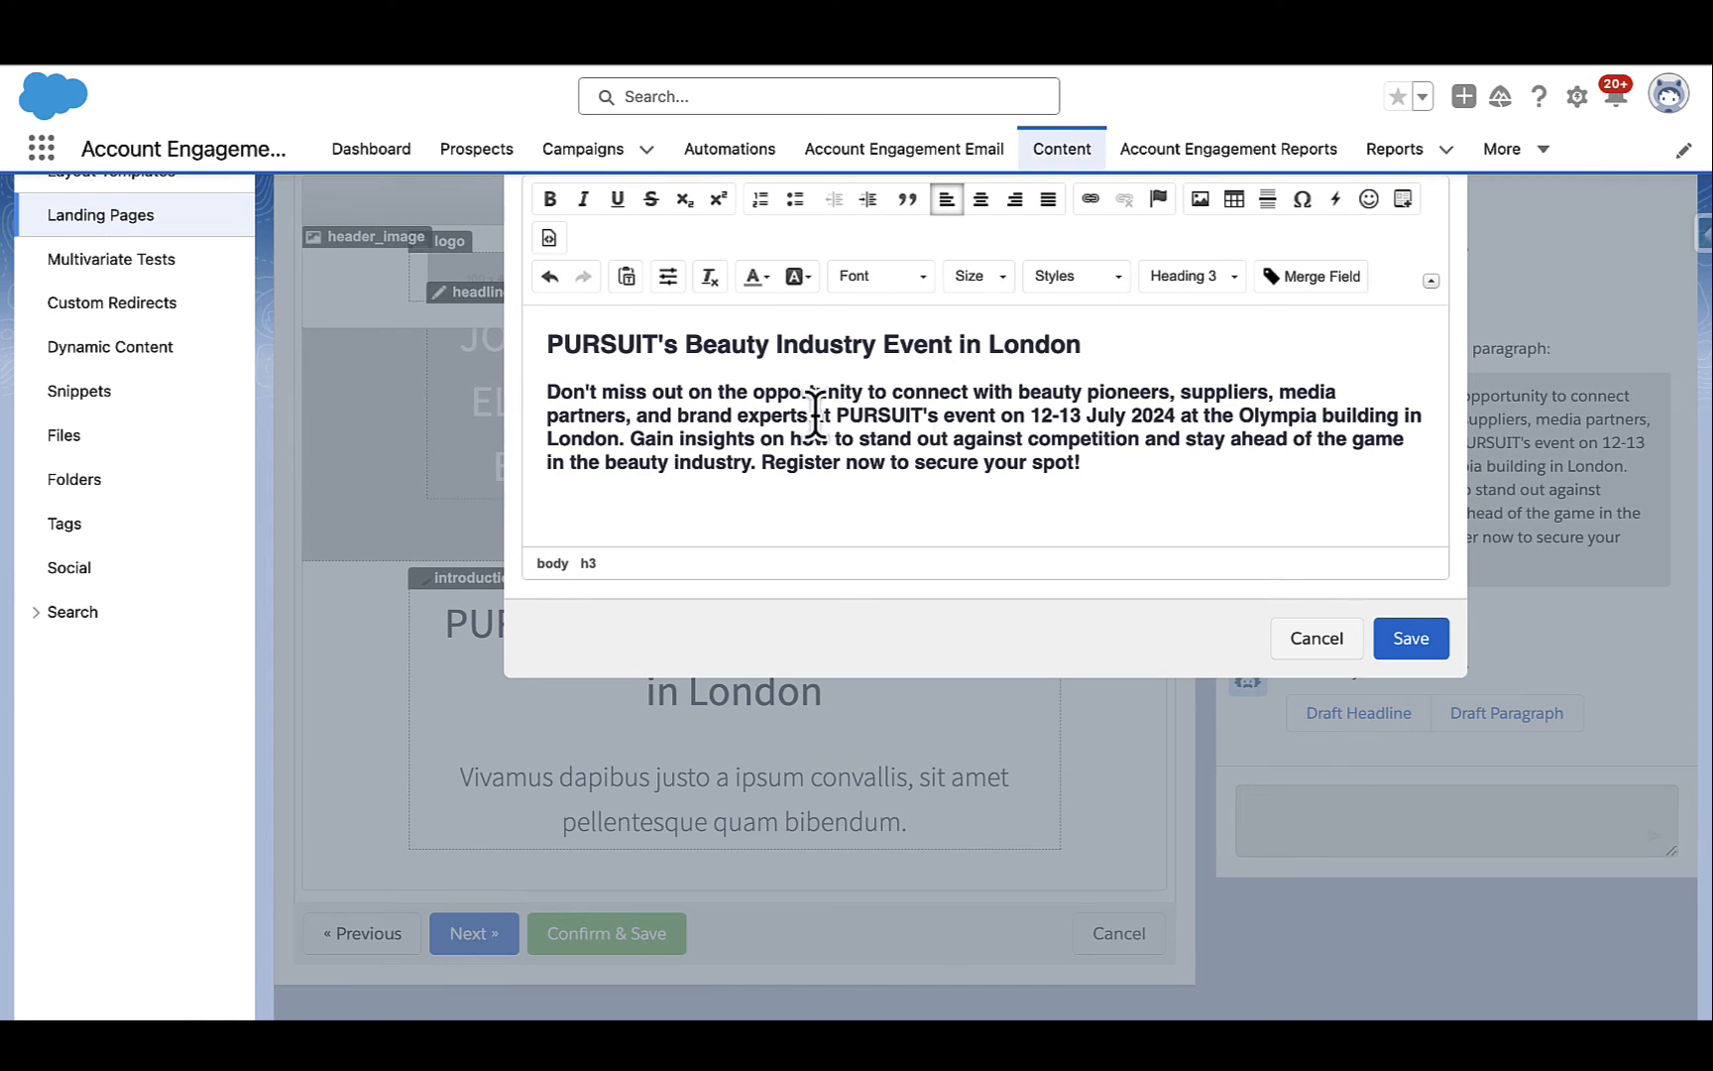
drag(1162, 466, 430, 386)
click(1203, 276)
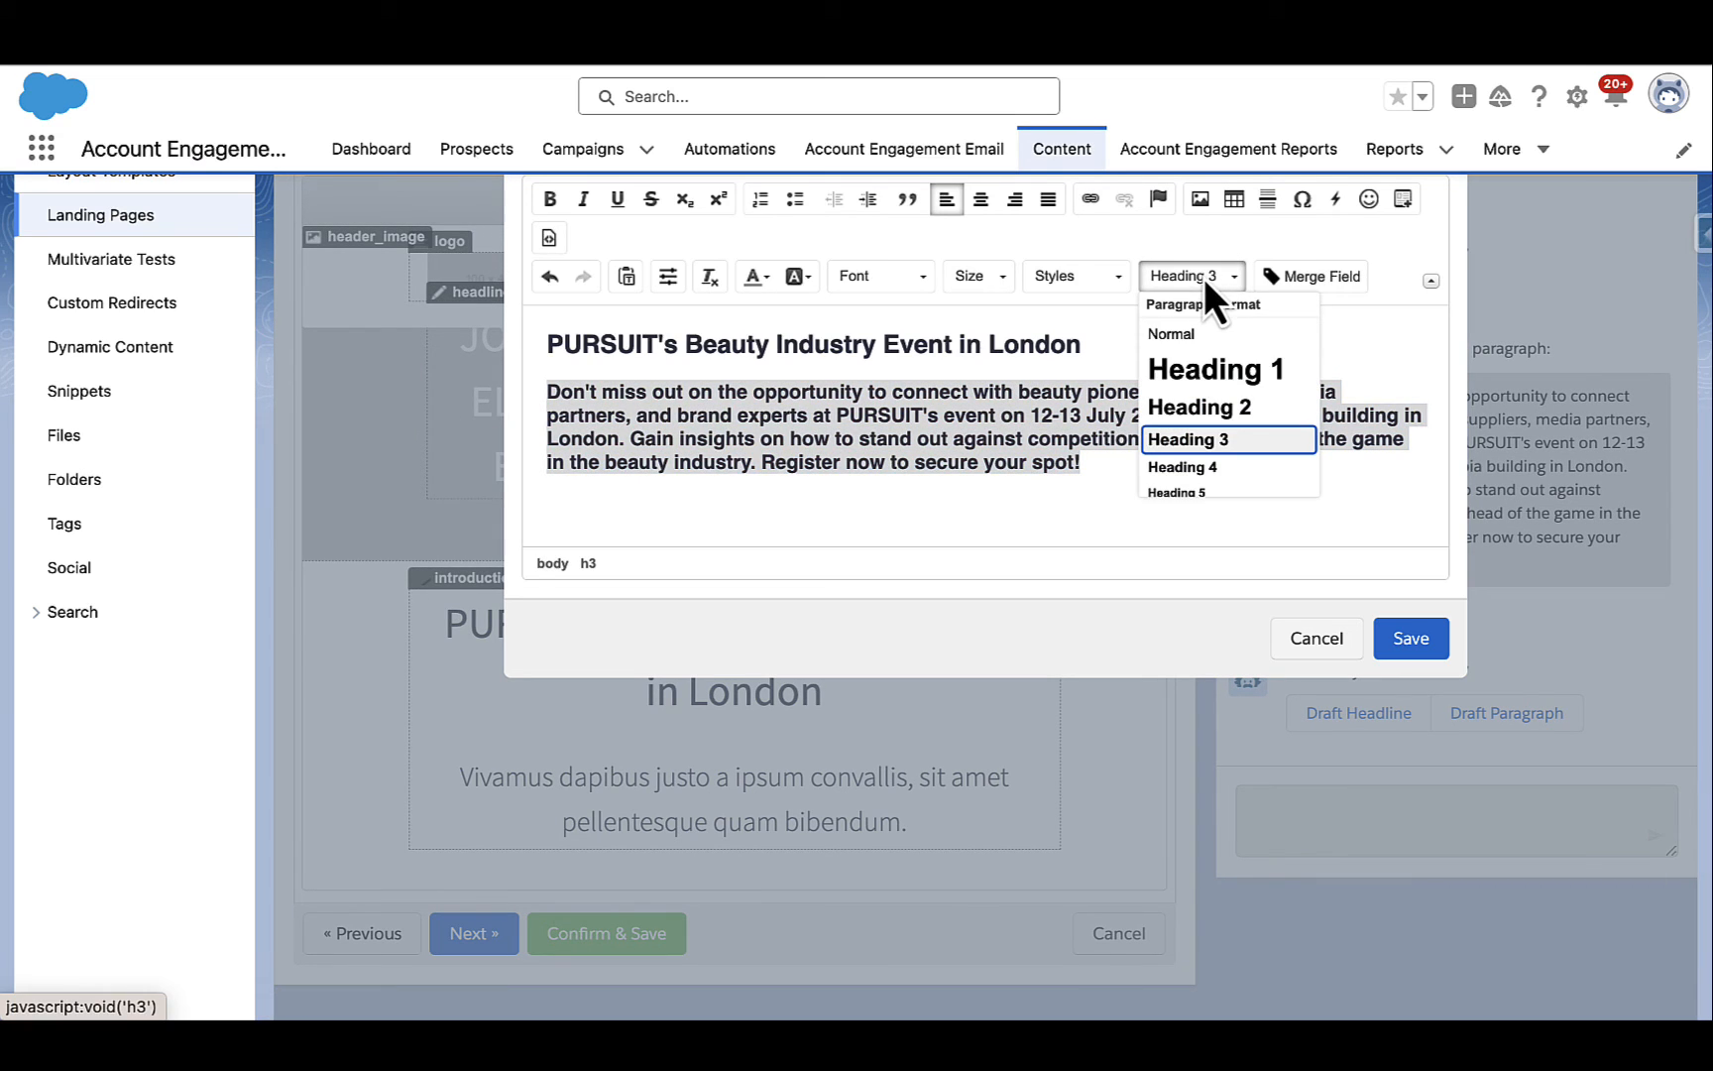
click(1217, 334)
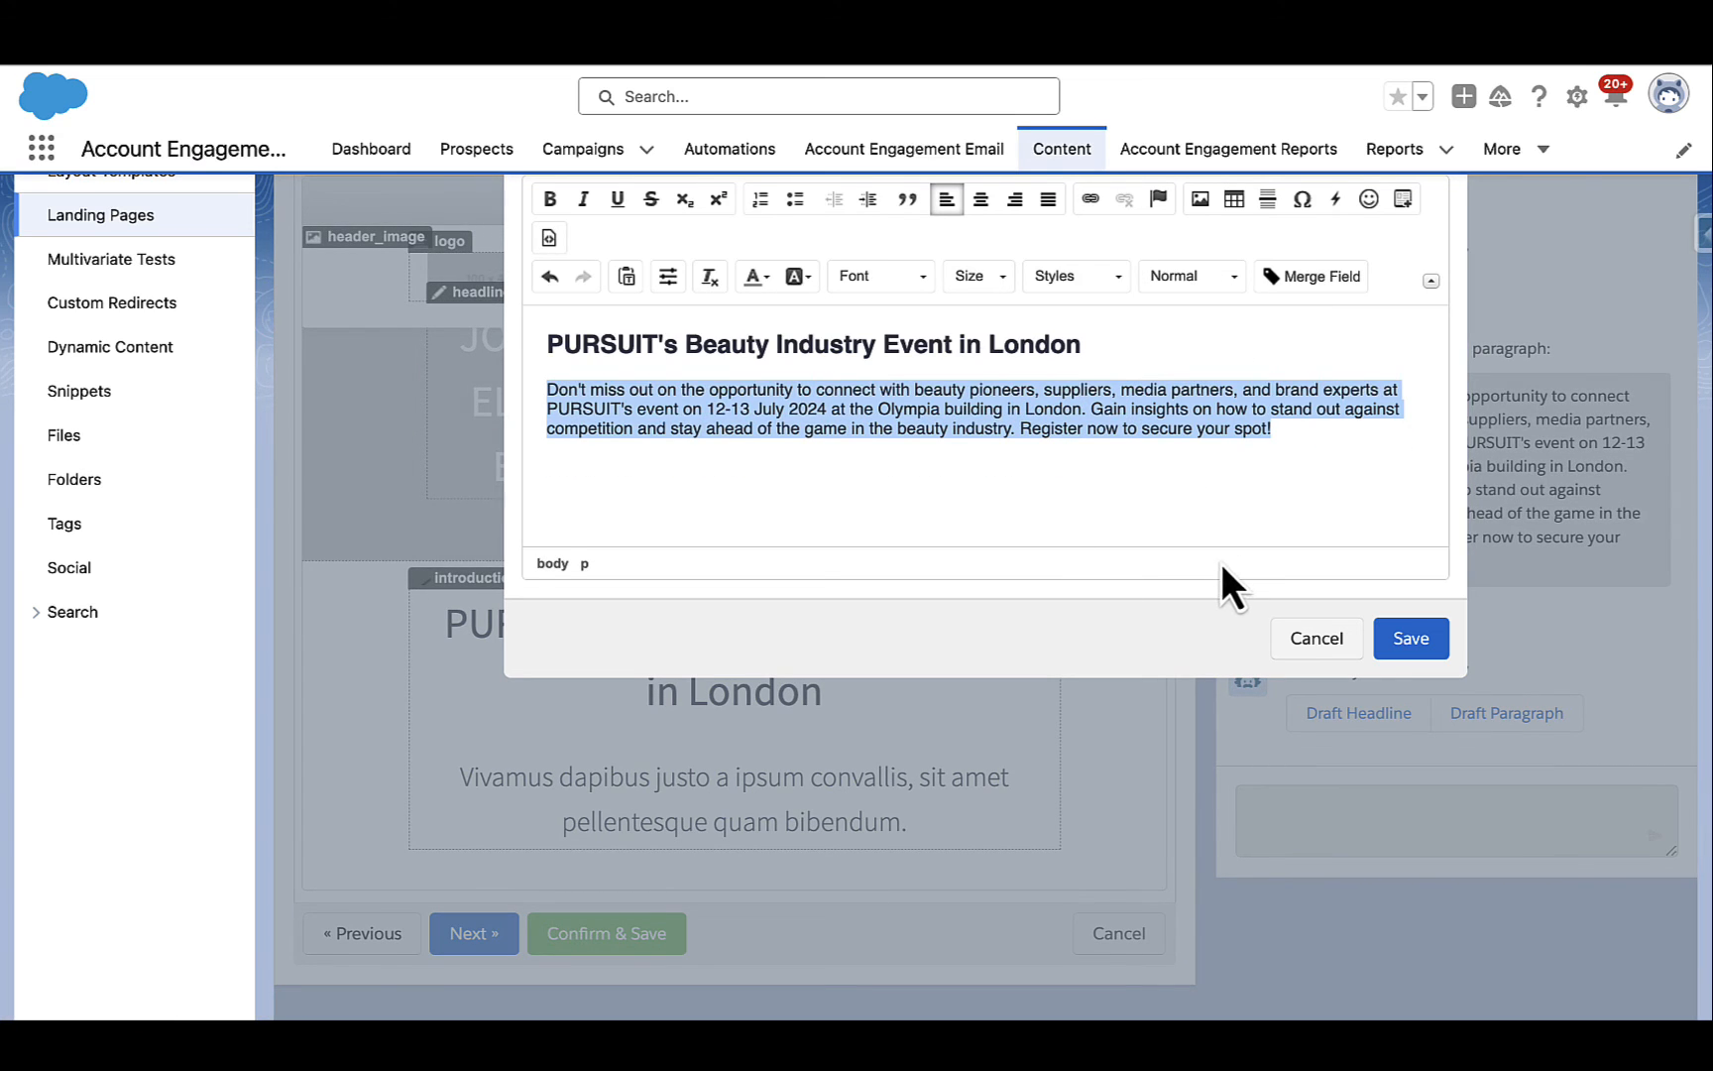
Split the introduction text into three paragraphs, breaking before "Gain insights" and before "Register now", and save the introduction.
click(1182, 485)
click(1090, 408)
key(Return)
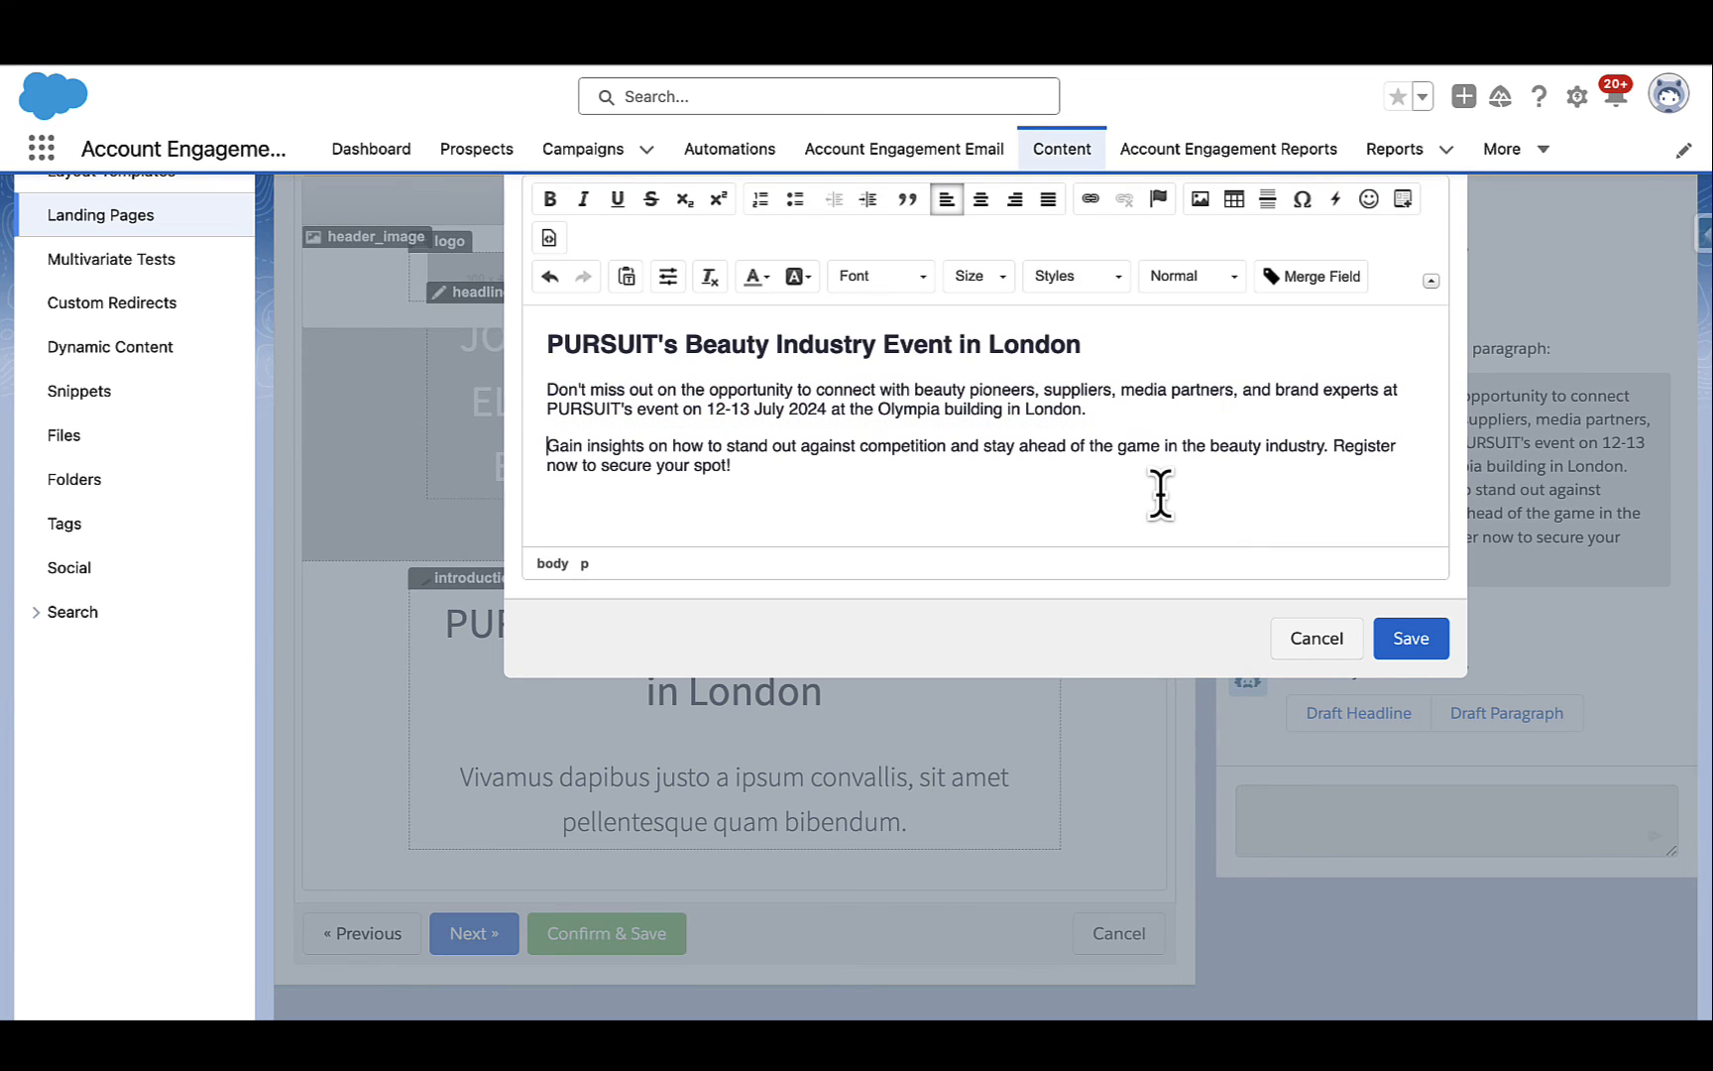
click(1332, 445)
key(Return)
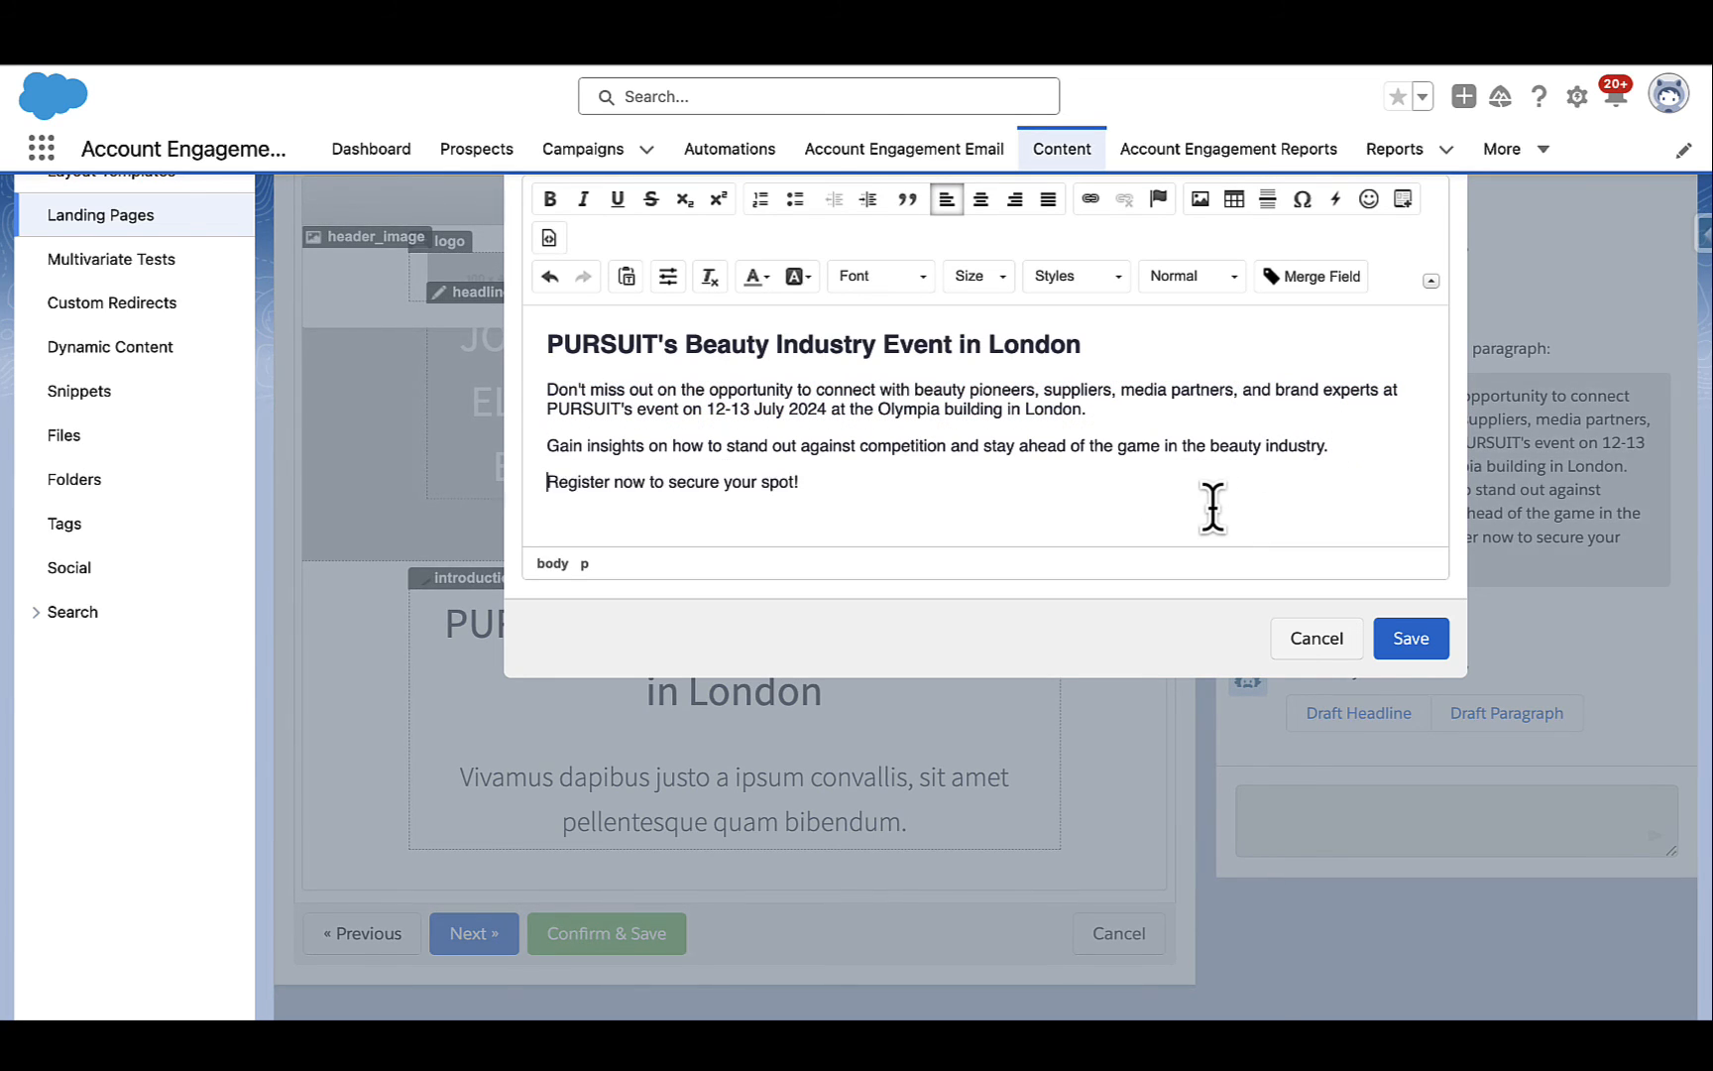
click(1392, 646)
scroll(1156, 643, down, 3)
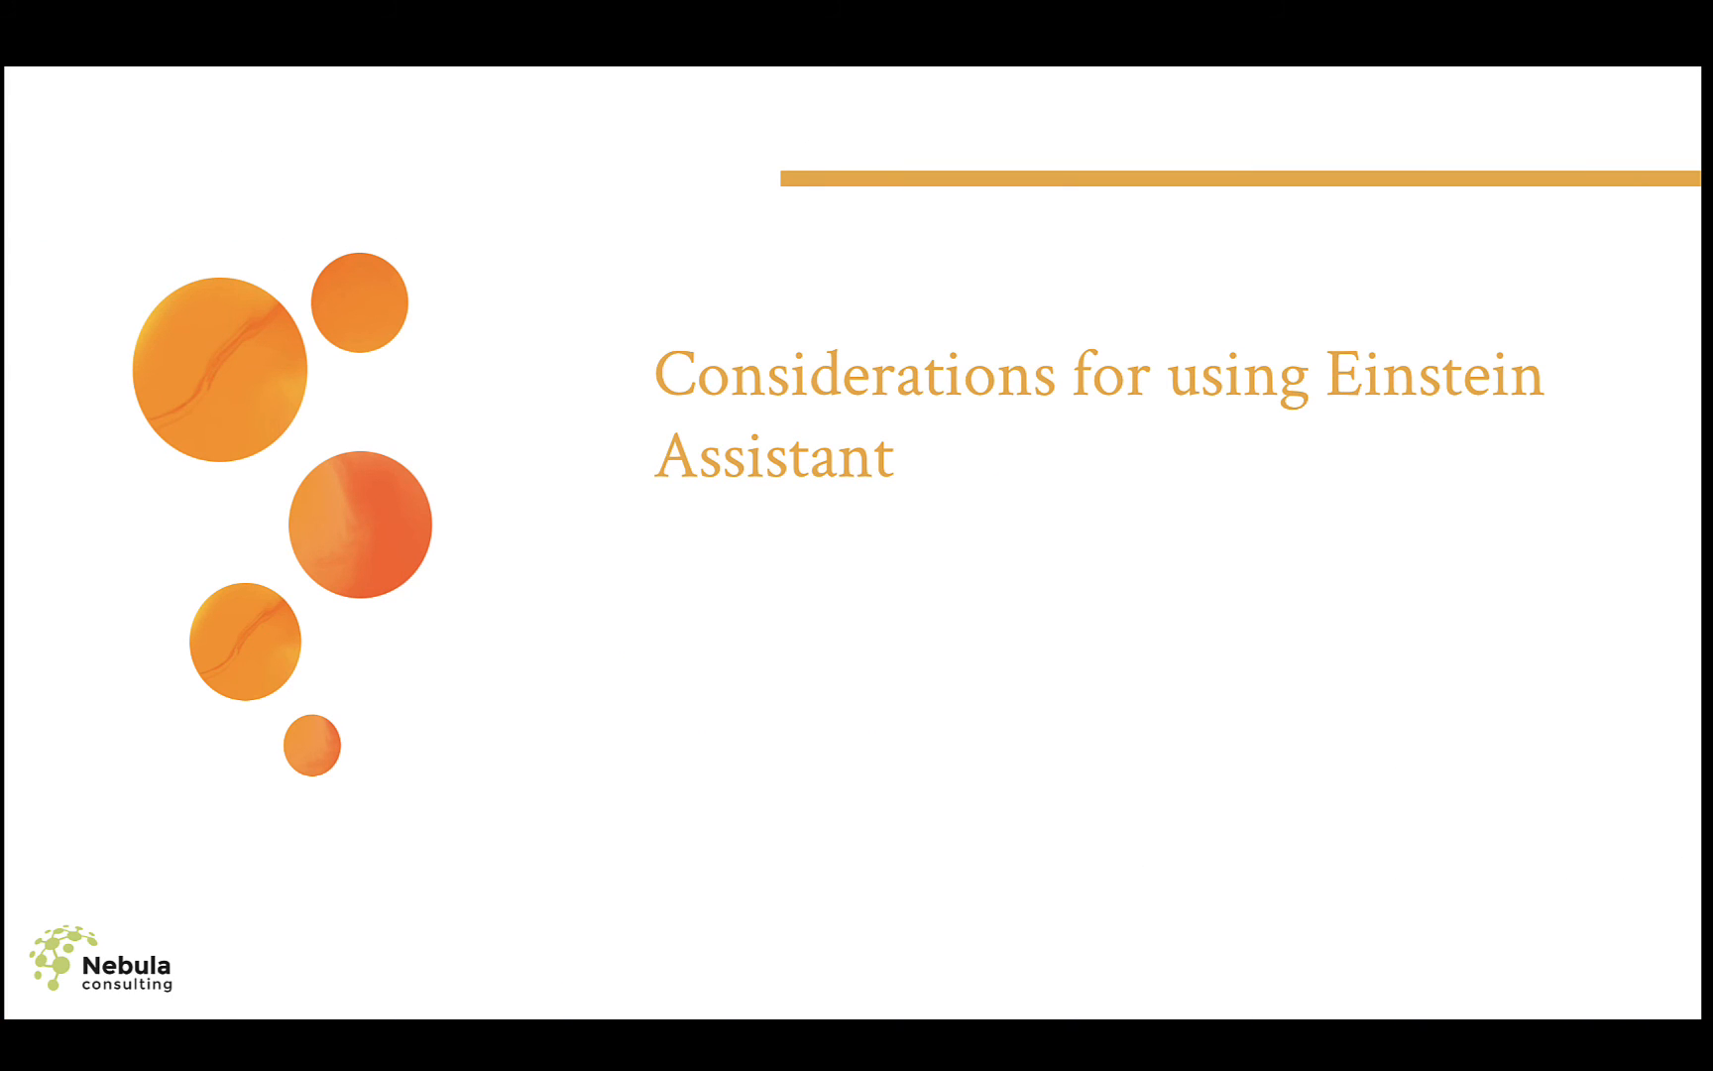
key(Right)
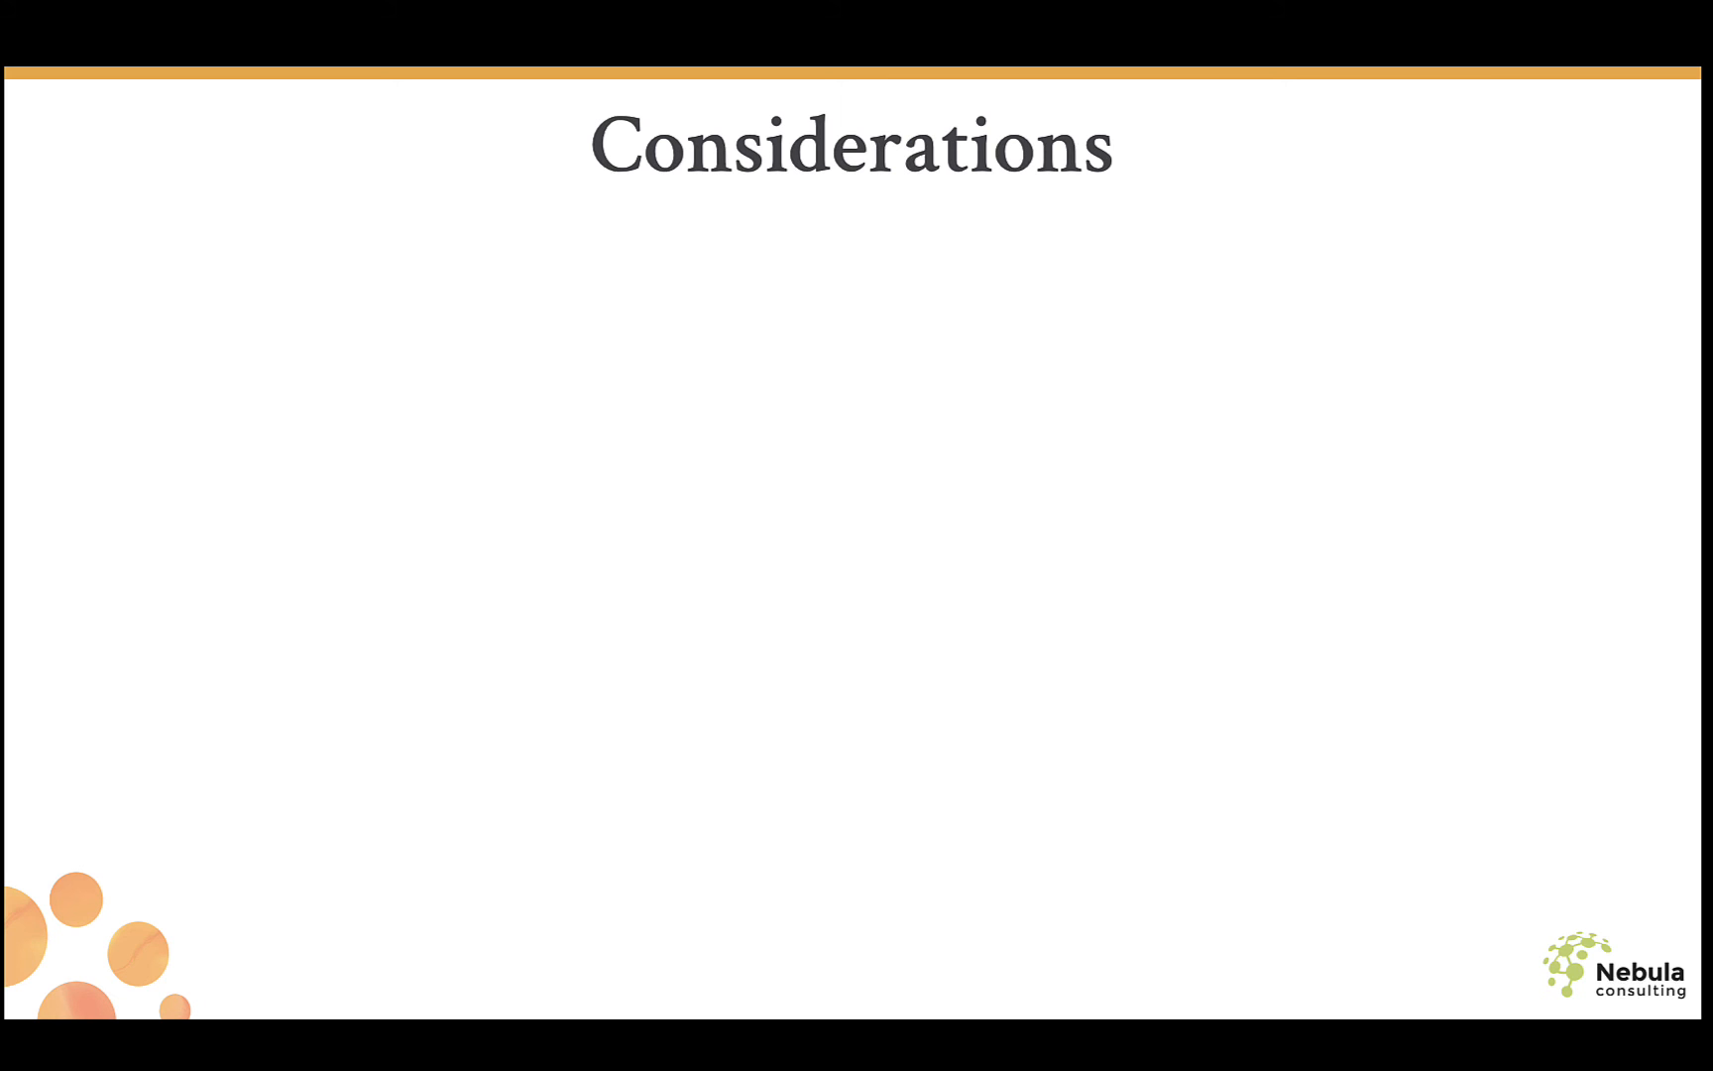
key(Right)
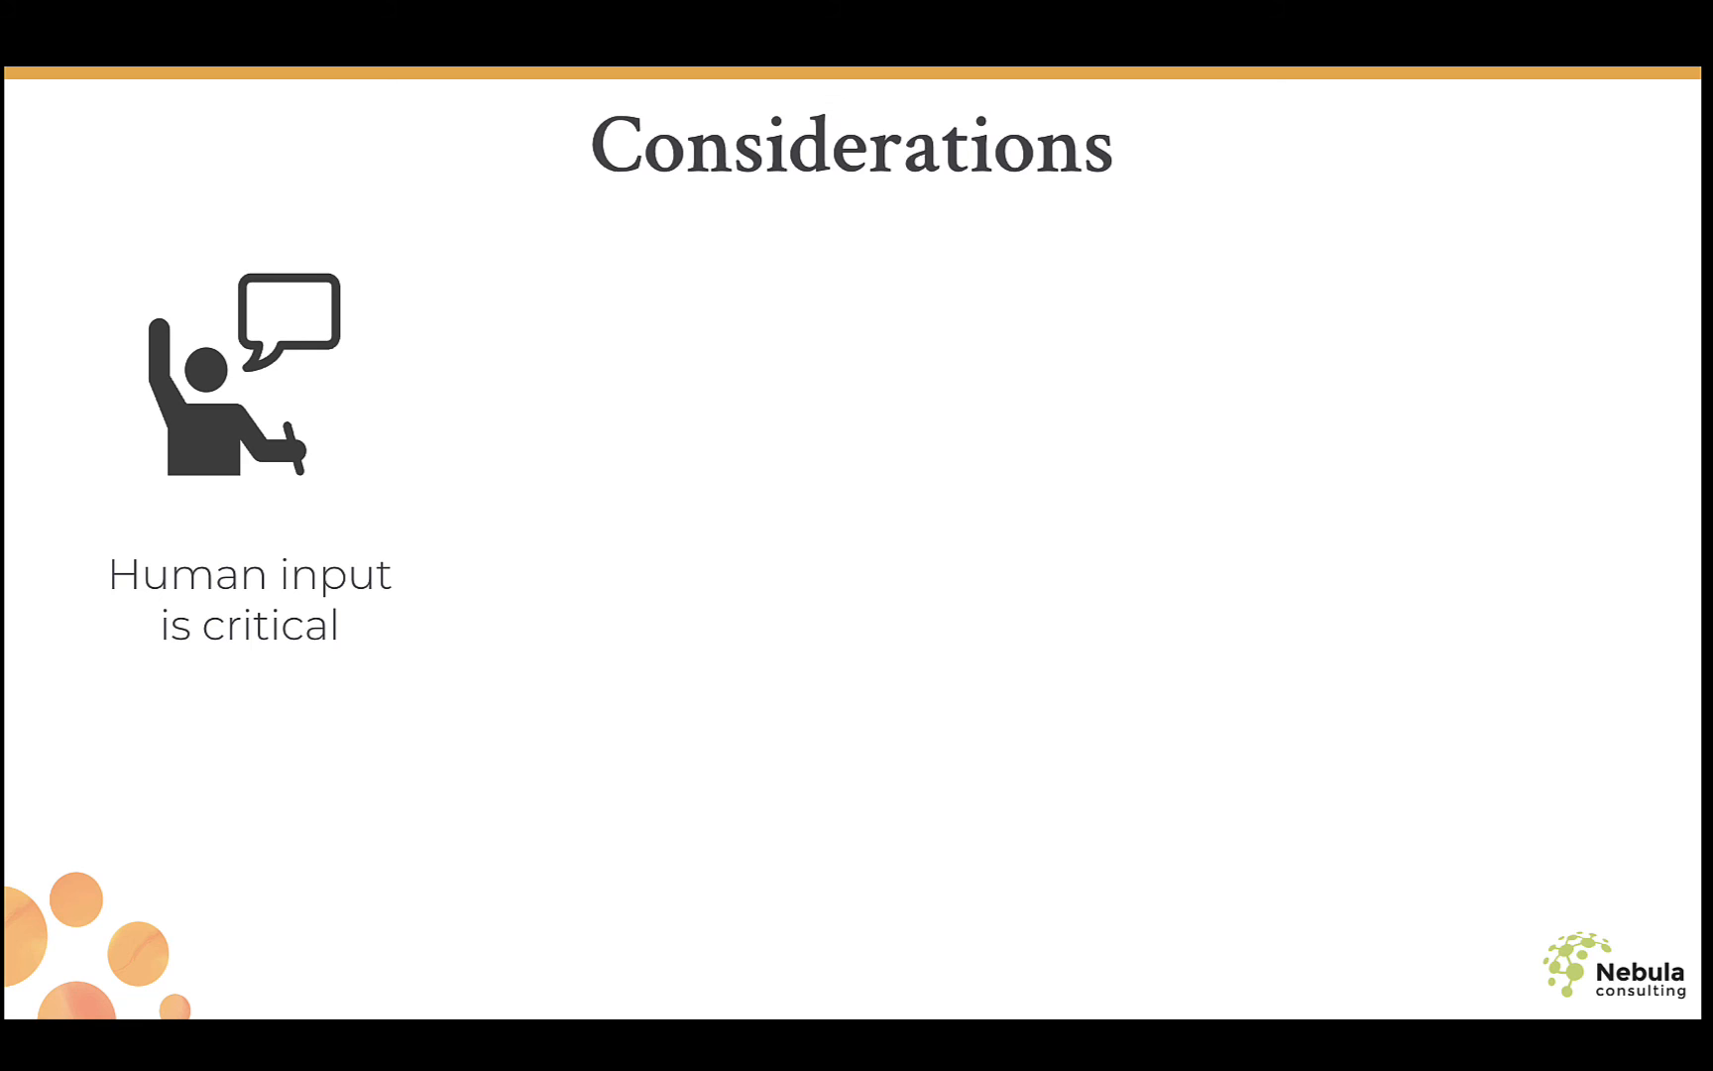